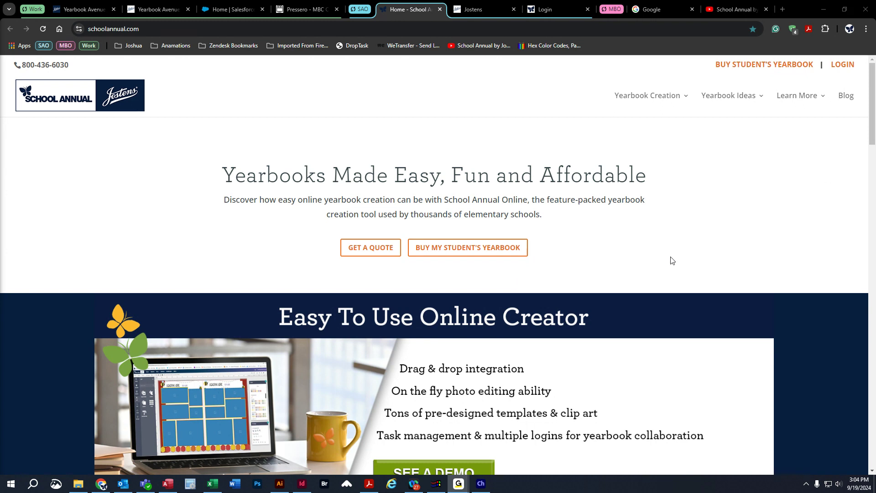
Step: Open the Yearbook Avenue User Login page from schoolannual.com and start on the Job Number field, year 2025
click(844, 65)
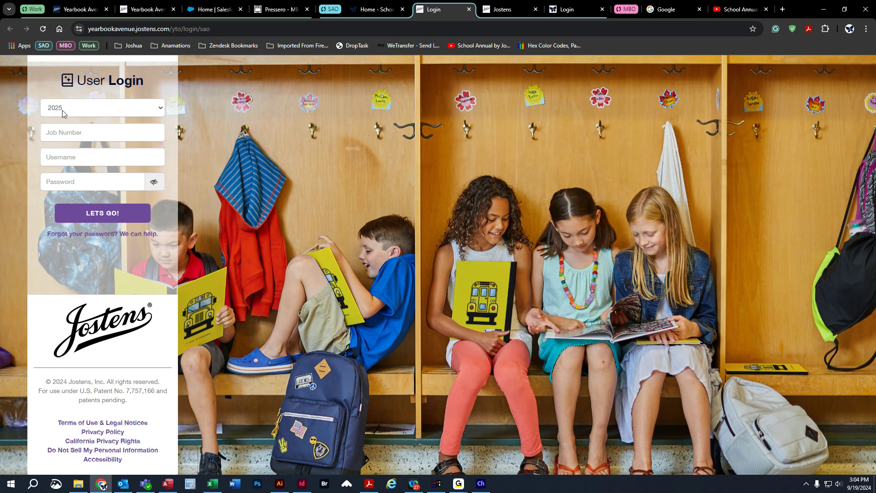
click(72, 133)
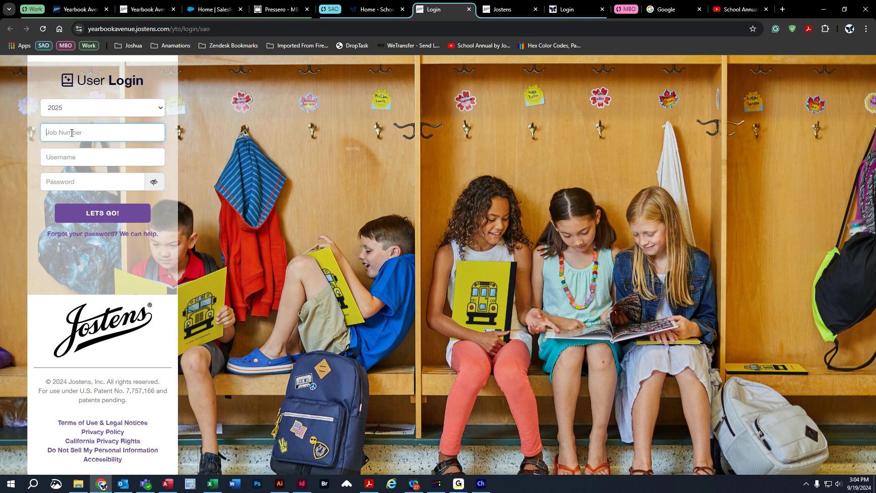
click(32, 160)
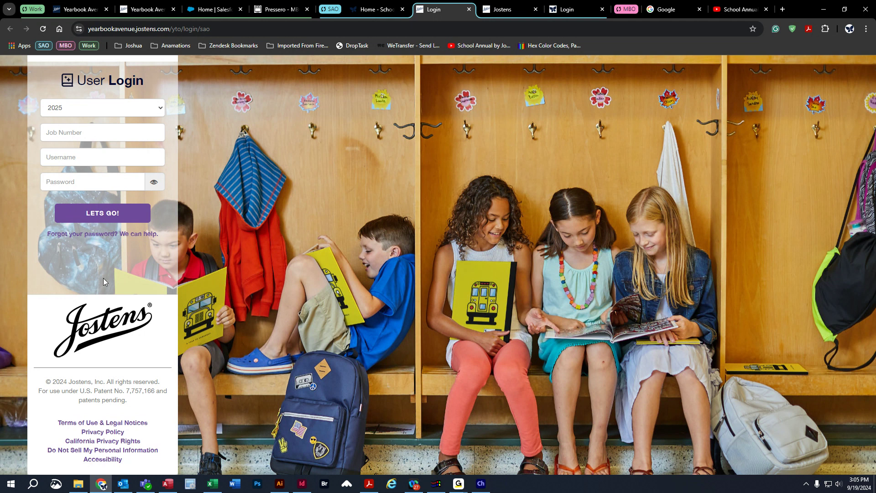
Step: Switch to the signed-in Sunrise Demo dashboard, collapse the SAO tab group, and highlight the 60 pages remaining
click(145, 10)
click(363, 12)
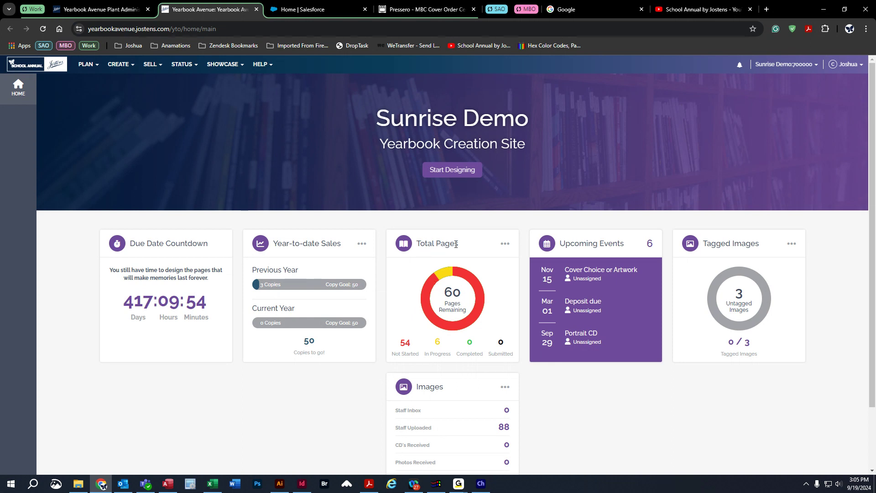
double_click(445, 291)
click(403, 315)
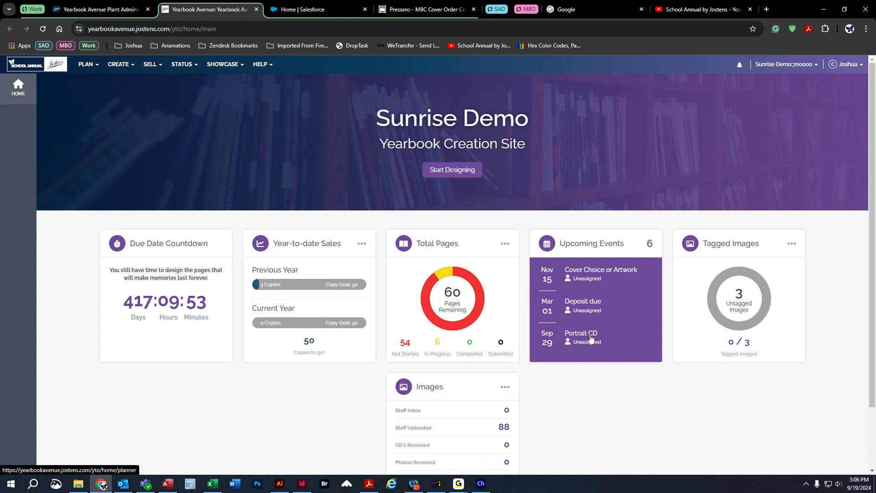
Step: Open the Planner from the Portrait CD entry in Upcoming Events
click(591, 338)
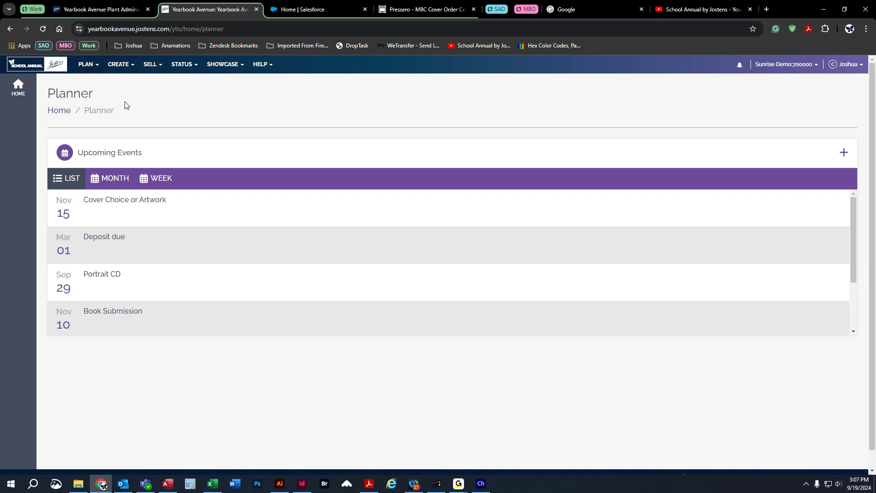
Step: Log back into the Sunrise Demo yearbook as consultant via Plant Admin and review the home dashboard
click(34, 65)
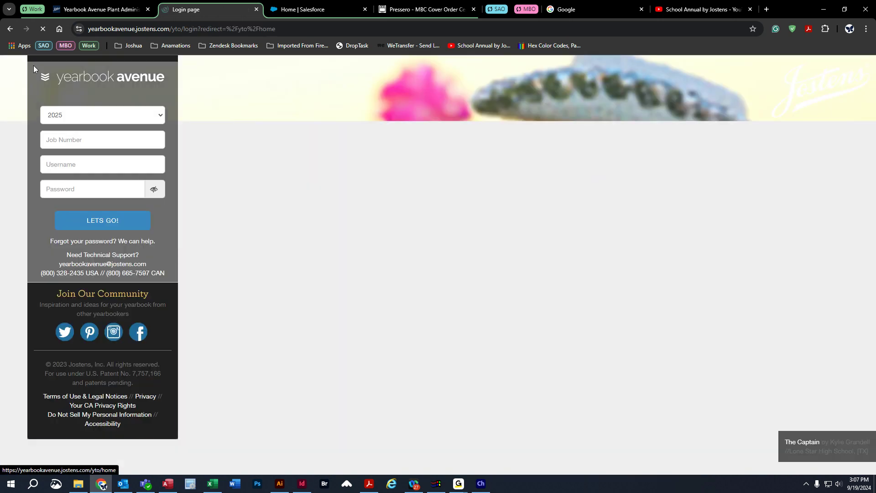
click(100, 9)
click(256, 9)
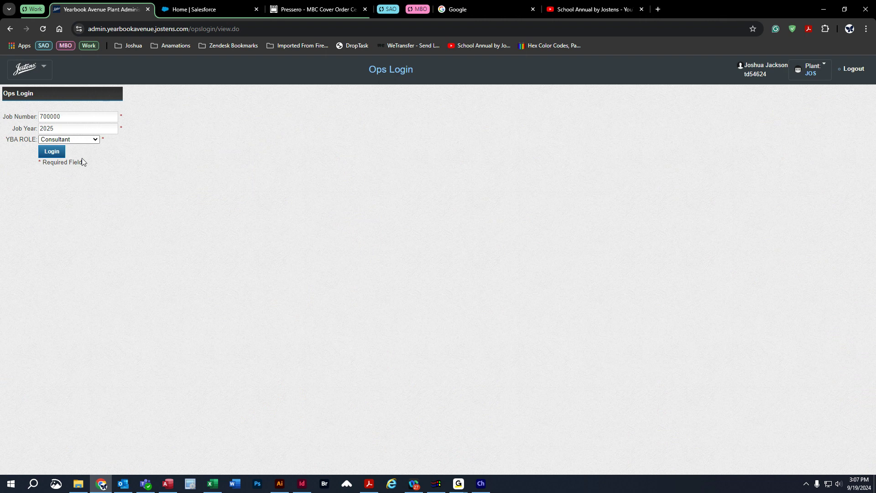
click(52, 153)
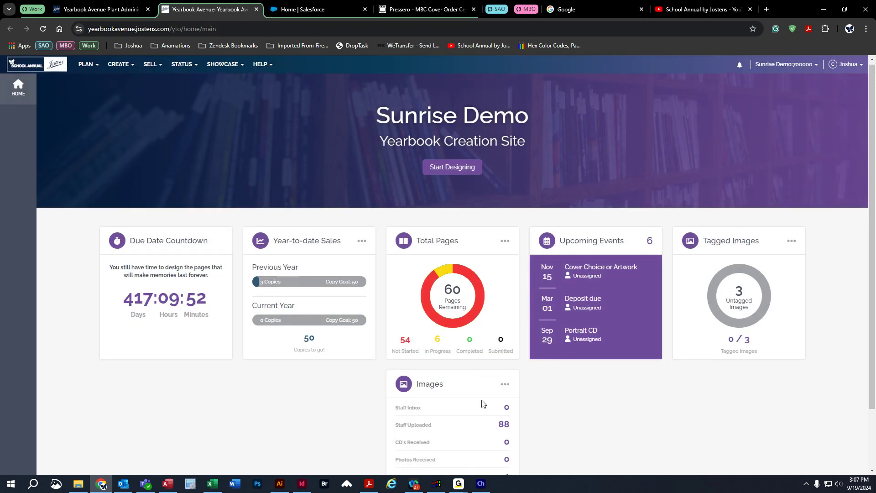
scroll(391, 354, down, 1)
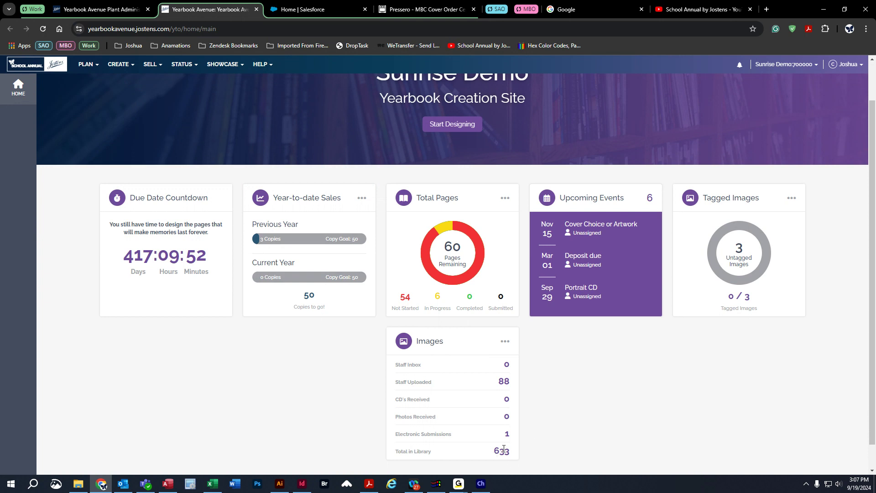
scroll(322, 383, up, 1)
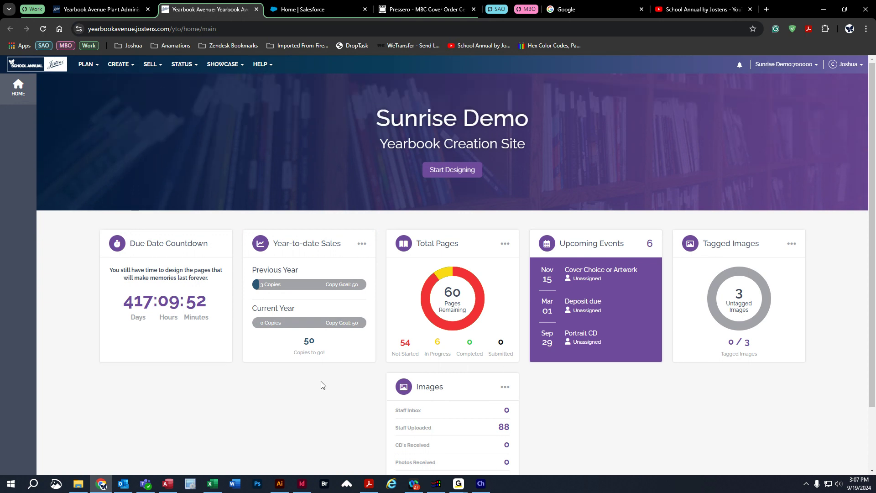
scroll(322, 379, down, 2)
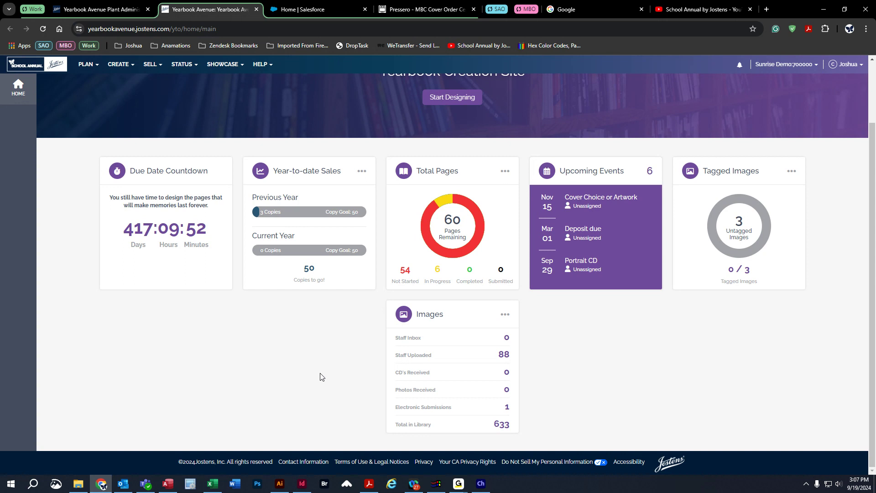
Step: Go to PLAN > Staff and start a new staff member with ADD STAFF
click(91, 70)
click(90, 103)
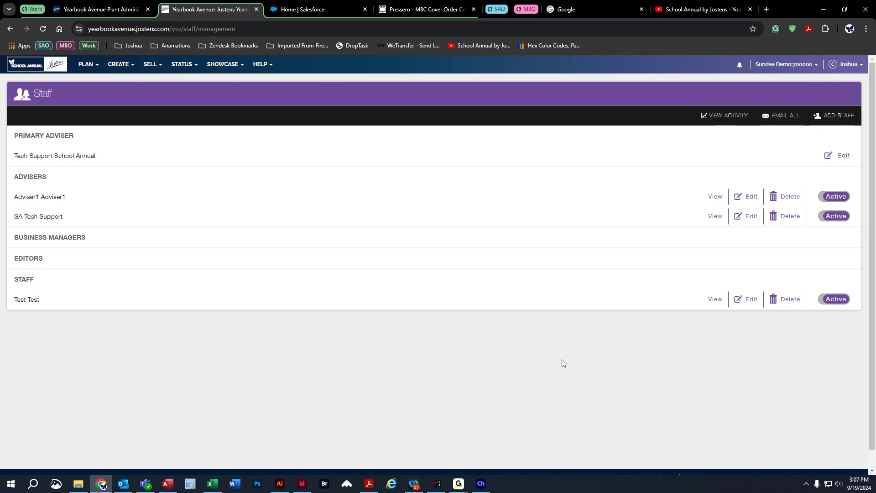
click(835, 121)
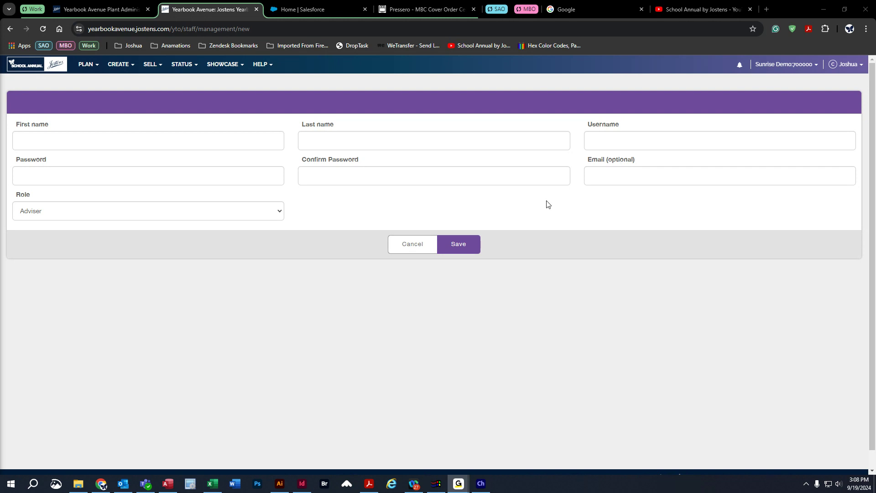
Step: Set the new member's role to Staff, then leave the form unsaved and return to the Staff list
click(39, 212)
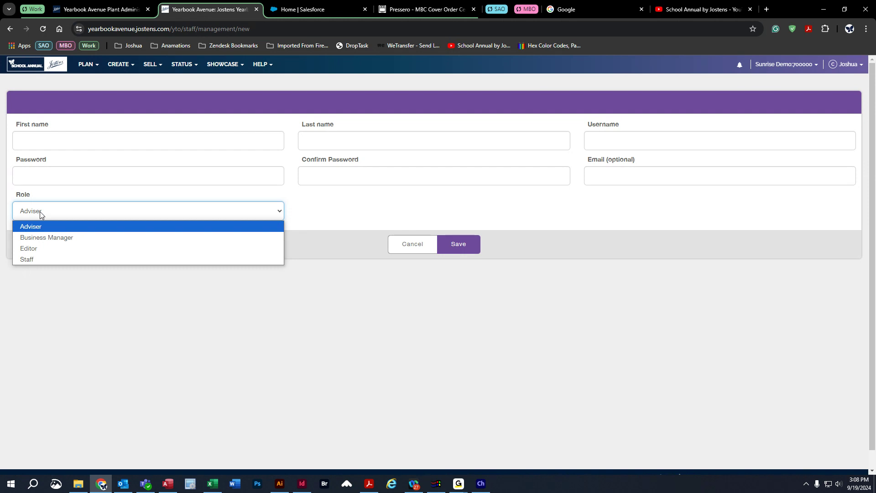
click(33, 259)
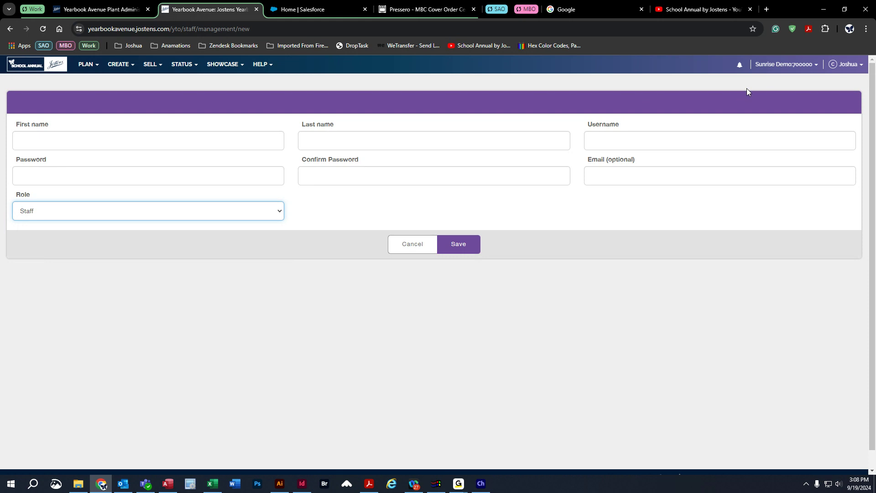
click(9, 29)
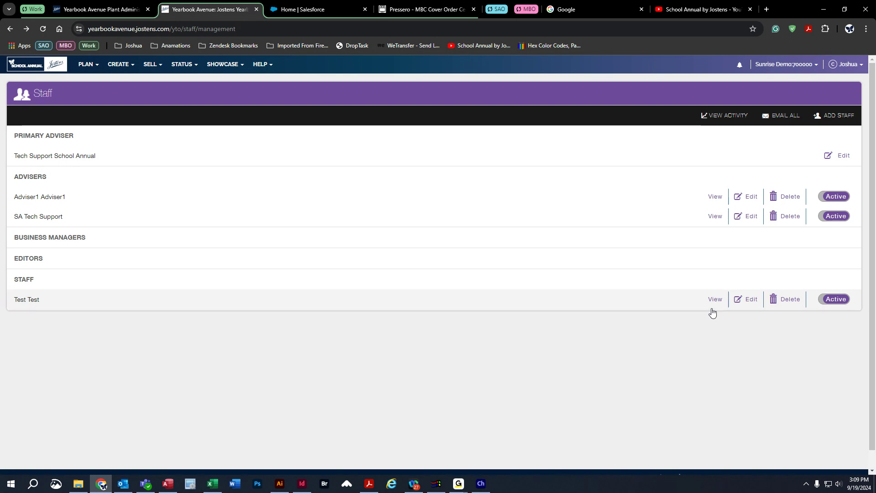
click(748, 301)
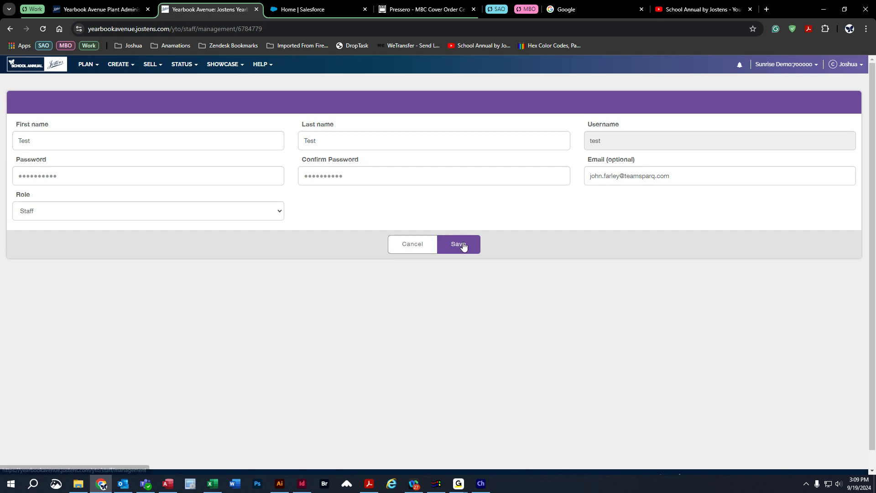
click(407, 249)
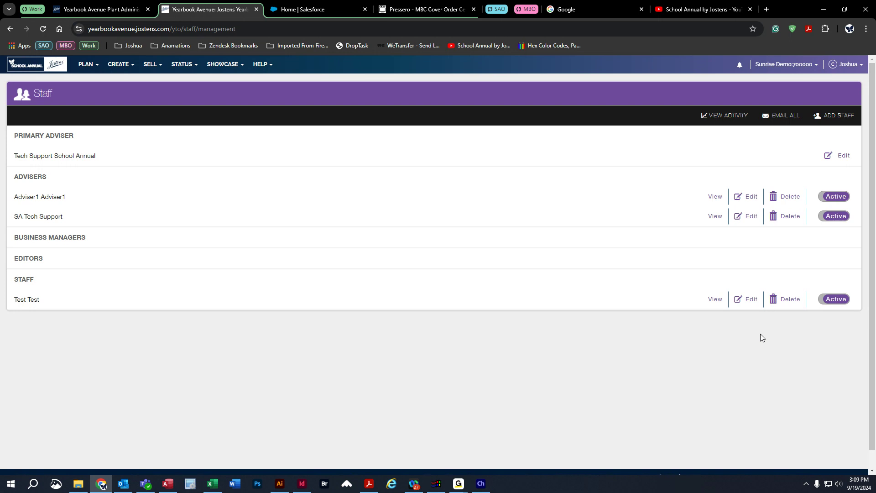
click(837, 301)
click(823, 299)
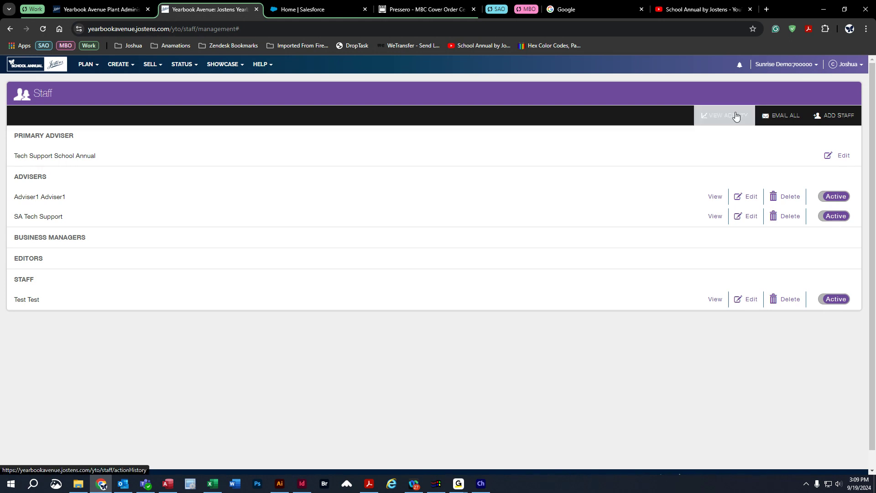
Step: View the staff Action History log and scroll through its Coverage Report entries
click(722, 118)
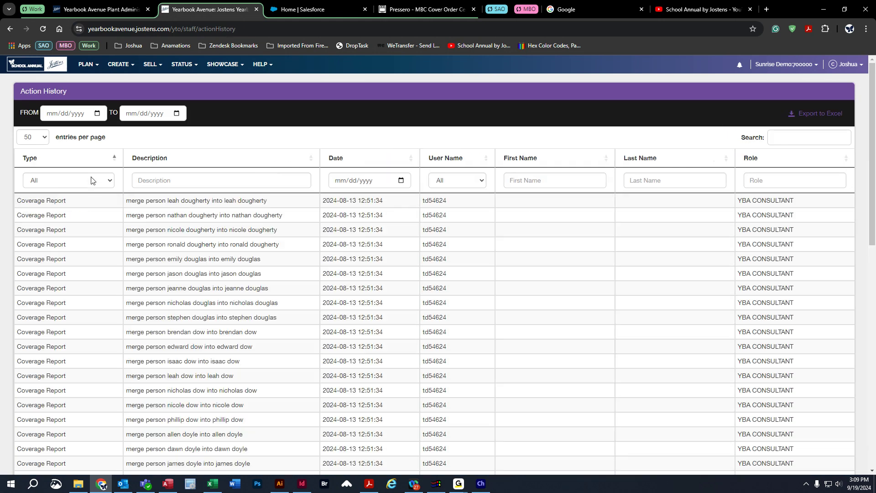
scroll(314, 223, down, 1)
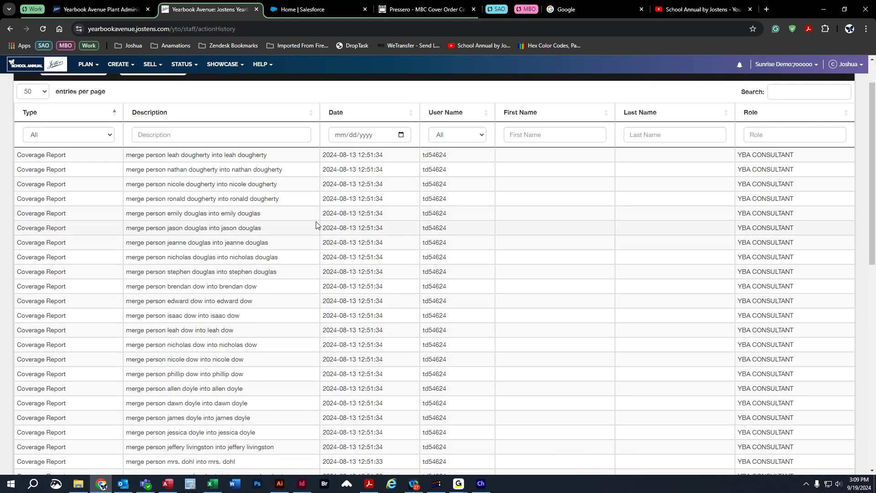
scroll(309, 247, down, 7)
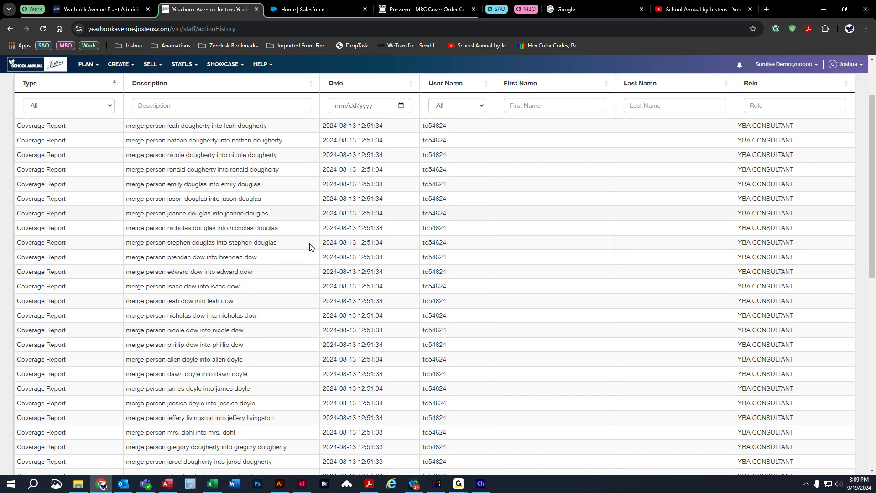
scroll(314, 260, up, 8)
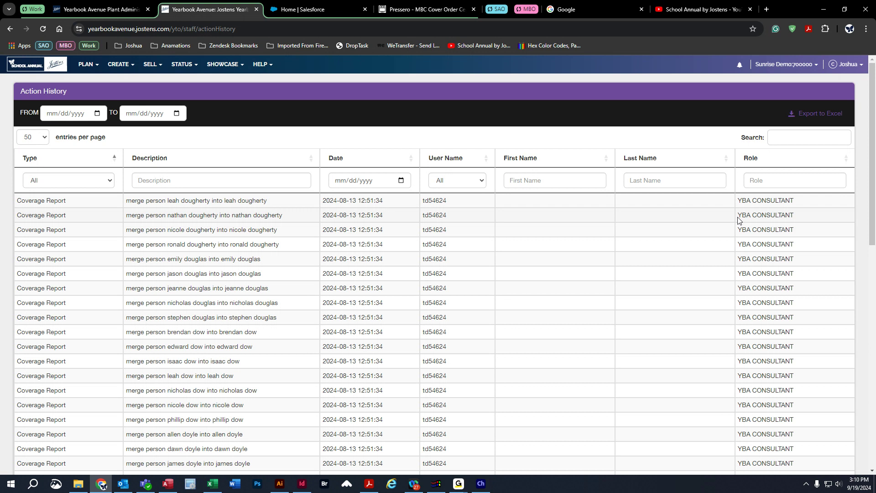
click(84, 64)
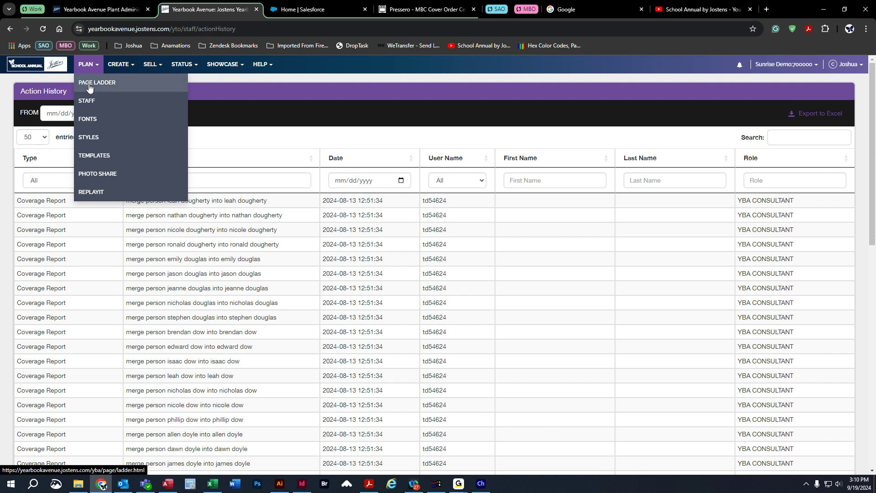
click(90, 87)
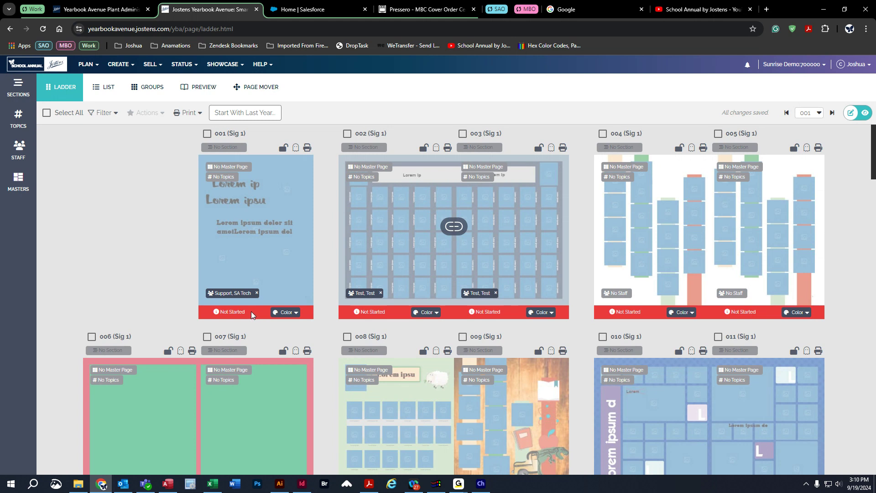
mouse_move(379, 313)
drag(873, 139, 873, 436)
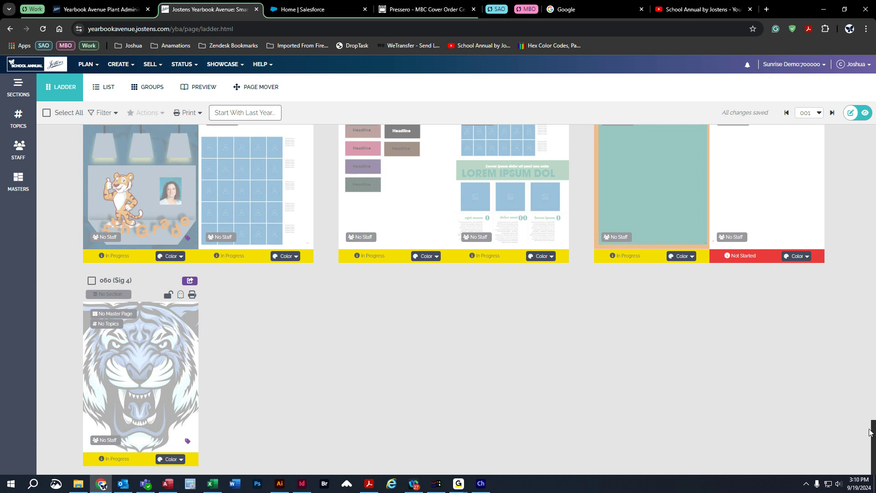
drag(872, 450, 874, 107)
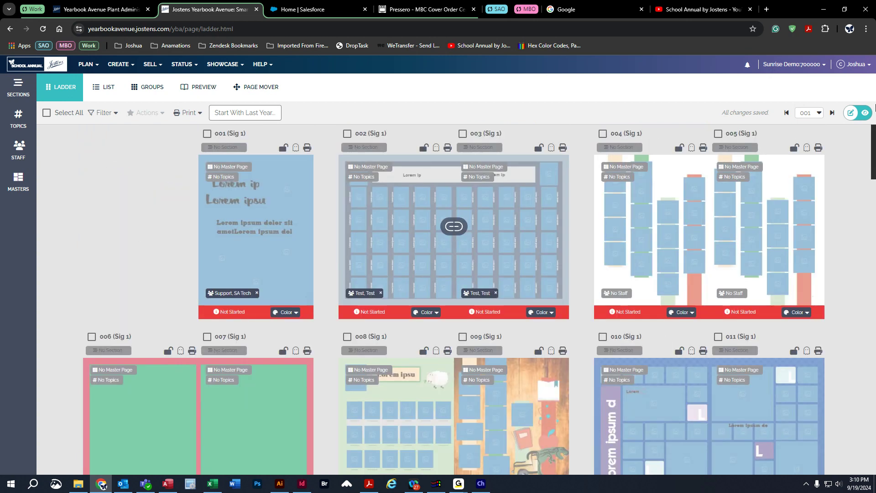
mouse_move(236, 312)
drag(873, 136, 842, 458)
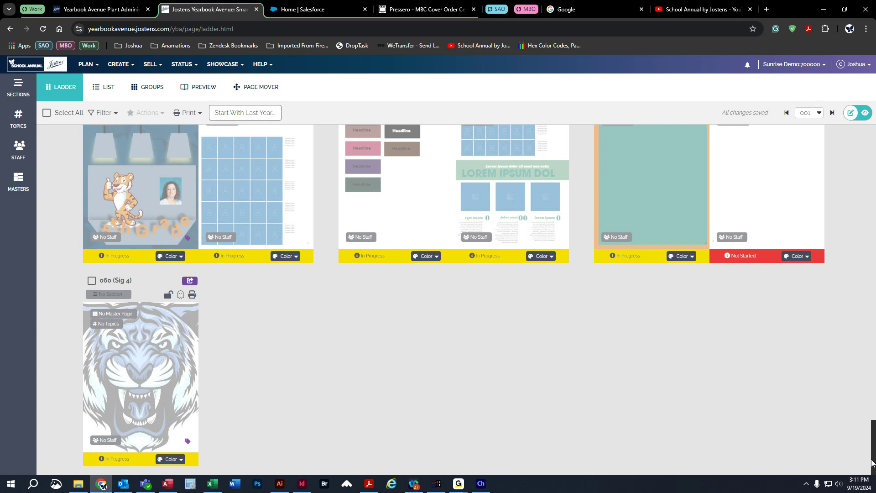
drag(872, 462, 873, 131)
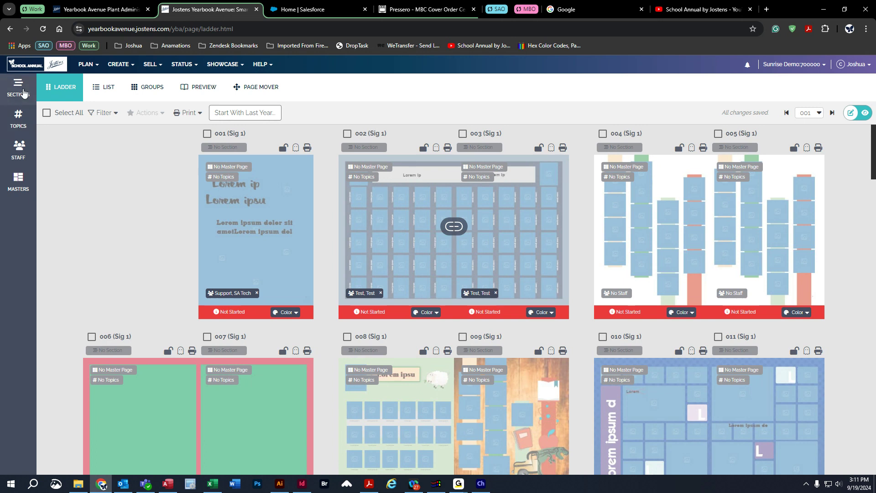
Step: Add a section named 'Staff' from the Ladder's Sections panel
click(23, 93)
click(80, 114)
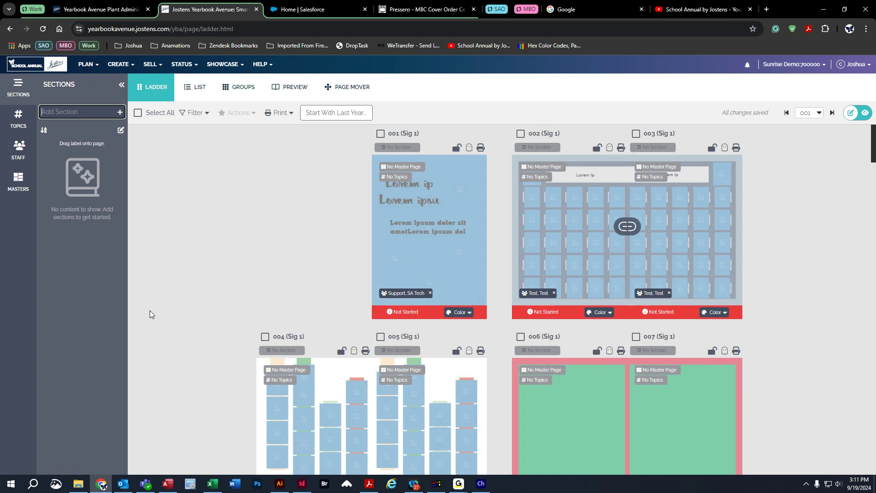
text(Staff)
click(120, 113)
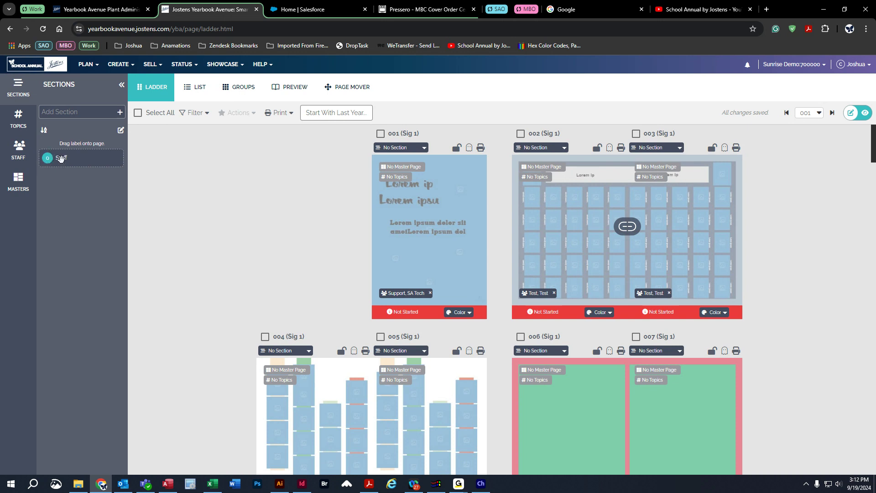
Step: Drag the Staff section onto page 002 so pages 002 and 003 carry it
drag(61, 159, 610, 206)
Step: Delete the Staff section and confirm its removal from pages 002 and 003
click(121, 133)
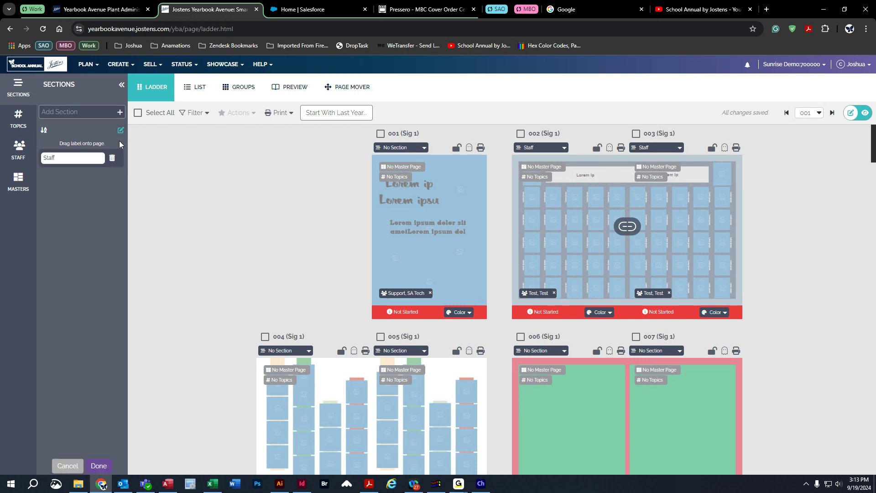
click(112, 158)
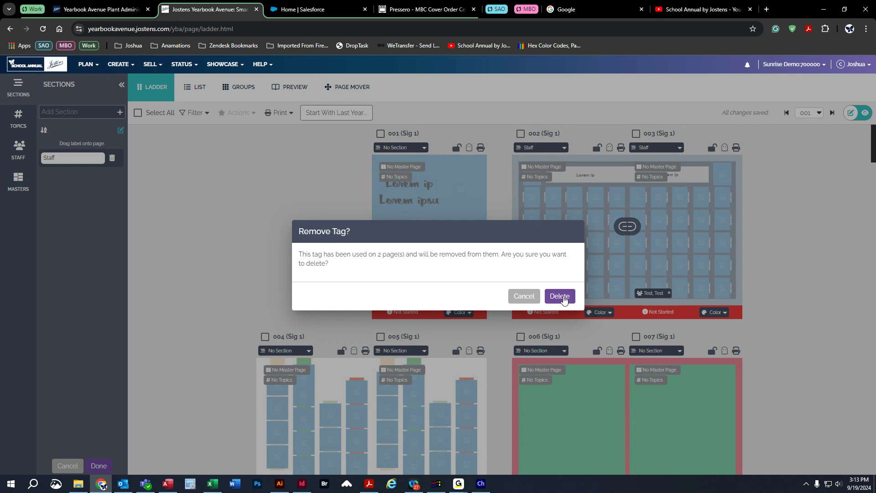
click(562, 297)
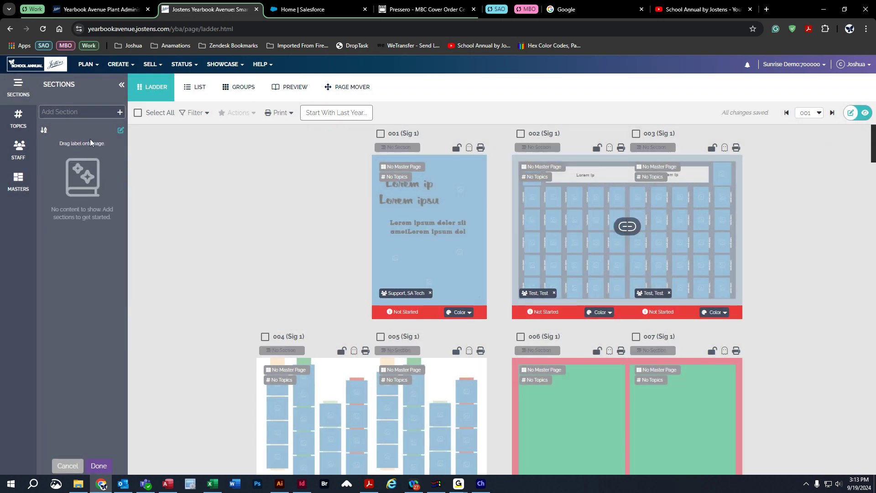
click(78, 111)
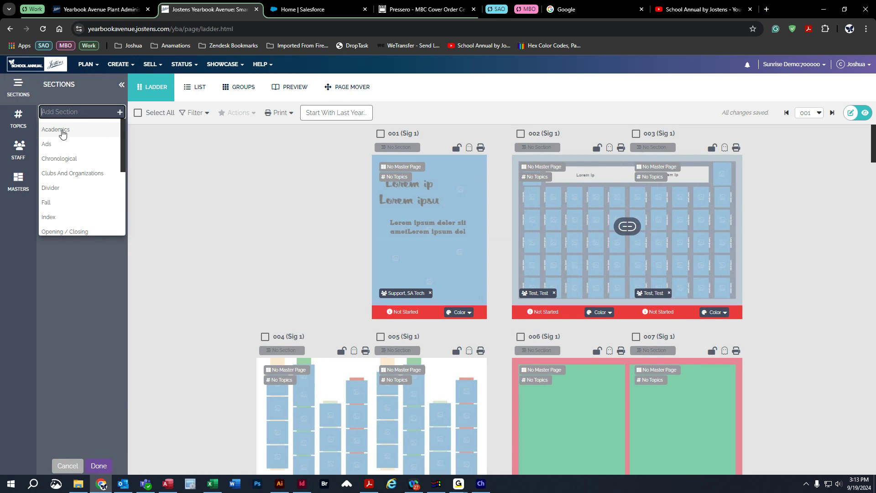
Step: Create the Summer section and assign it to pages 002–007
scroll(88, 212, down, 5)
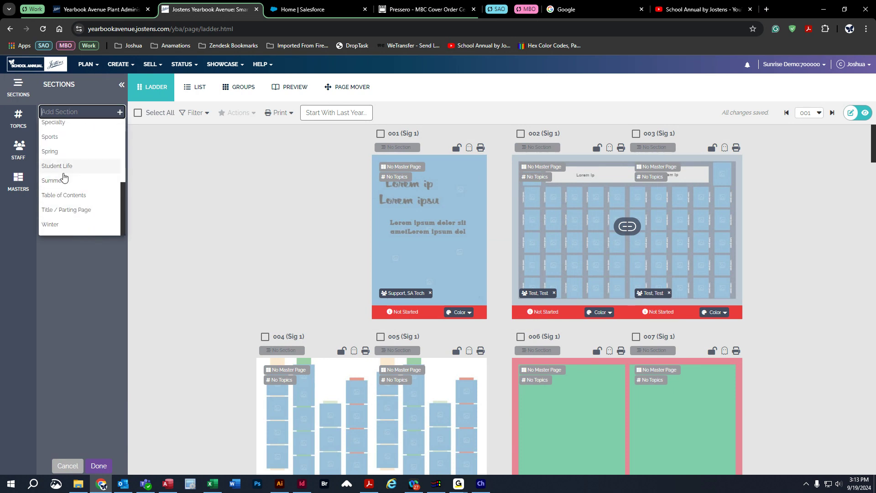
click(65, 181)
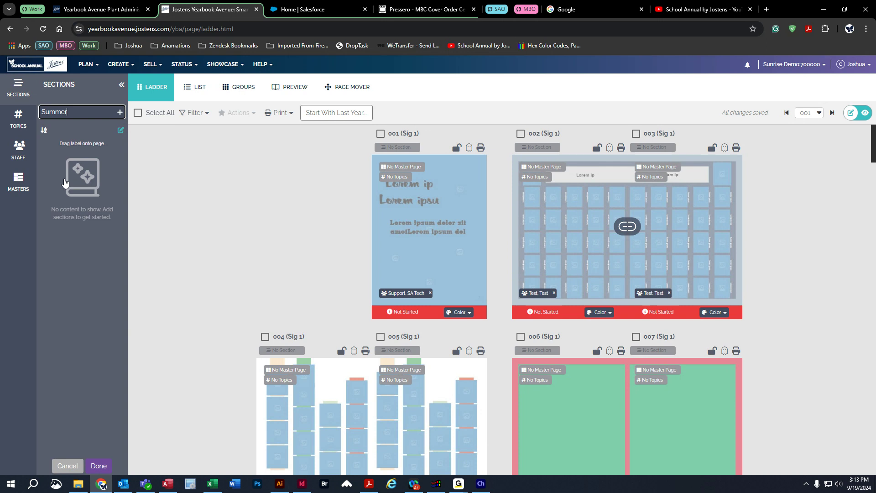
click(120, 112)
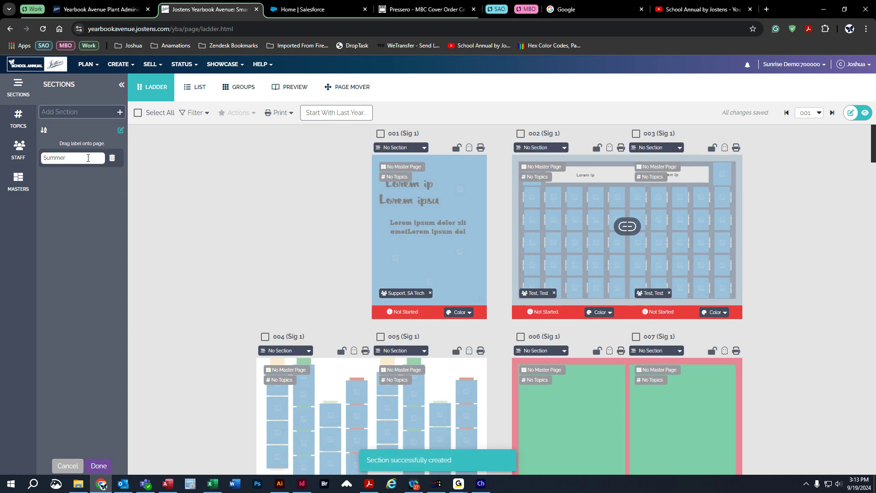
click(120, 130)
drag(63, 157, 584, 182)
drag(67, 155, 363, 385)
drag(62, 157, 639, 418)
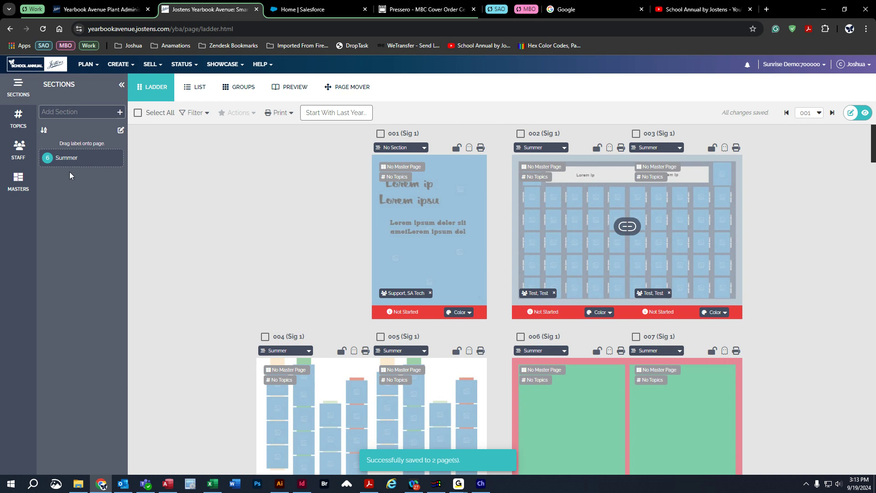
Step: Add a 5th Grade section and assign it to the 002–003 spread
click(27, 121)
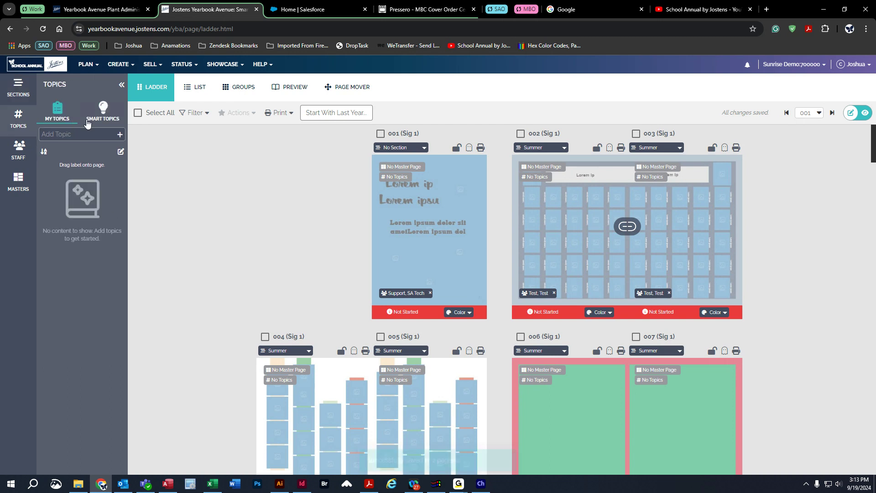
click(70, 134)
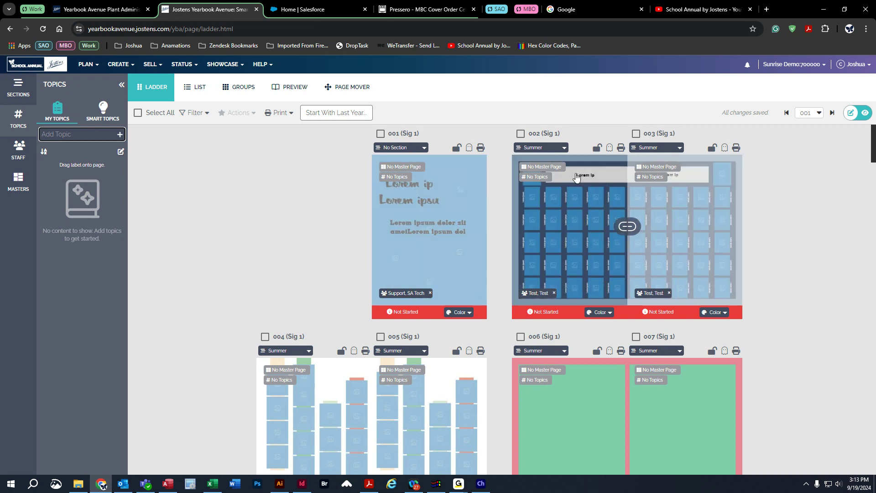
click(18, 87)
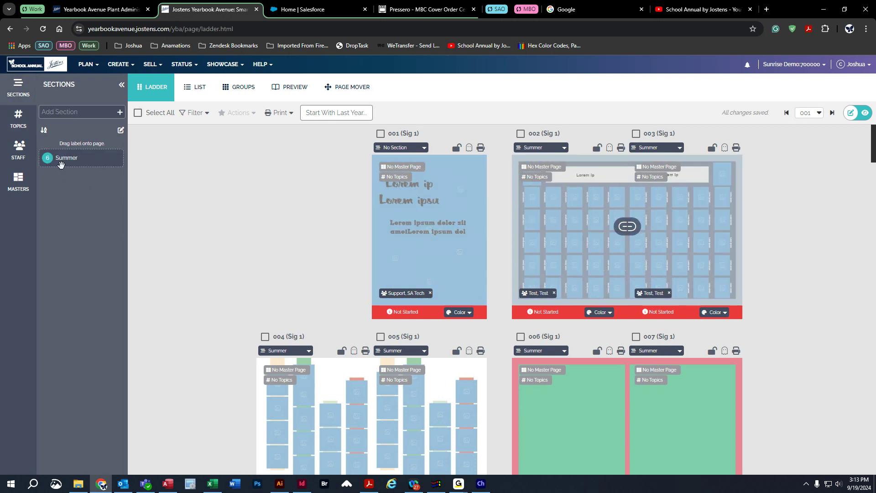
click(73, 116)
text(%th)
key(BackSpace)
key(BackSpace)
key(BackSpace)
key(BackSpace)
text(5th Grade)
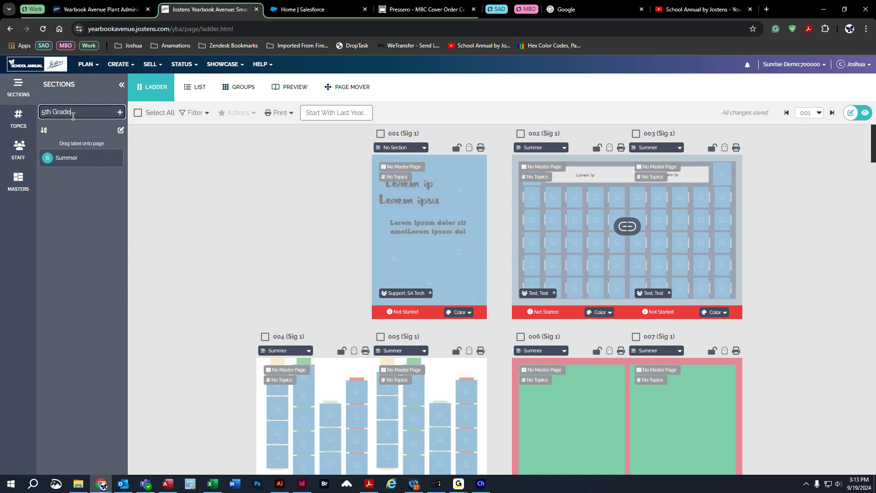
key(Return)
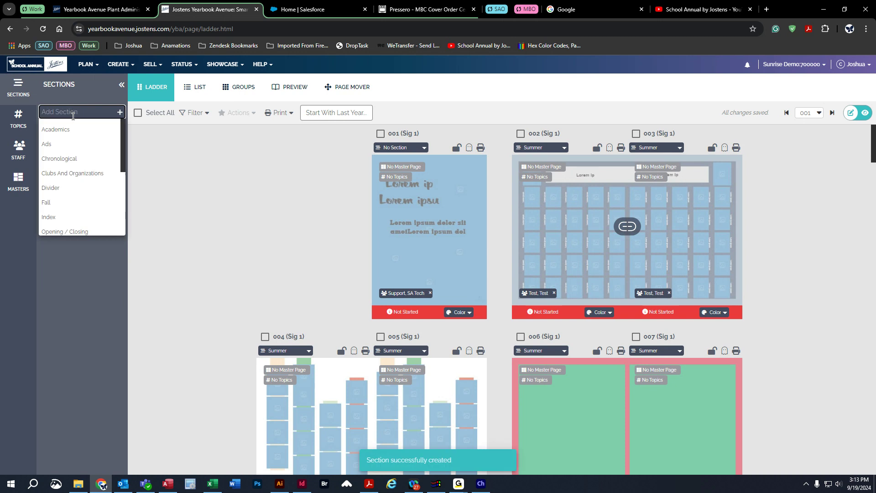
click(146, 297)
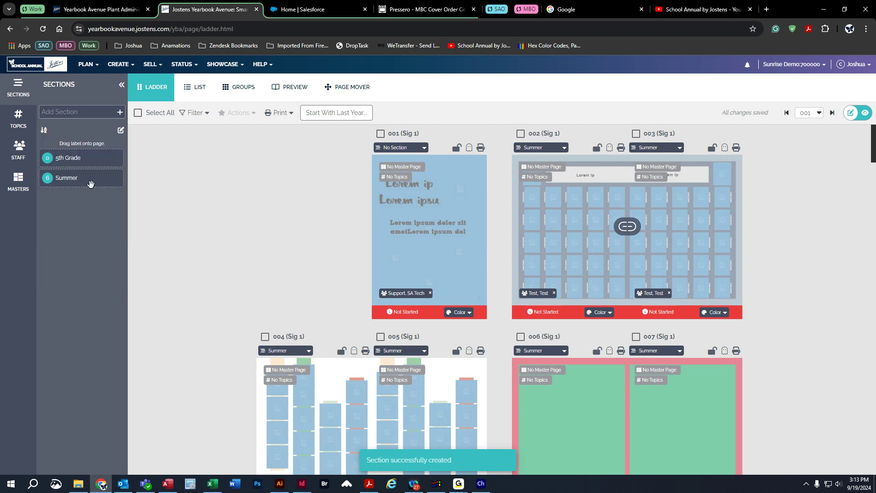
drag(70, 159, 624, 201)
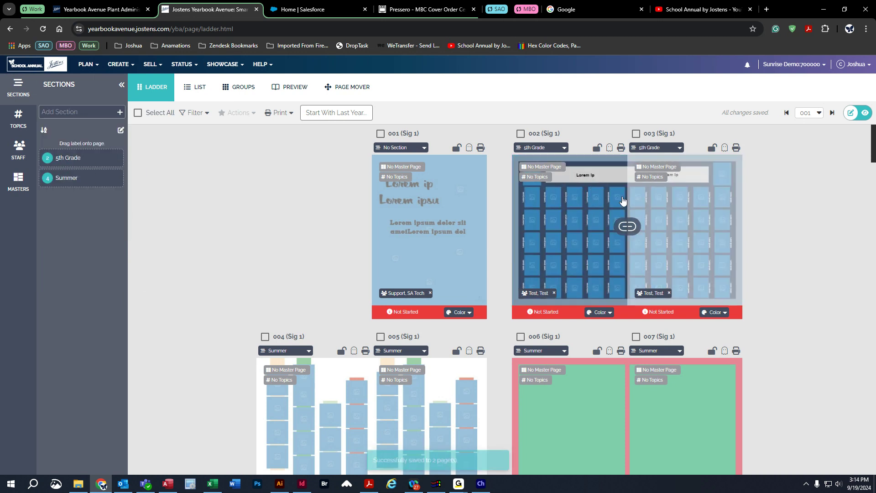
Step: Search topics for 'Portraits' and create 5th Grade Portraits from the suggestions
click(18, 120)
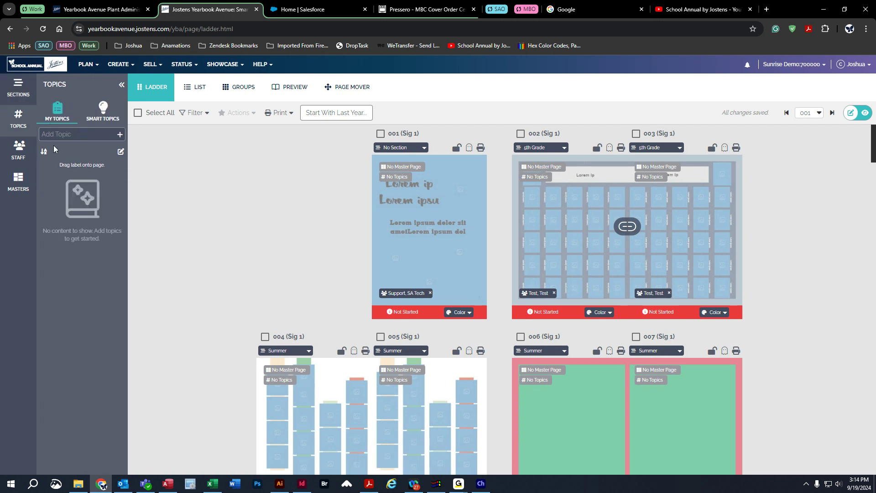
click(65, 137)
text(Port)
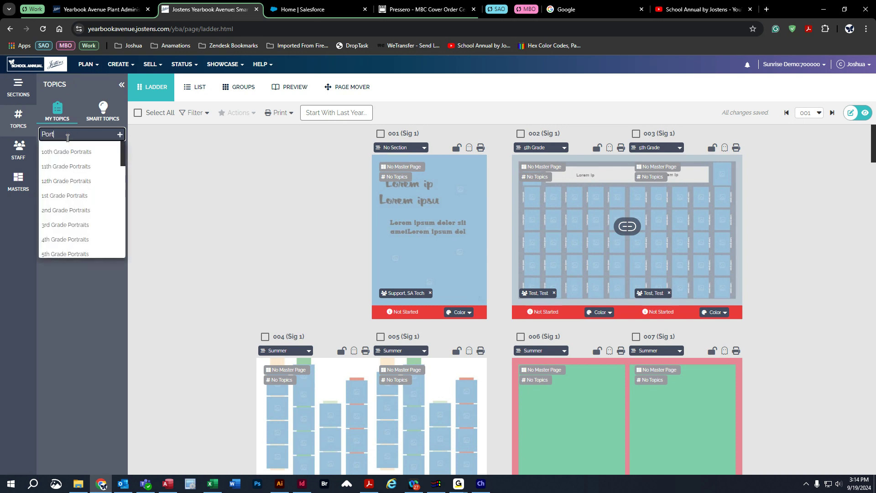
text(raits)
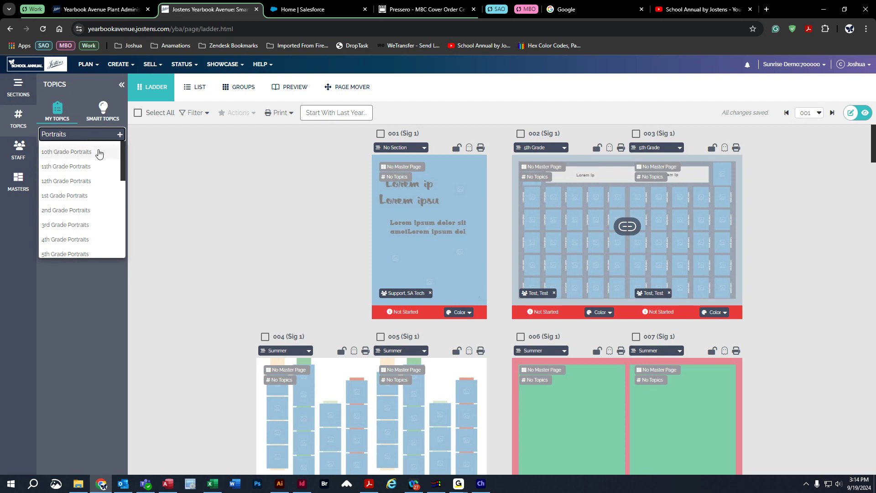
drag(124, 152, 123, 174)
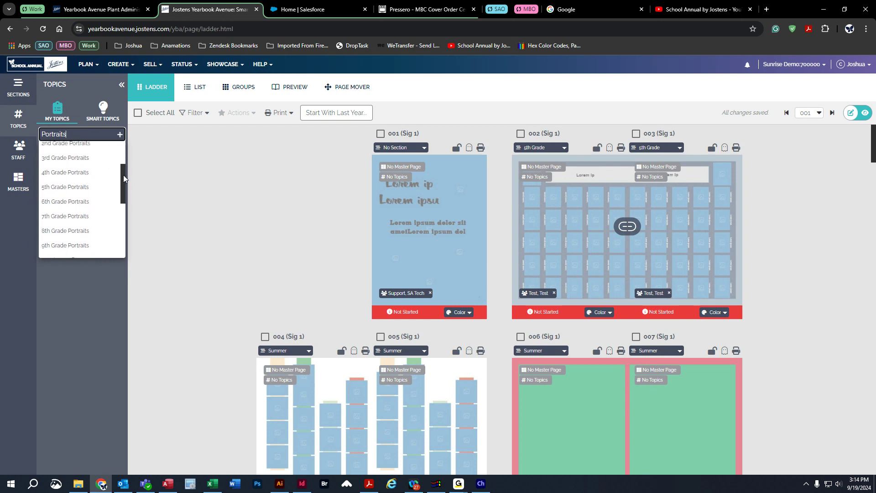
click(64, 187)
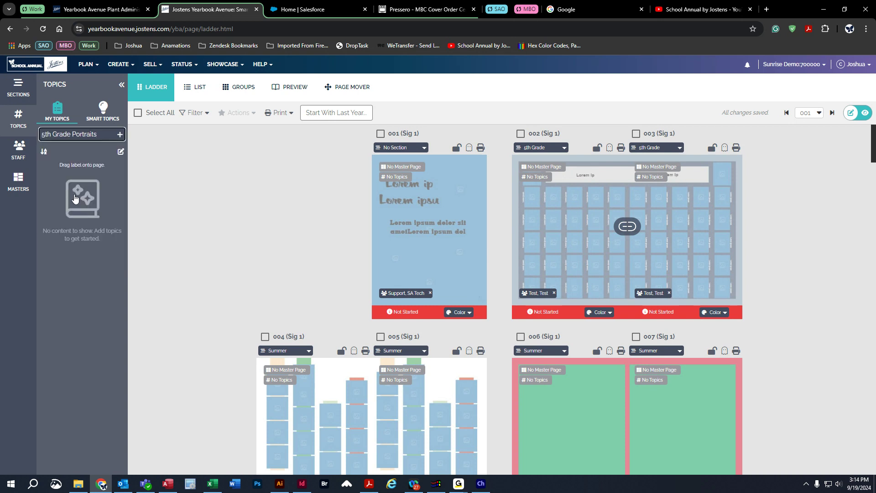
click(120, 134)
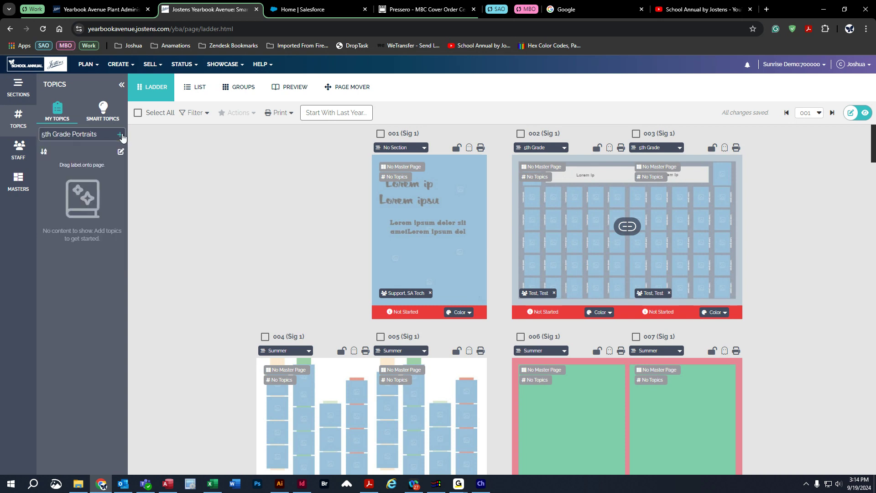
Step: From Smart Topics, add Fall Dance from the Fall category
click(104, 109)
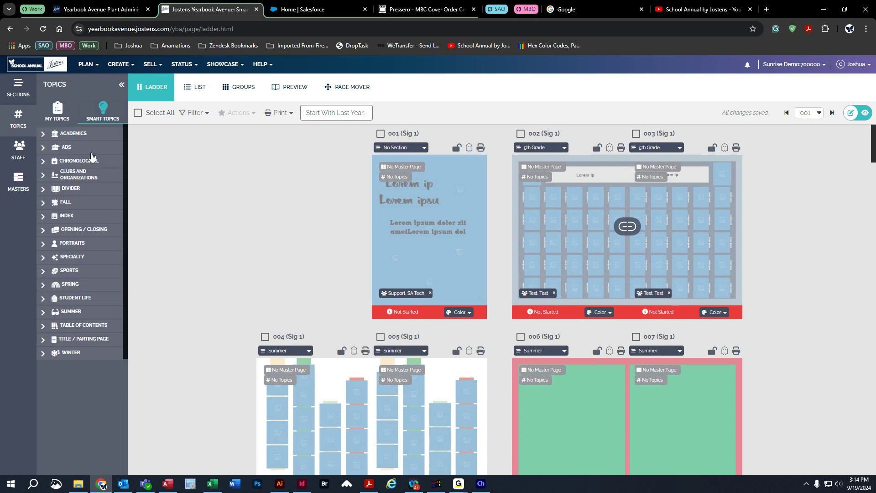
click(44, 204)
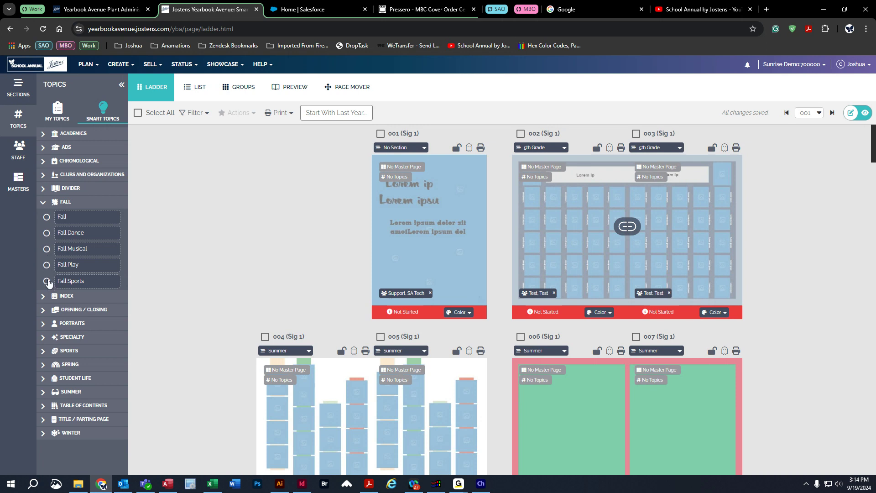
click(47, 234)
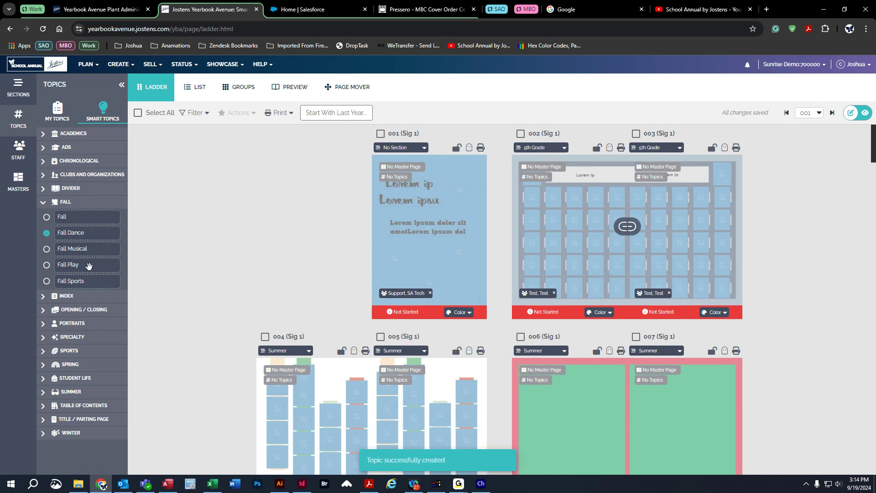
Step: Add 5th Grade Candids from the Portraits category, then return to My Topics
click(43, 310)
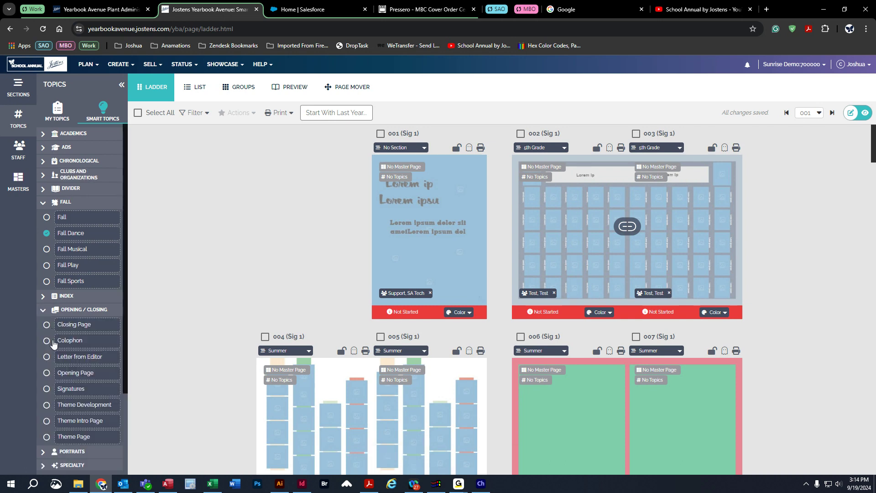
click(43, 310)
click(44, 297)
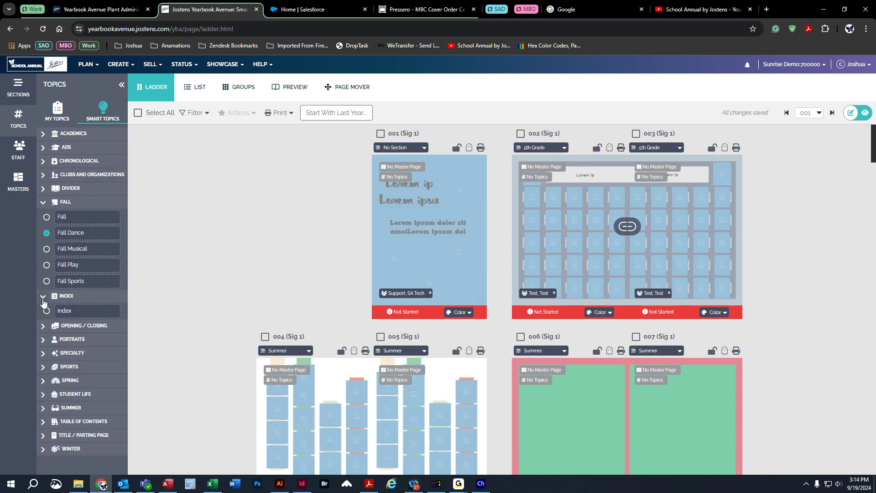
click(43, 297)
click(43, 323)
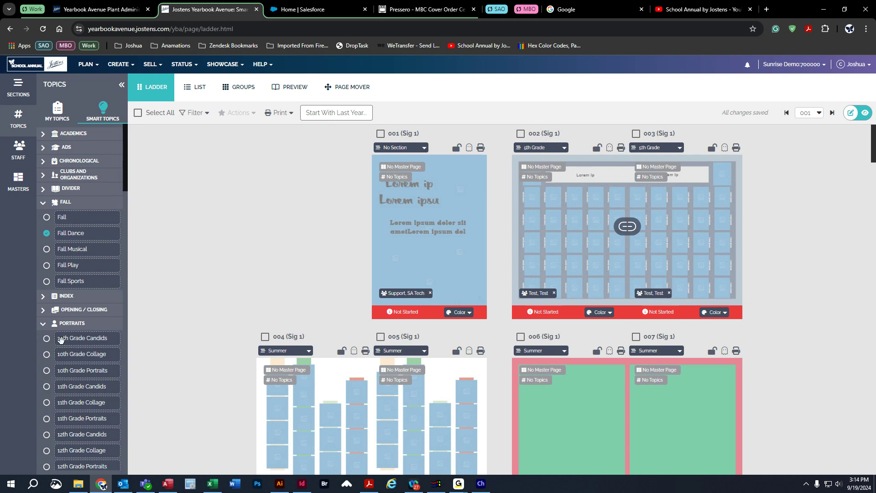
scroll(61, 338, down, 10)
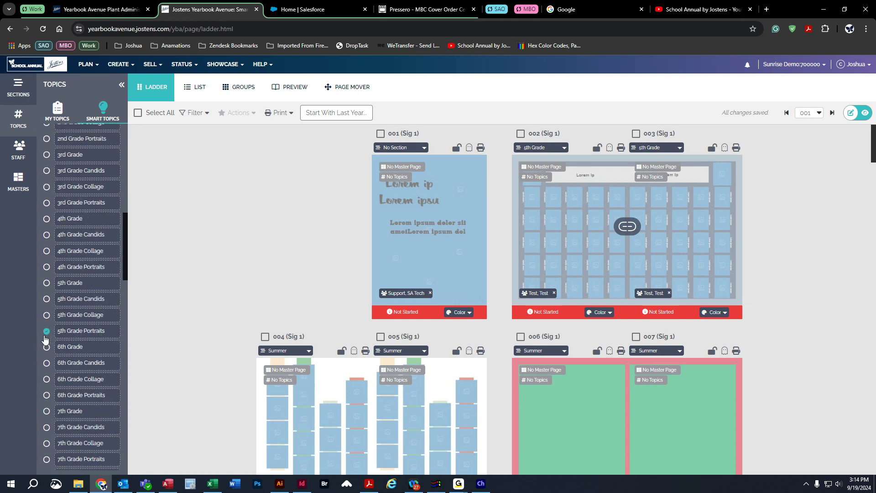
click(46, 331)
click(46, 300)
click(57, 108)
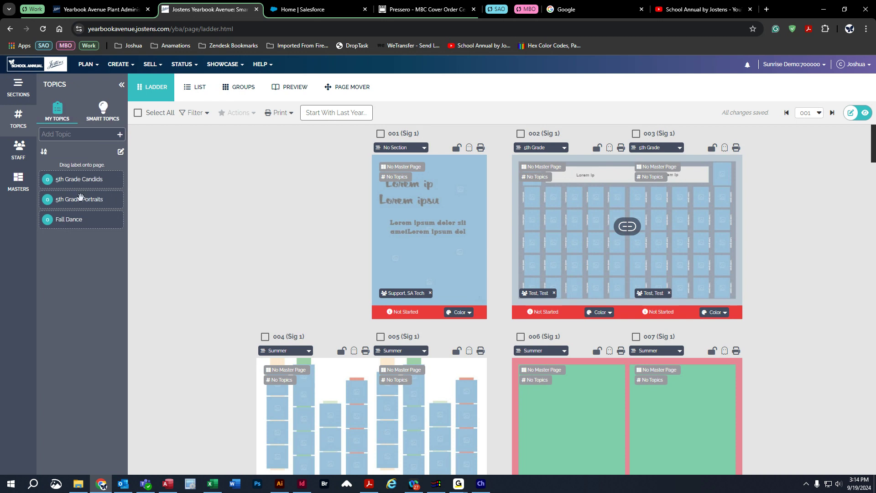
click(103, 110)
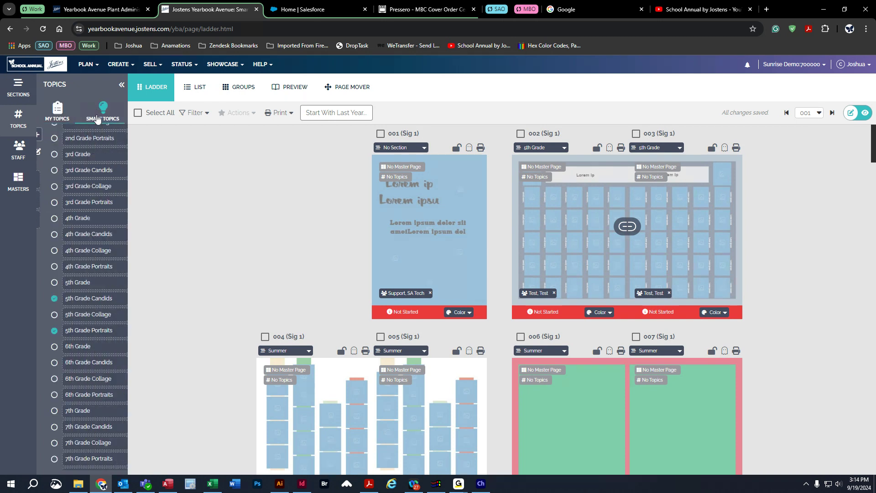
click(57, 110)
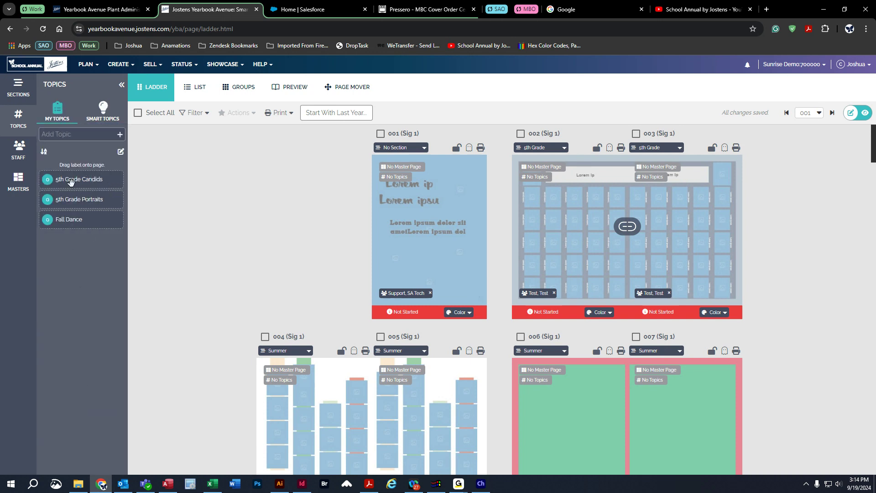
Step: Tag 002–003 as 5th Grade Portraits, page 004 as 5th Grade Candids, page 005 as Fall Dance
drag(76, 202, 550, 214)
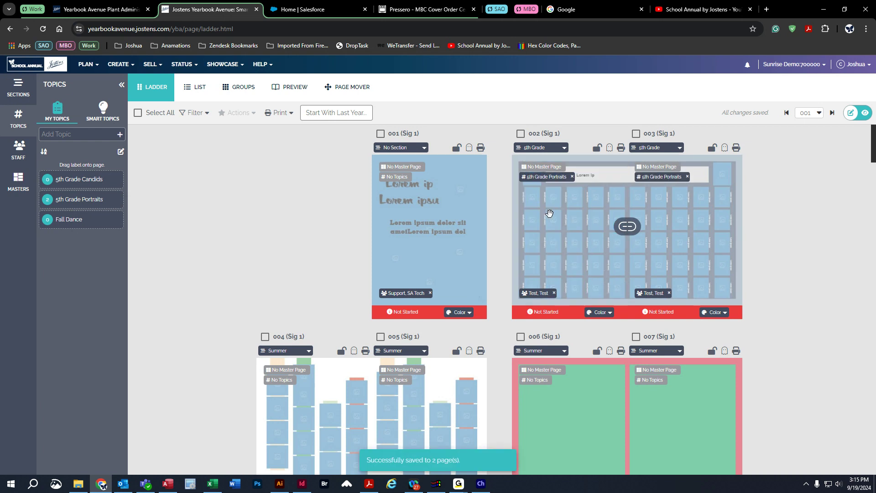
drag(65, 180, 680, 209)
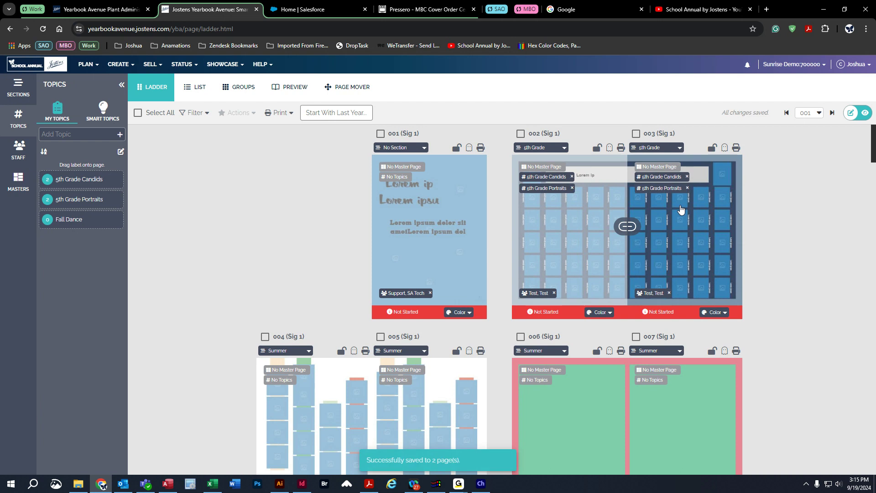
click(686, 178)
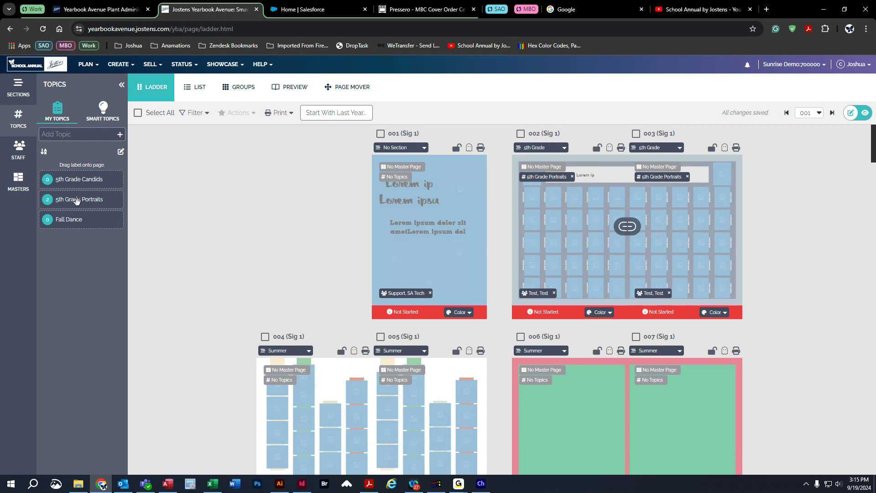
drag(70, 179, 306, 409)
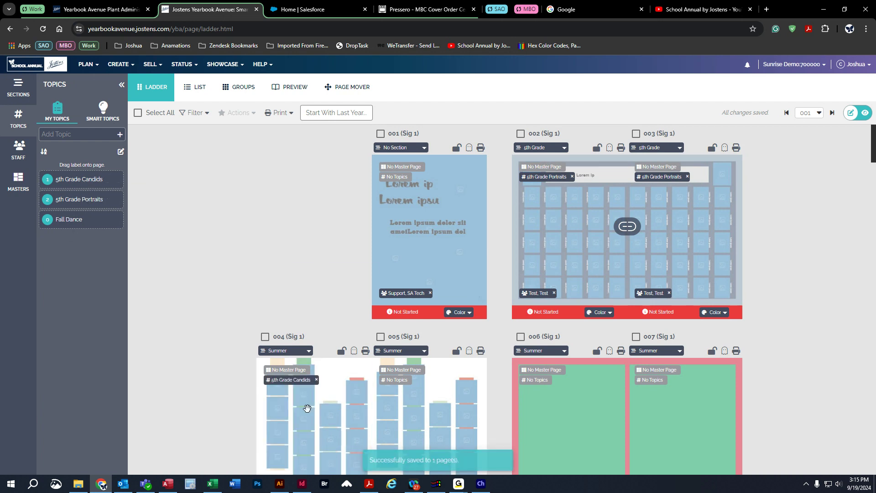
drag(69, 219, 429, 405)
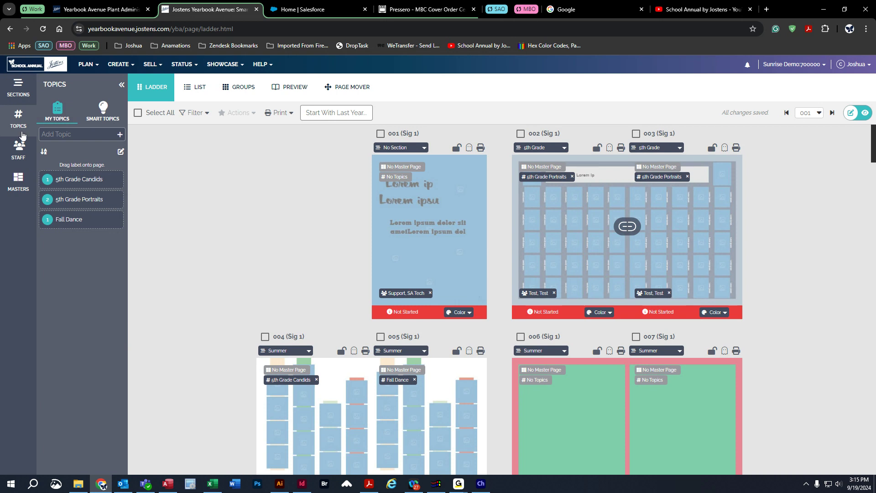
Step: In the staff list, leave only the support staff member assigned to page 001
click(19, 151)
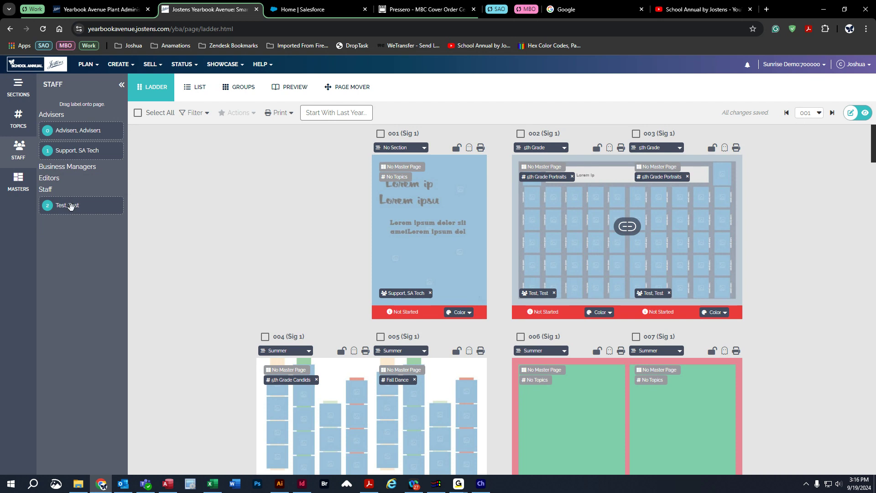
drag(71, 206, 429, 236)
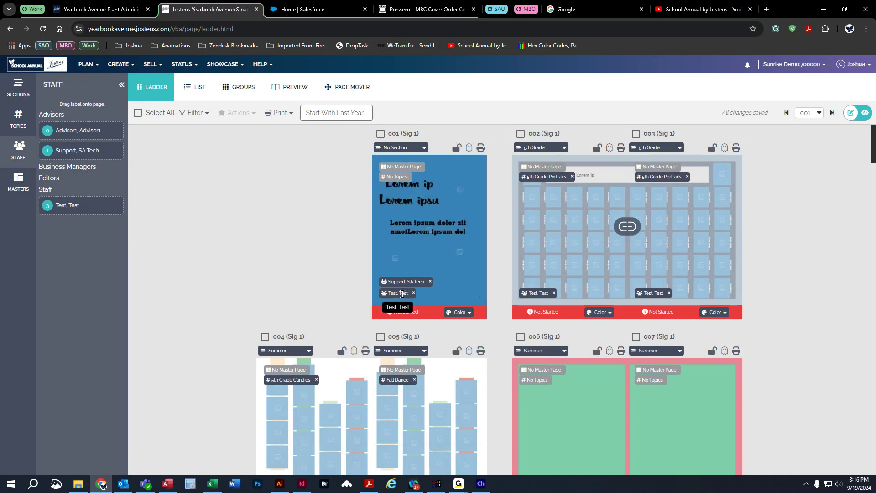
click(413, 293)
click(430, 293)
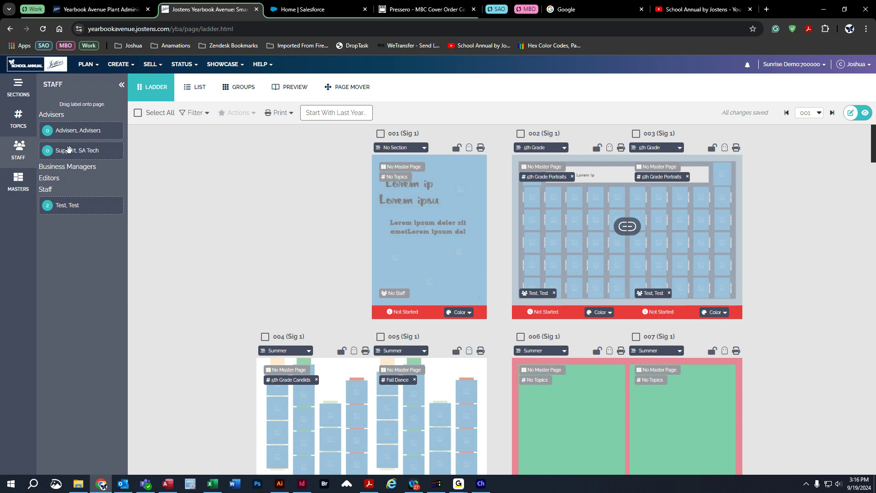
drag(68, 149, 421, 218)
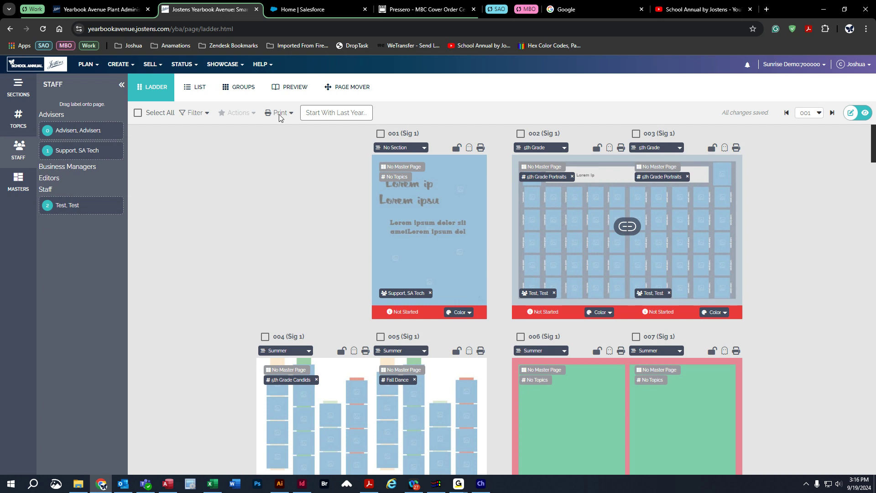
Step: Toggle the SECTIONS icon twice to collapse the side panel
click(17, 86)
click(17, 86)
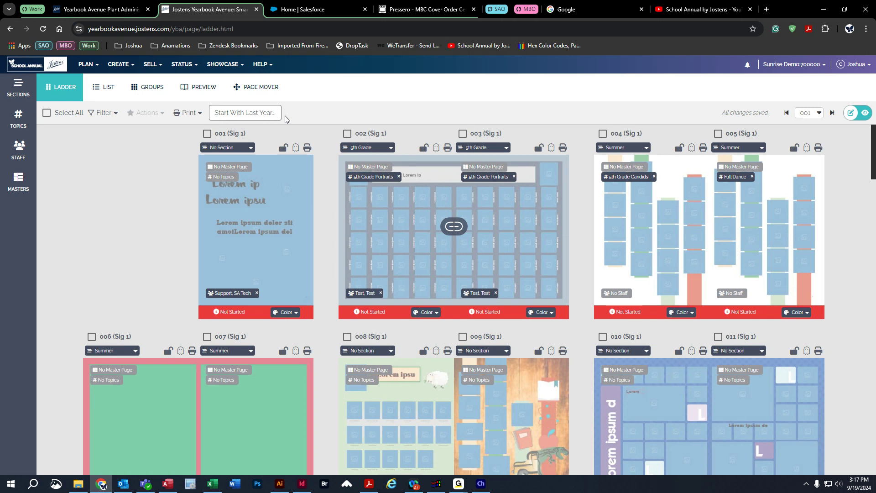
Step: Start with last year's page designs, excluding Sections and Topics, and confirm the copy
click(244, 114)
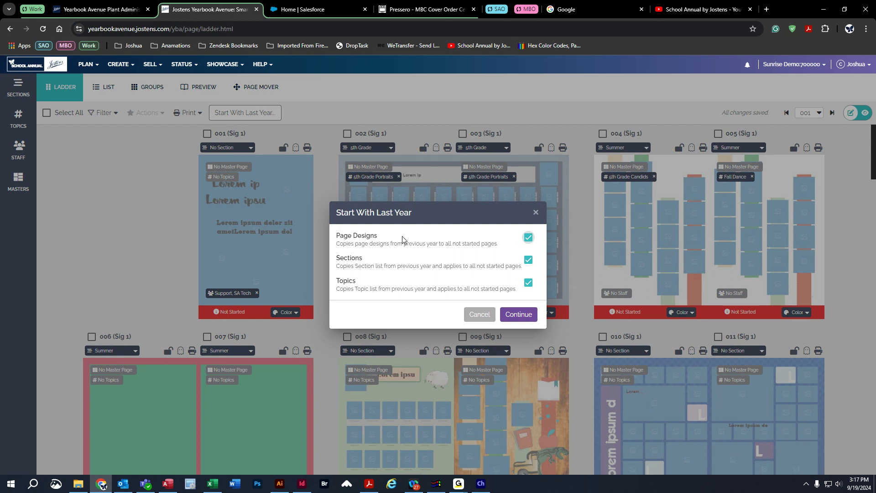
click(528, 260)
click(528, 283)
click(509, 317)
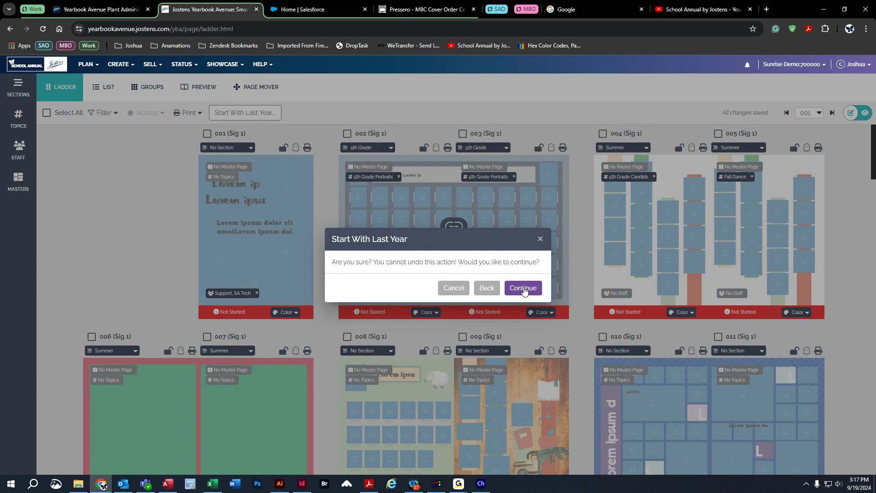
click(523, 289)
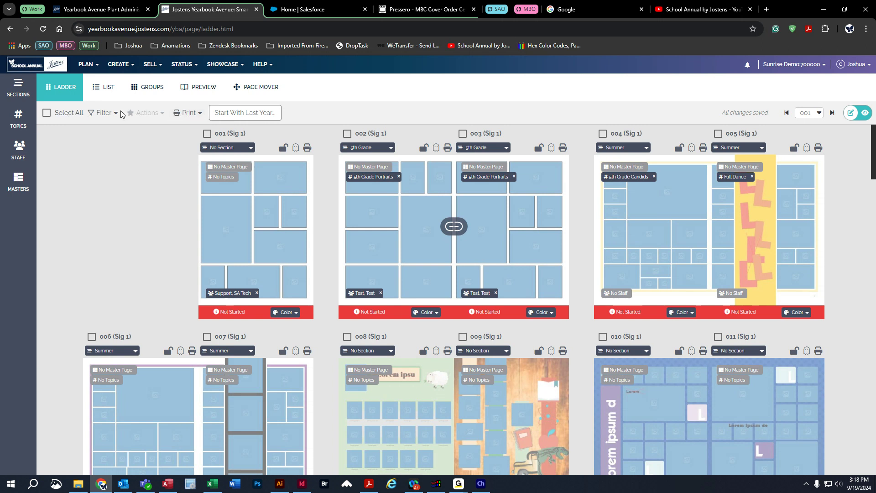
Step: Tick Select All to select pages 001–011 in the ladder
click(47, 113)
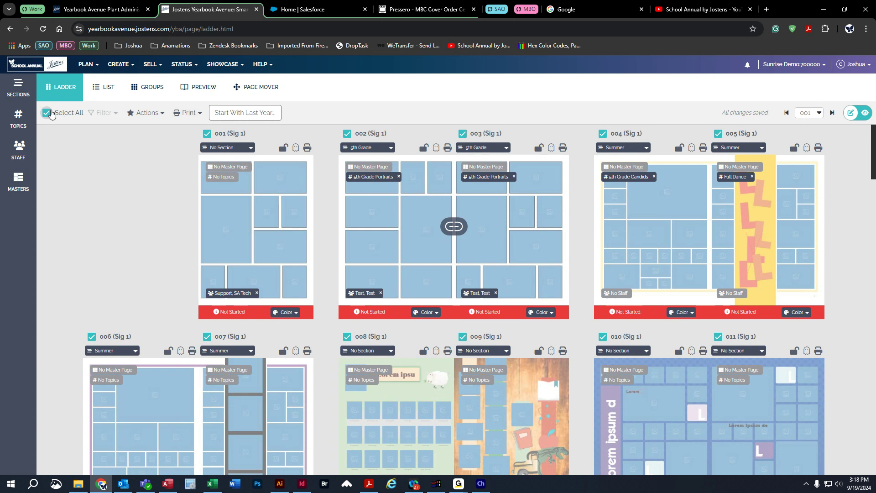
Step: Look over the Print choices and toggle Select All to clear the page selection
click(192, 114)
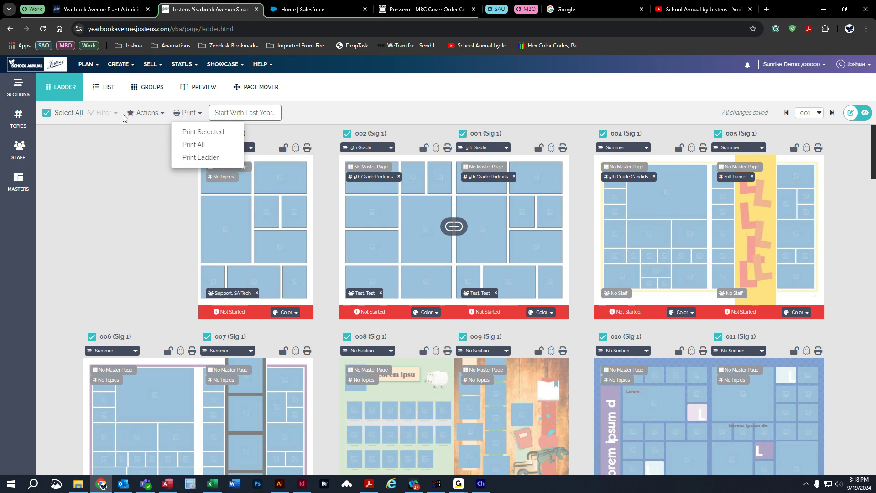
click(93, 133)
click(47, 113)
click(47, 112)
click(186, 112)
click(46, 113)
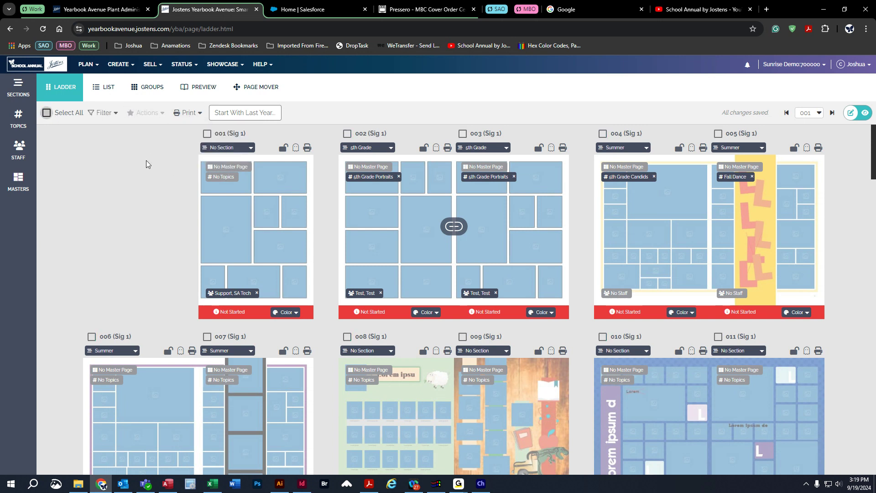
Step: Select pages 001, 002–003 and 008–009, choose Print Selected, then reopen Print
click(207, 135)
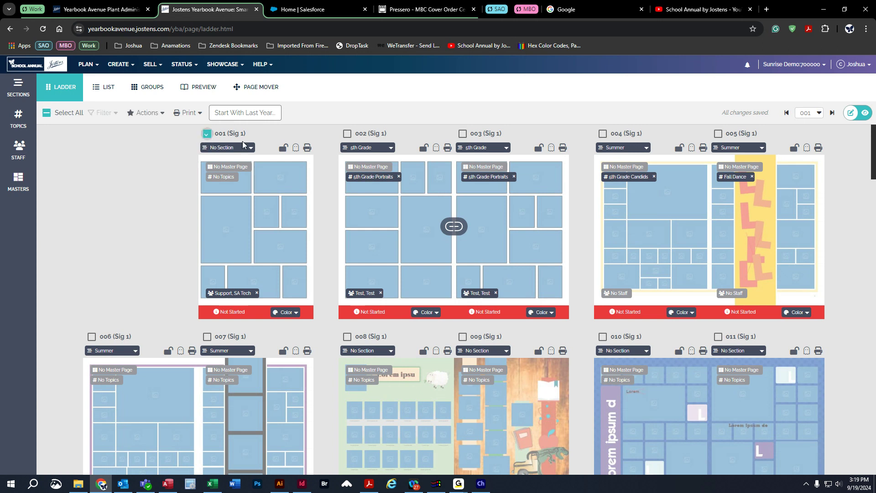
click(347, 134)
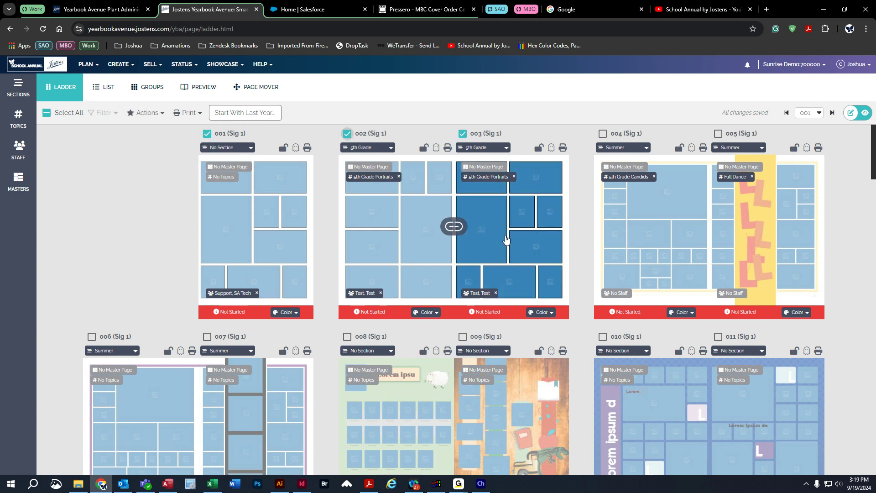
click(346, 338)
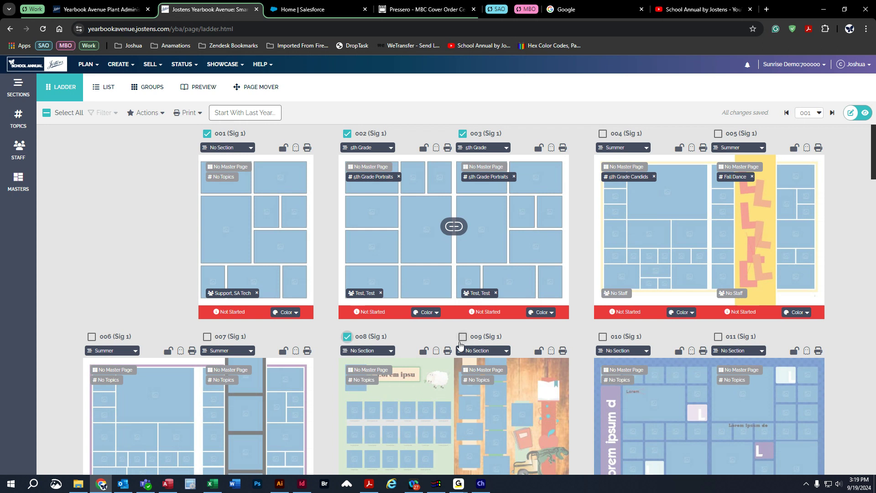
click(188, 113)
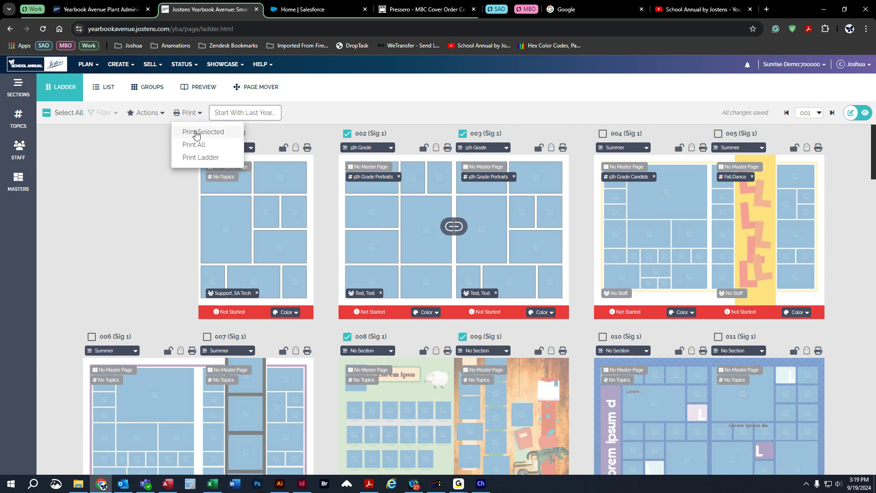
click(196, 132)
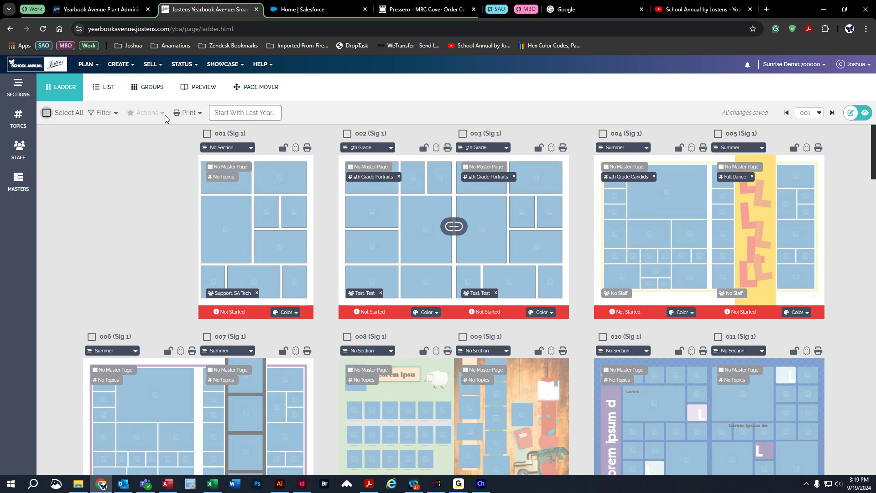
click(187, 113)
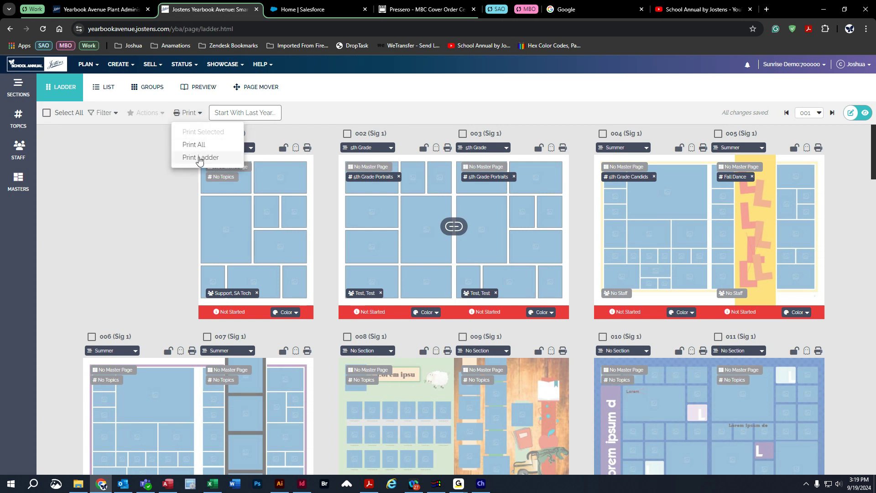
Step: Preview the Print Ladder printout, scroll through its sheets, and cancel printing
click(200, 158)
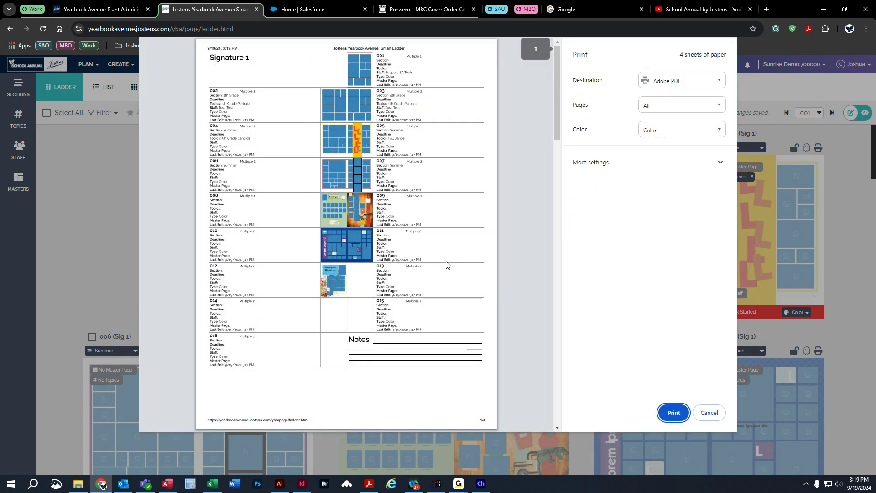
scroll(388, 195, down, 5)
scroll(388, 196, up, 4)
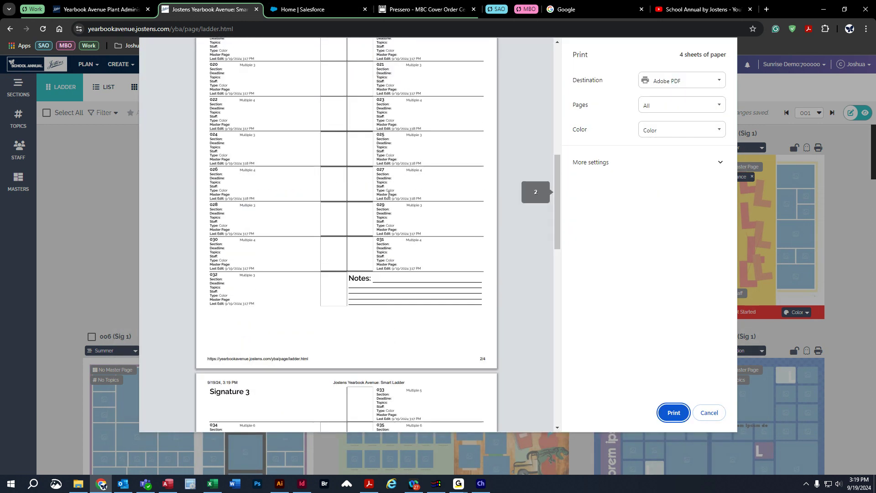
scroll(388, 195, down, 15)
scroll(388, 196, down, 7)
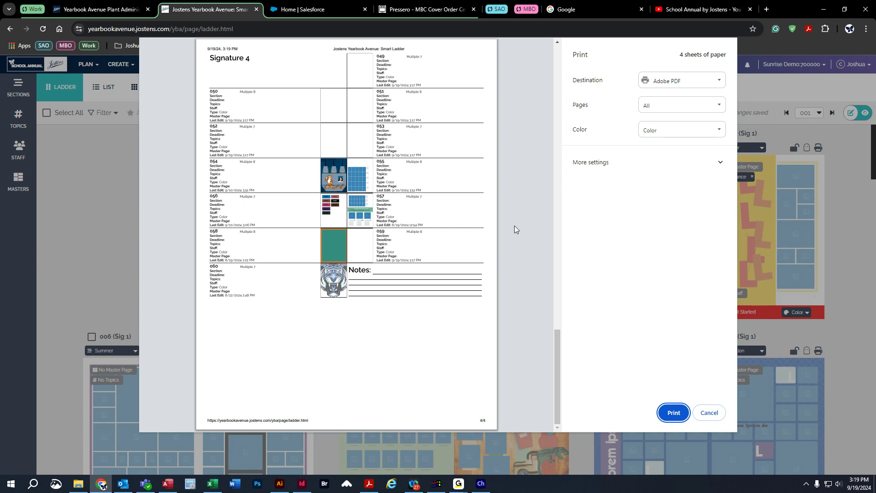
click(710, 420)
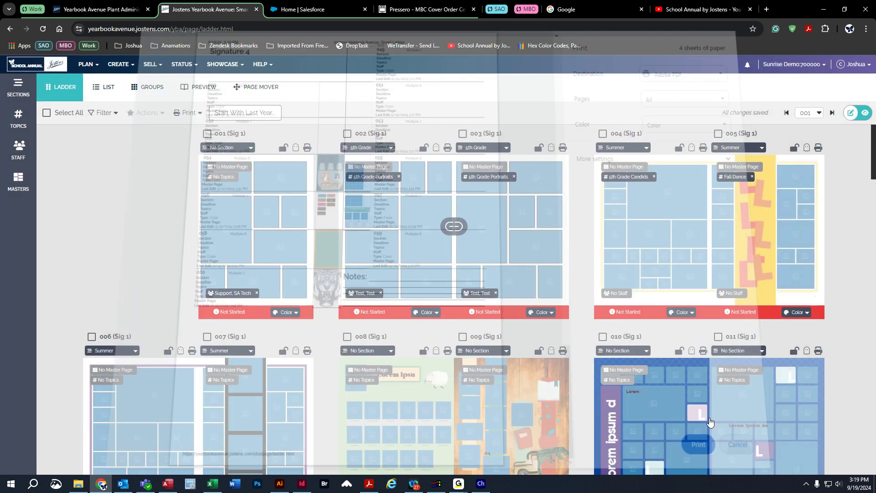
Step: Use Print All to start generating a PDF of every yearbook page, and acknowledge the Generating PDF notice
click(189, 113)
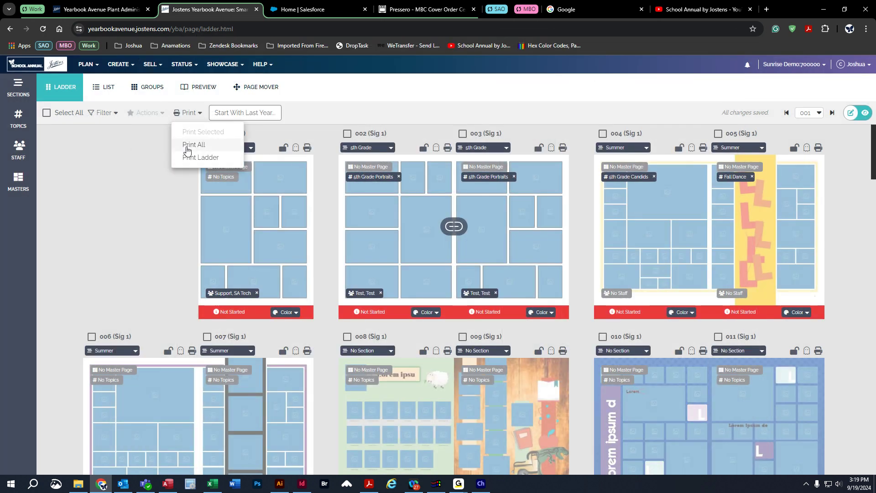
click(186, 145)
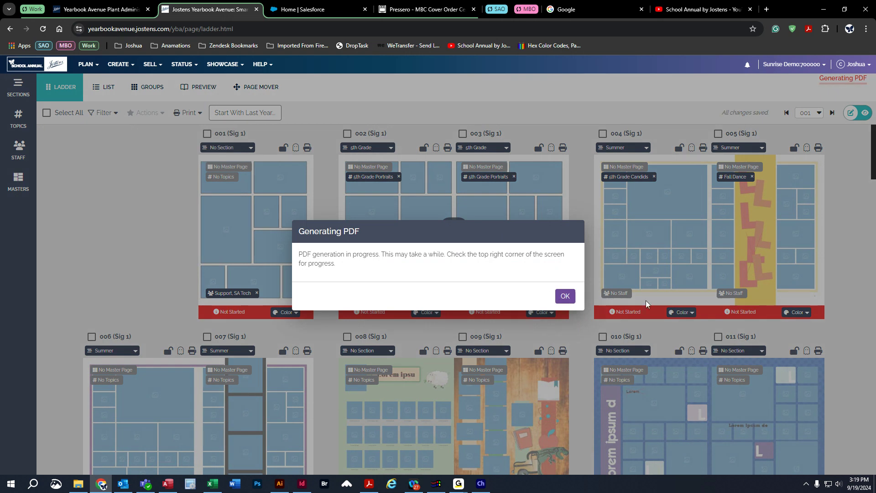
click(564, 296)
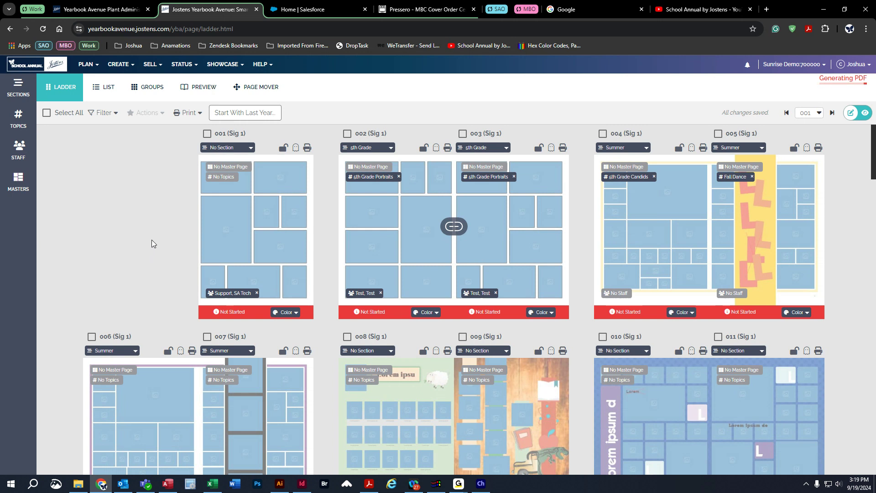
Step: View the yearbook's Cover Information under STATUS, then open the HELP site in a new tab
click(177, 68)
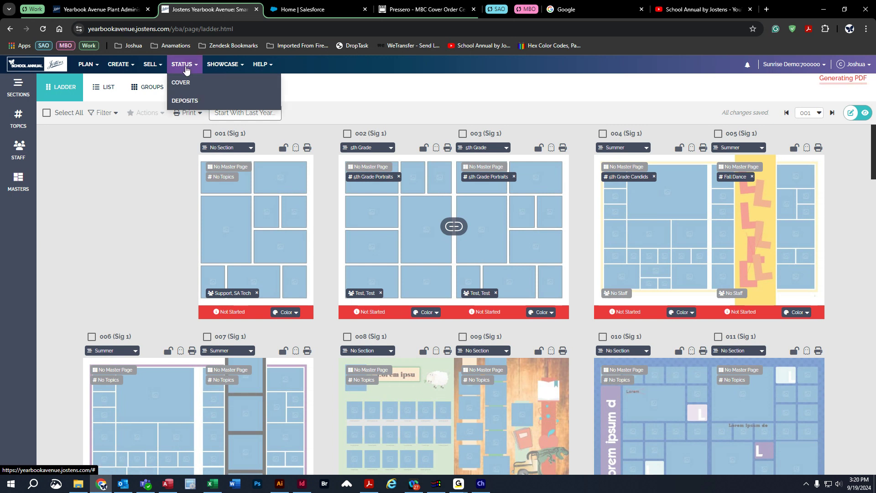
click(184, 89)
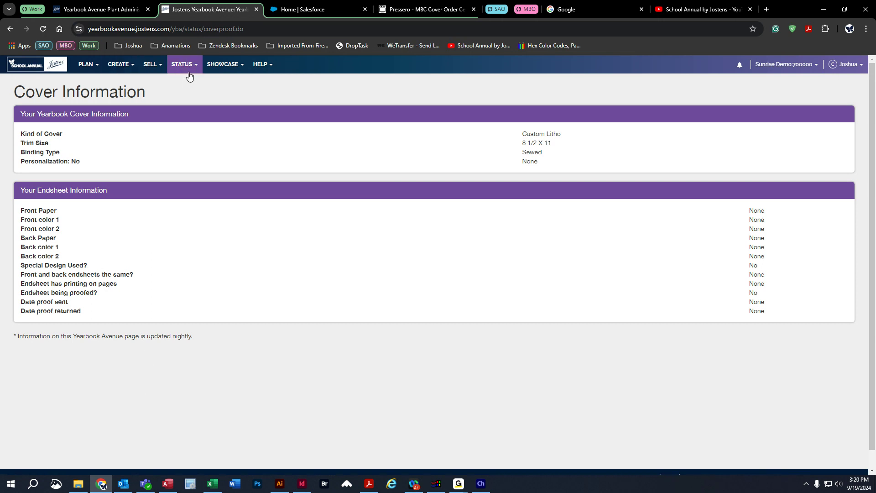
click(259, 67)
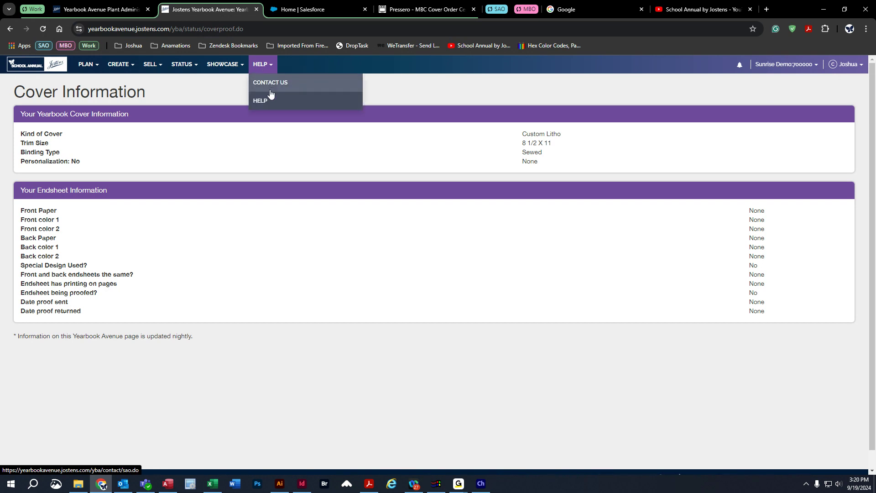
click(258, 101)
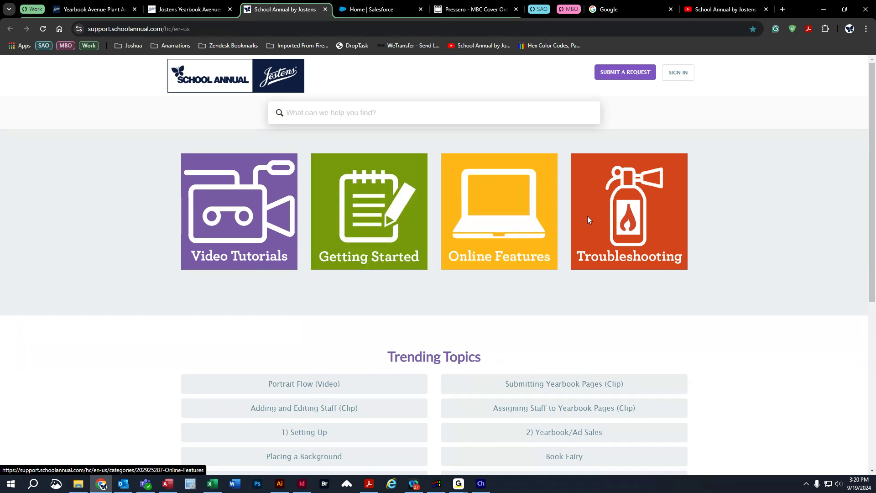
Step: Browse the Online Features help articles and read Portrait Flow Options
click(518, 207)
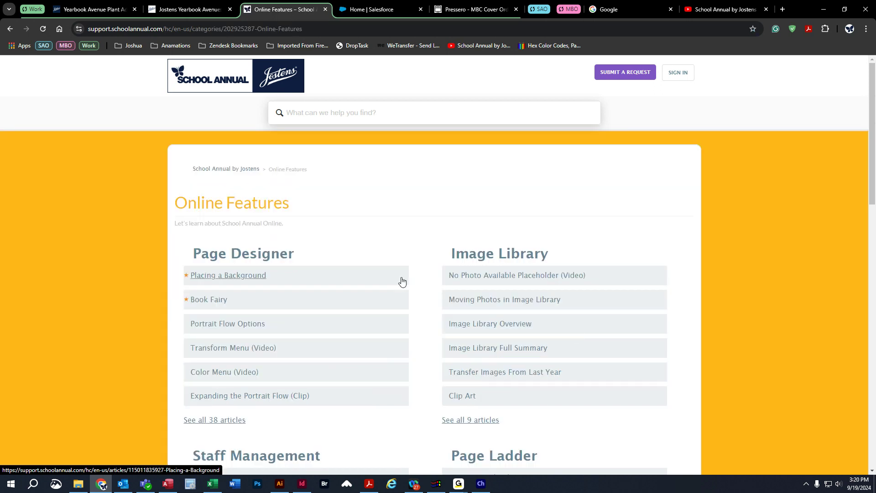
scroll(401, 279, down, 10)
scroll(407, 282, down, 7)
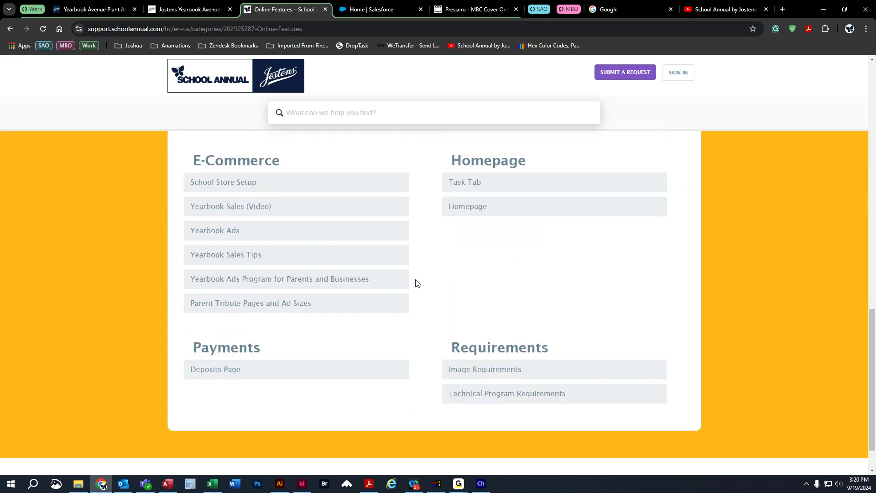
scroll(427, 306, up, 15)
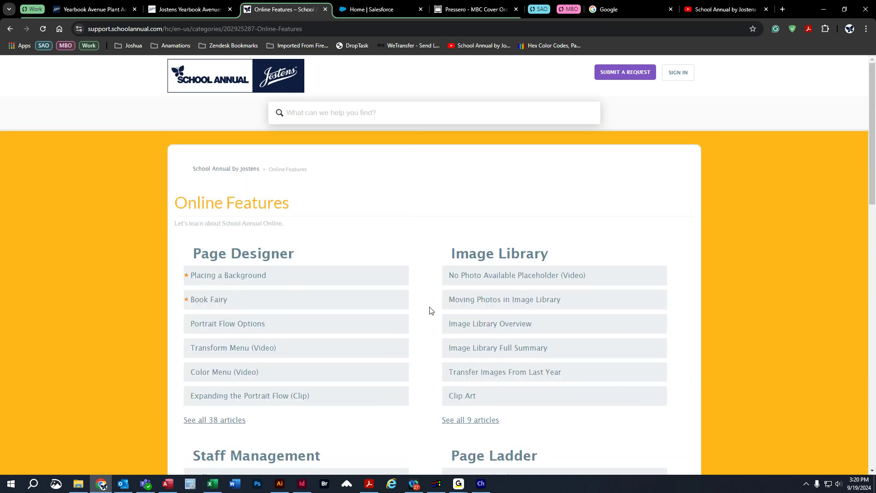
click(221, 326)
scroll(471, 278, down, 4)
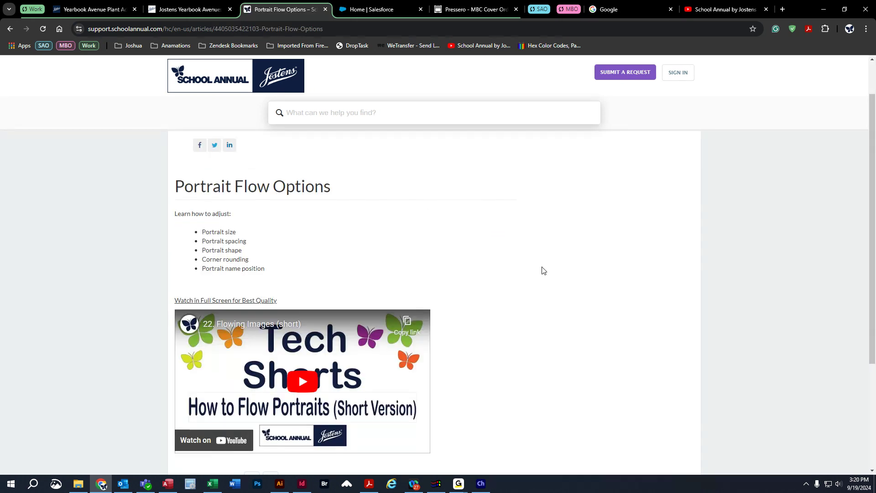
scroll(541, 274, up, 2)
scroll(497, 283, up, 3)
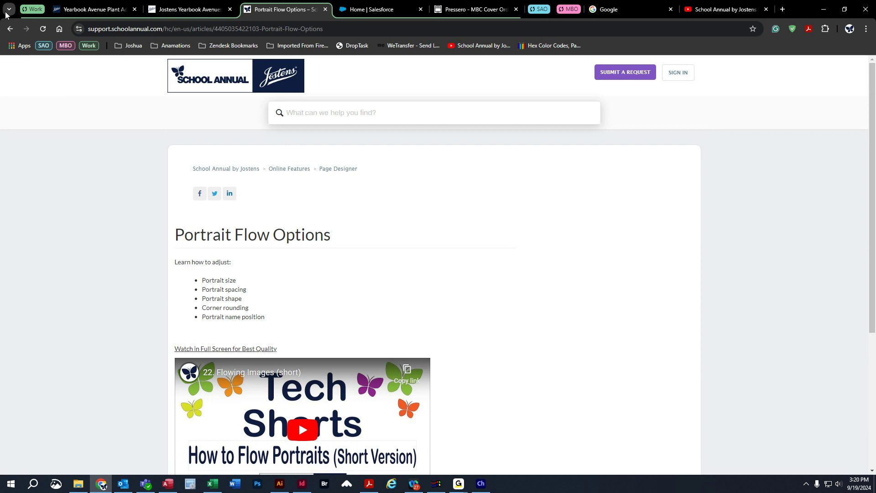
click(9, 28)
Step: Read the No Photo Available Placeholder (Video) article, then close the help tab
click(490, 281)
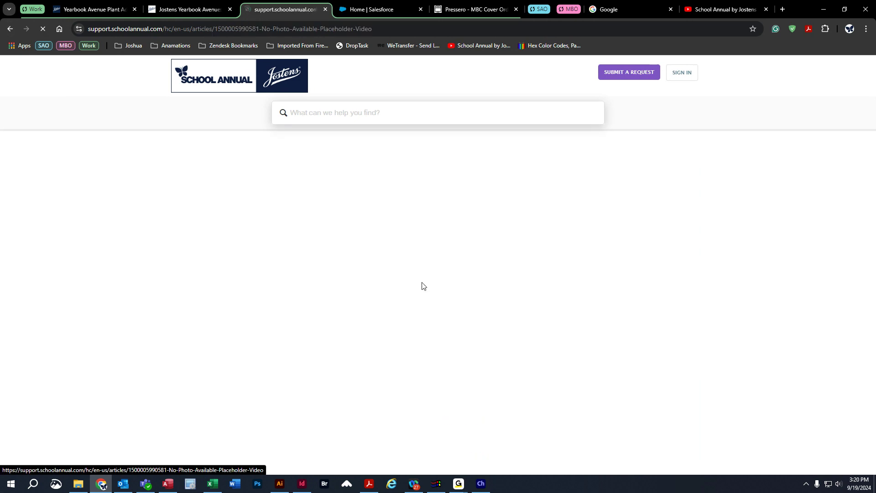
scroll(457, 286, down, 5)
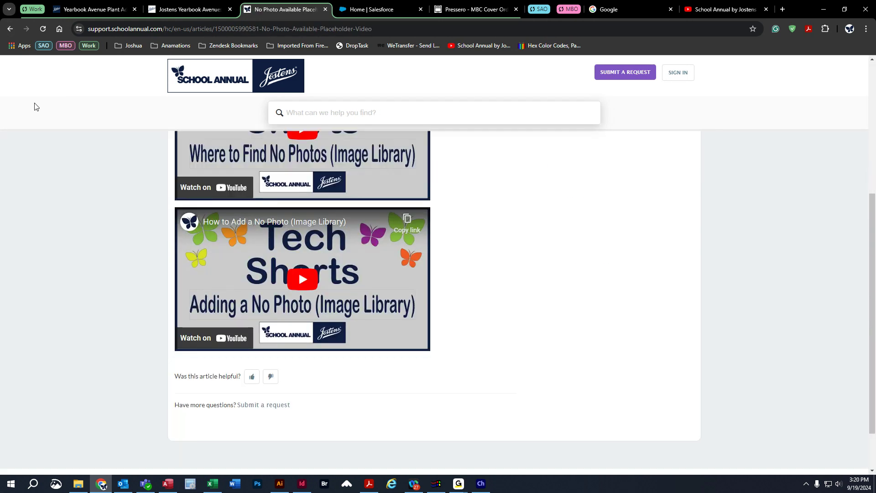
click(10, 28)
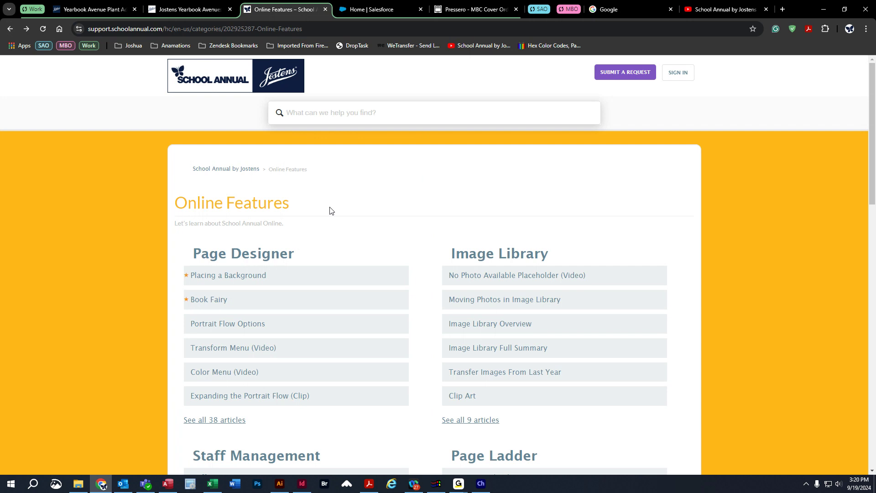
middle_click(264, 6)
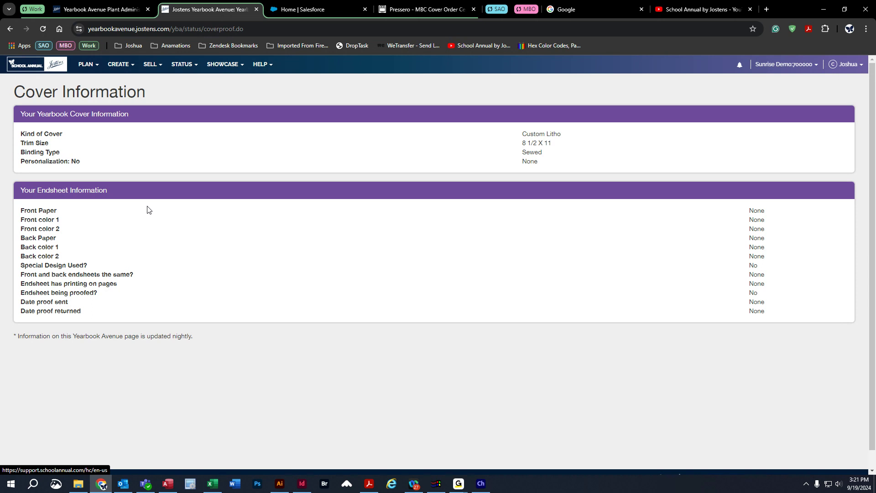
Step: Close the Plant Admin page and reopen it with Ctrl+Shift+T
click(123, 72)
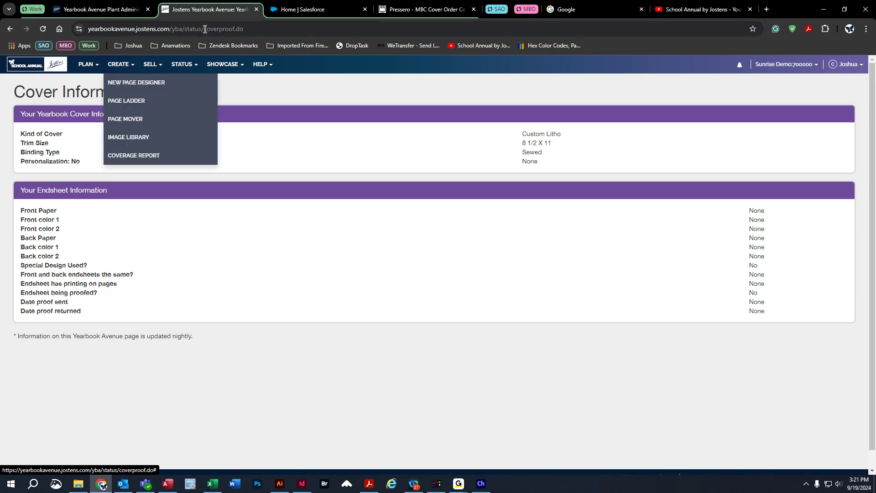
middle_click(109, 11)
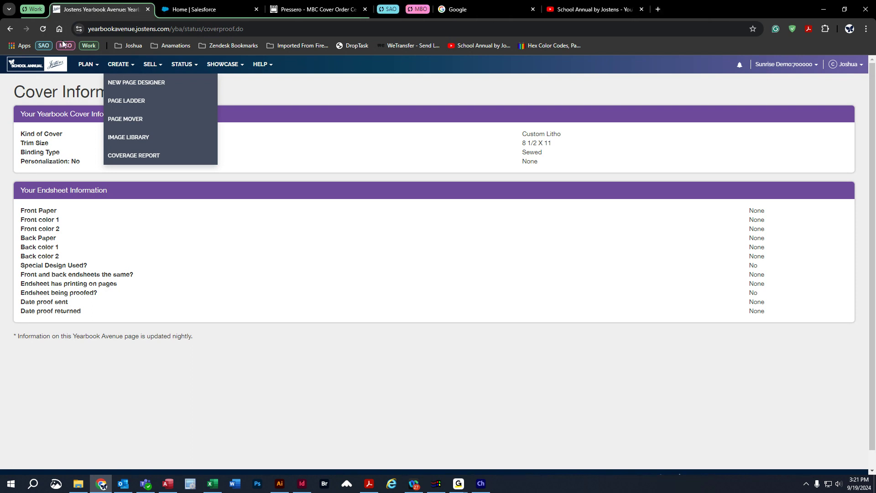
key(ctrl+shift+t)
Step: Adjust the Job Year, log in to the Sunrise Demo yearbook, and open the Image Library
drag(55, 128, 50, 129)
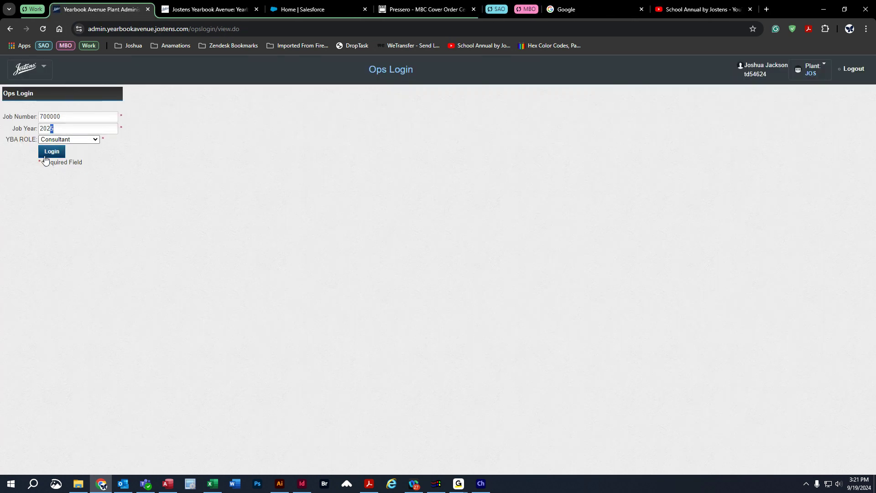
click(51, 151)
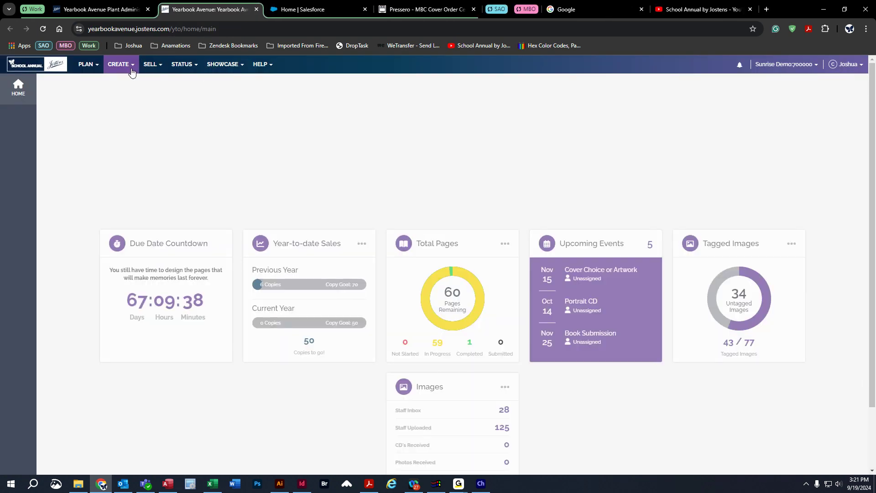
click(118, 65)
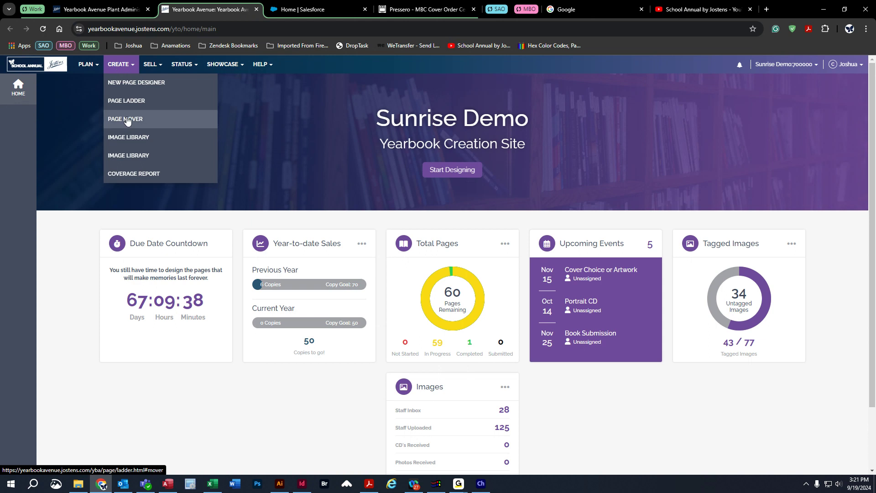
click(130, 138)
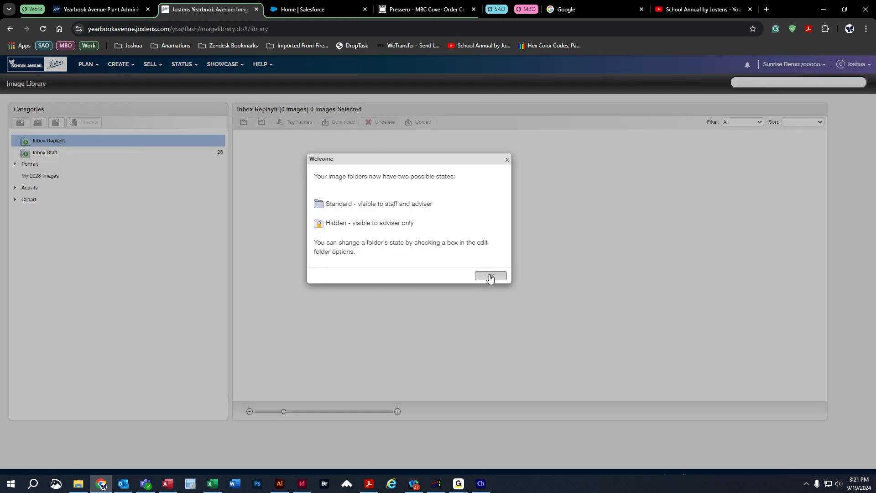
Step: Dismiss the welcome note, open Portrait > Lo (22 images), and toggle them to save for 2025
click(490, 273)
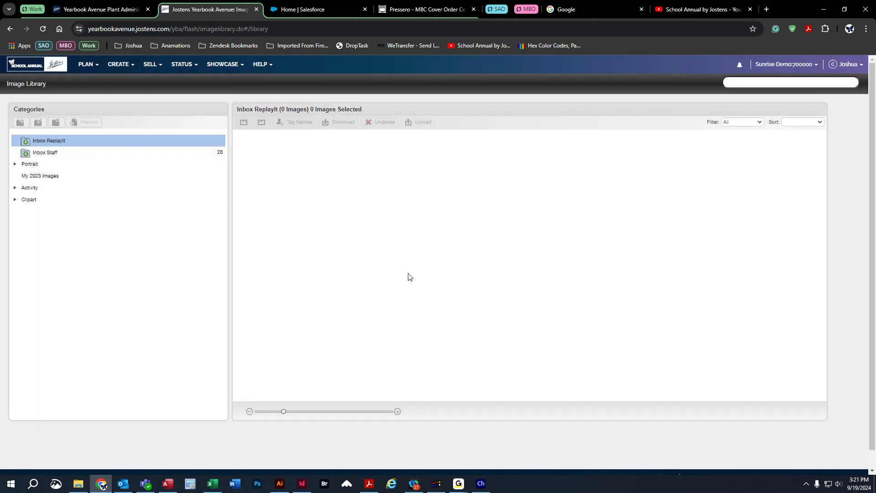
click(14, 168)
click(15, 164)
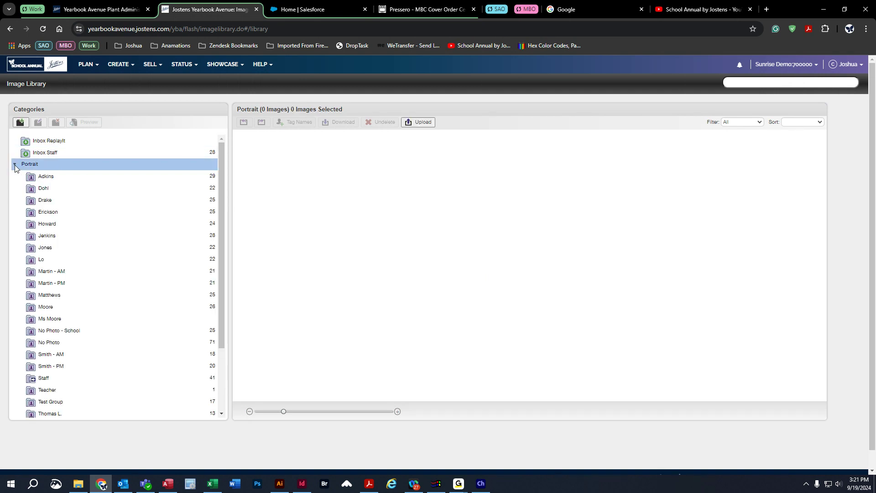
click(83, 256)
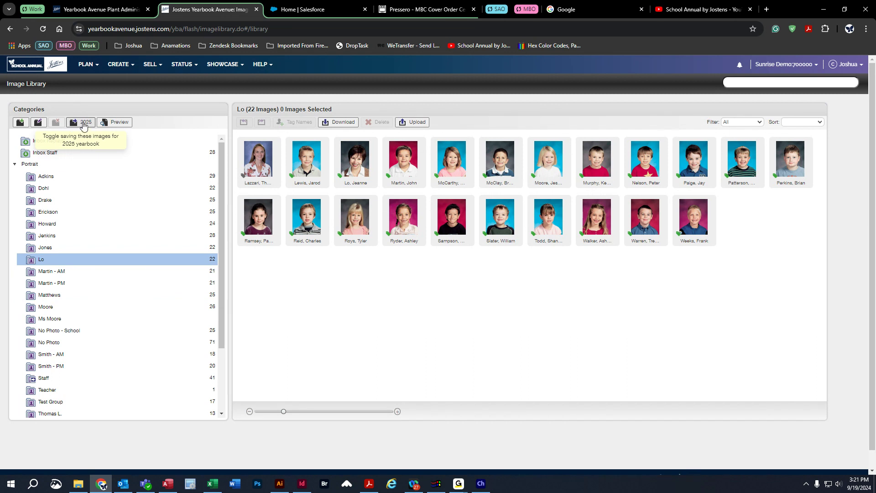
click(84, 126)
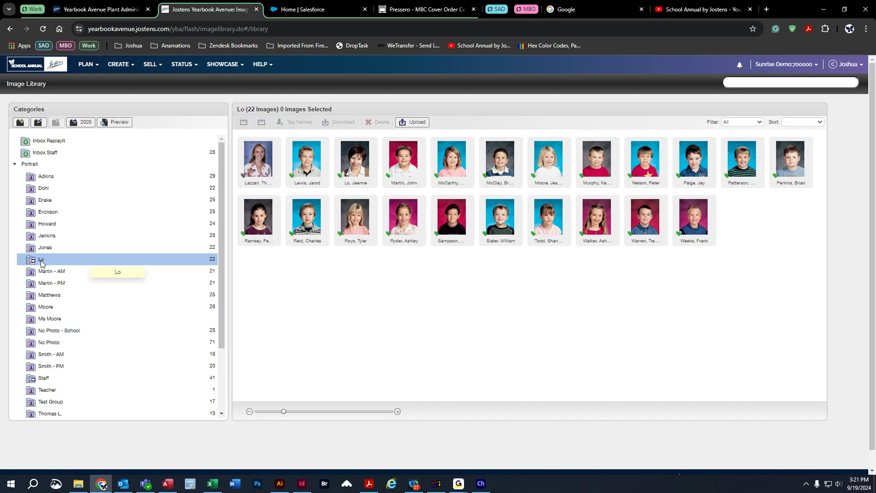
scroll(78, 274, down, 3)
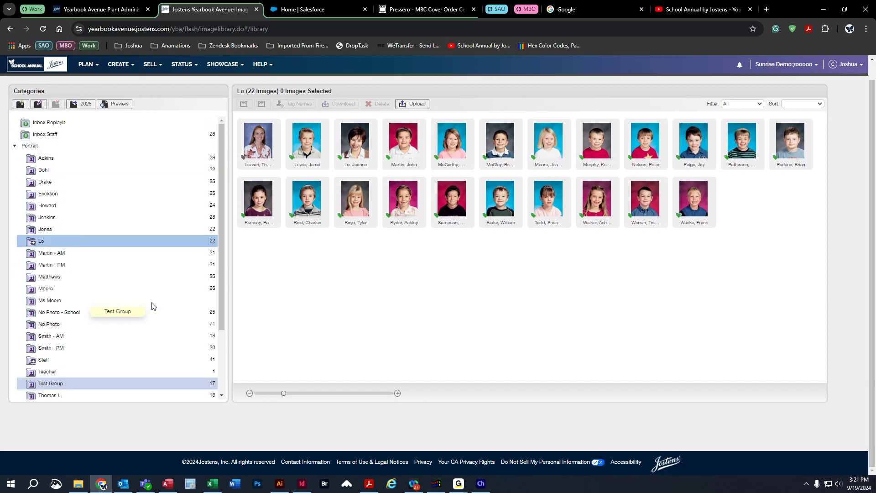
scroll(191, 317, up, 2)
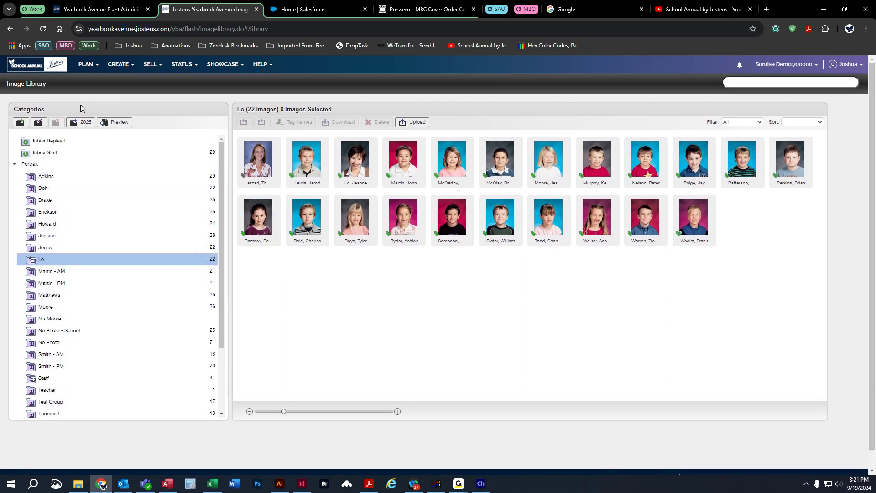
Step: Log back into the yearbook with the corrected job year and reopen the Image Library
middle_click(215, 10)
drag(52, 127, 59, 133)
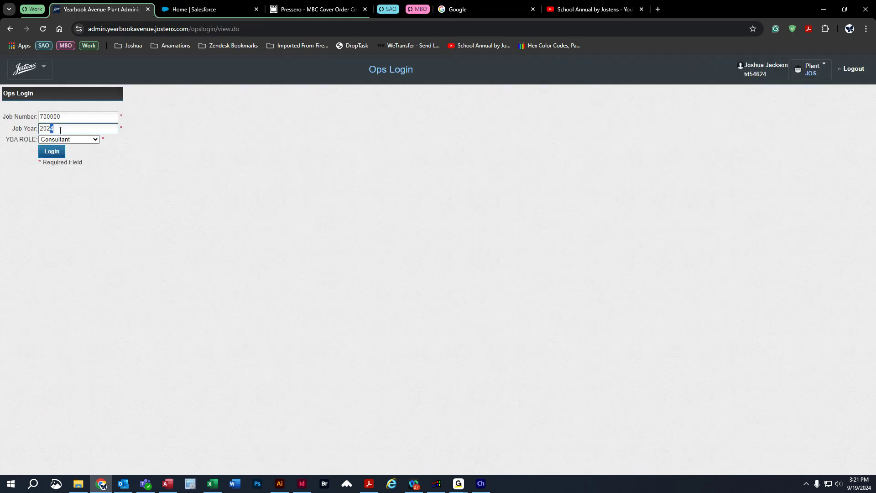
key(Return)
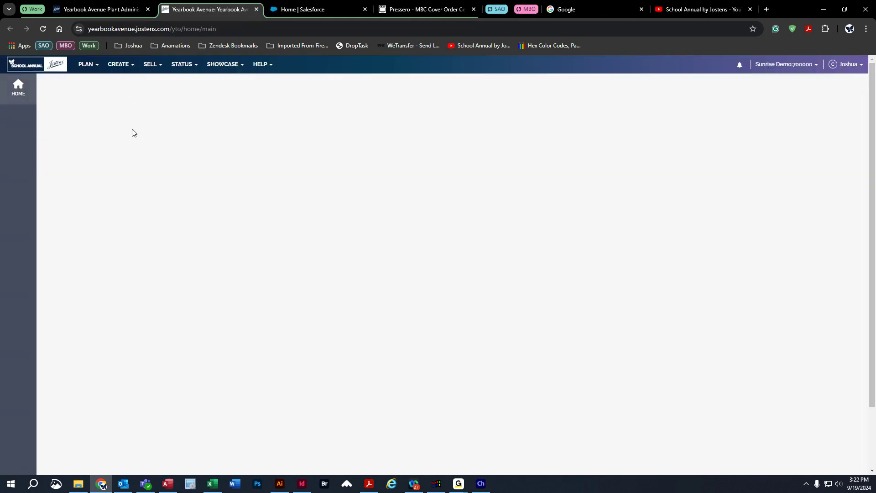
click(115, 66)
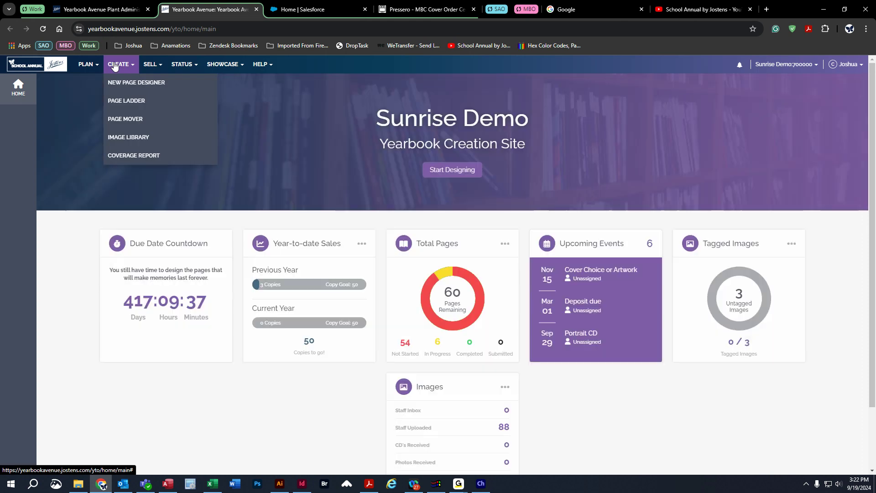
click(129, 139)
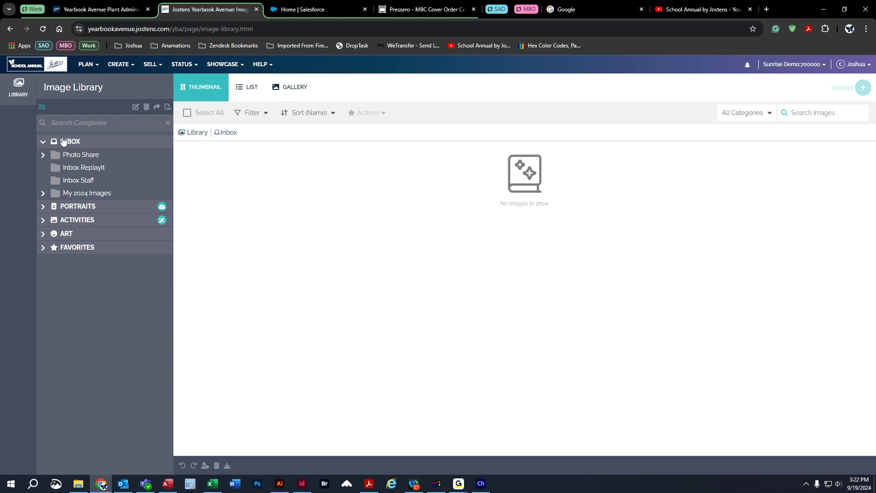
Step: Expand Inbox > My 2024 Images and open the Lo folder
click(43, 142)
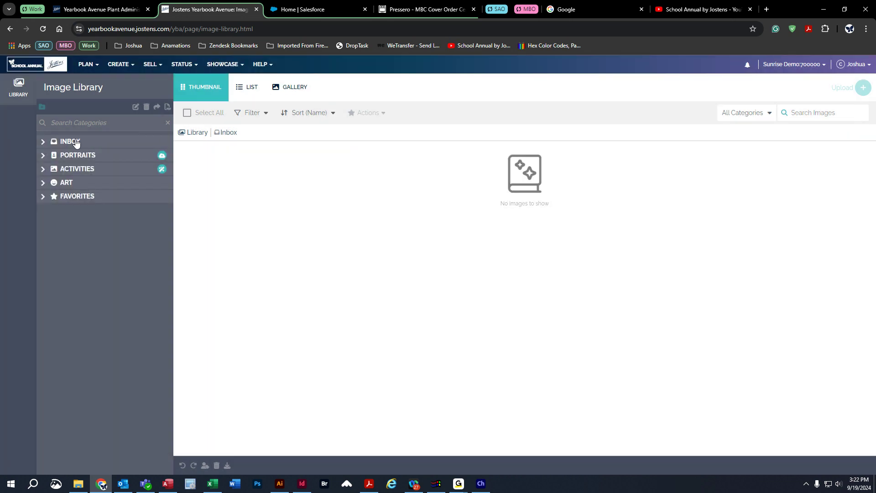
click(43, 144)
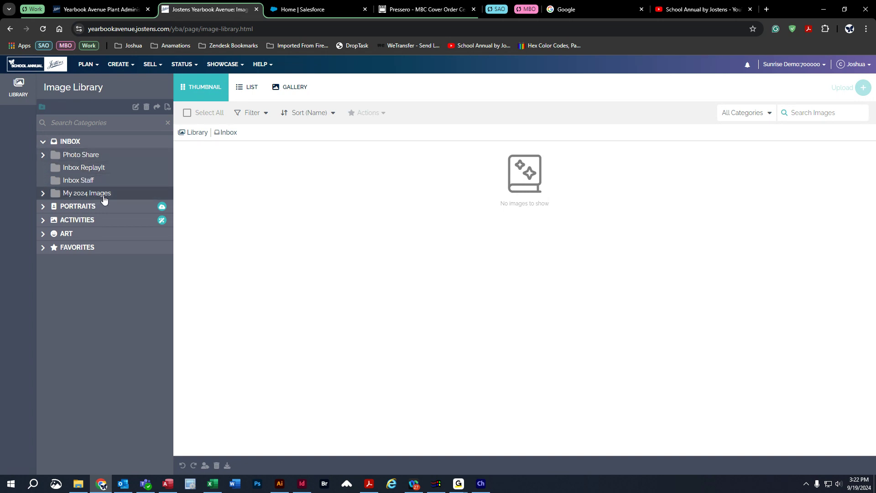
click(43, 196)
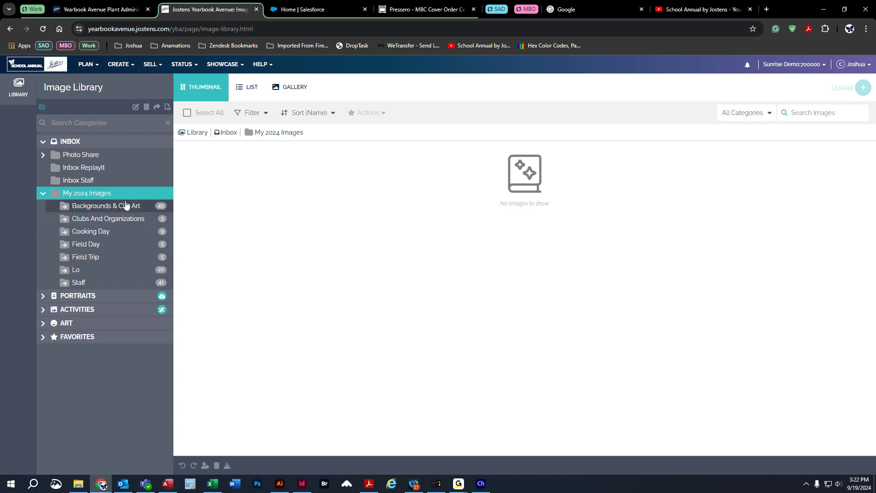
click(97, 270)
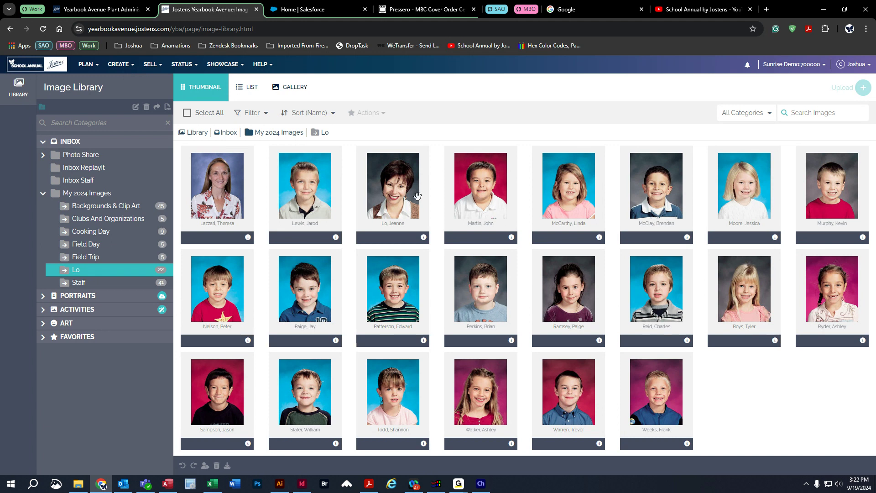
Step: Drag the woman's portrait from Lo onto the Howard-2 folder and confirm Copy
click(395, 180)
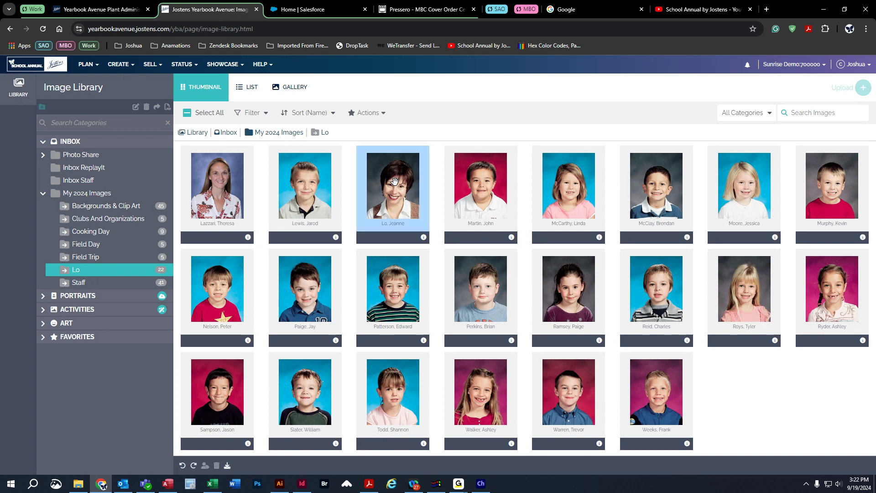
click(41, 298)
click(78, 272)
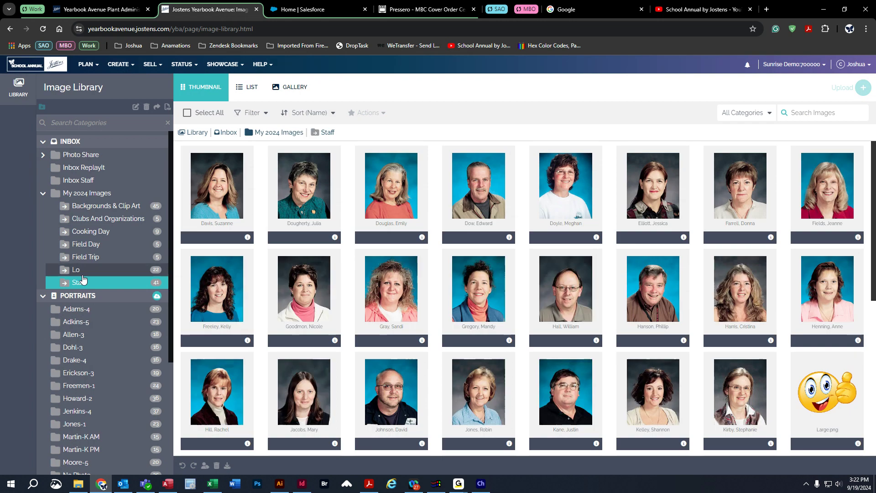
scroll(121, 312, down, 4)
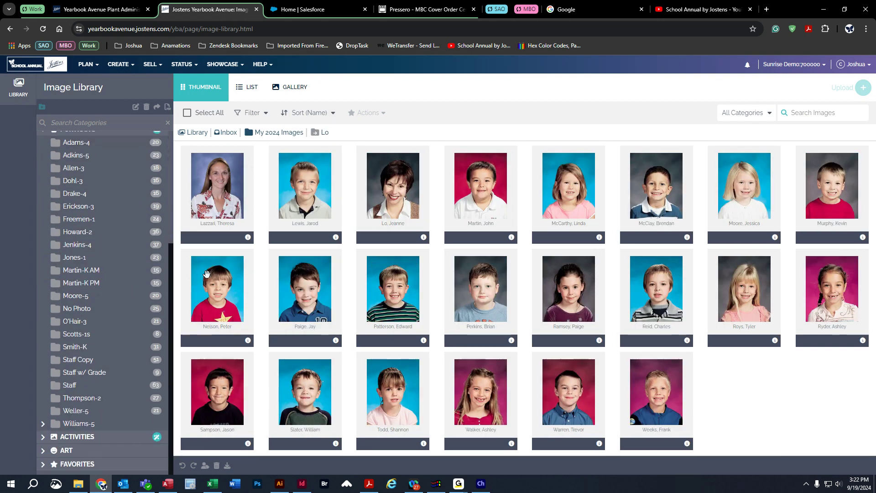
click(391, 183)
drag(392, 183, 97, 231)
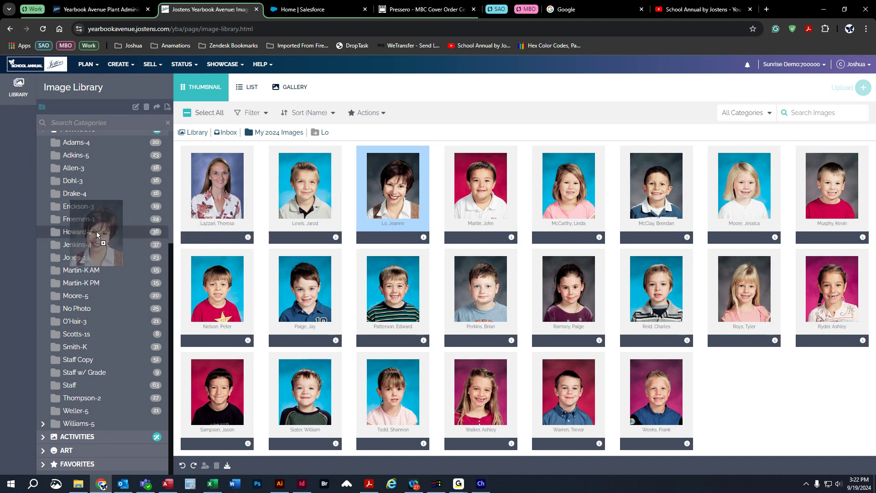
drag(97, 231, 97, 232)
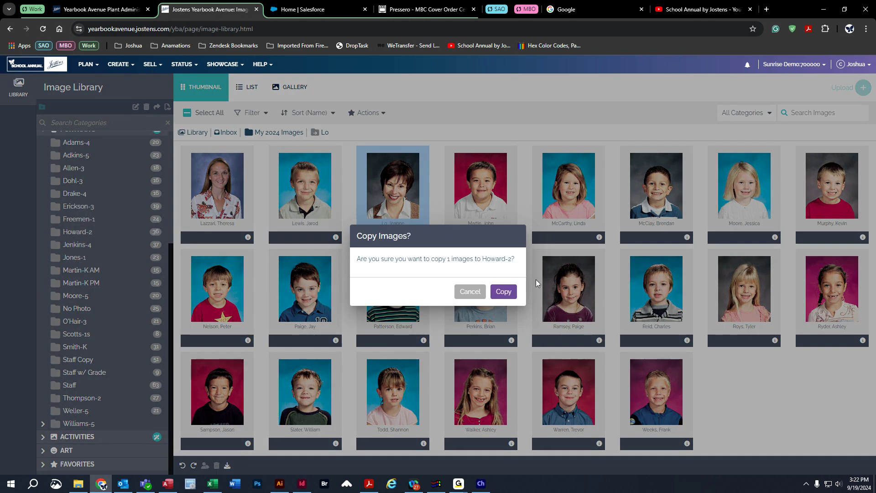
click(504, 292)
Step: Open Howard-2 and locate the newly copied portrait among its 37 images
click(104, 237)
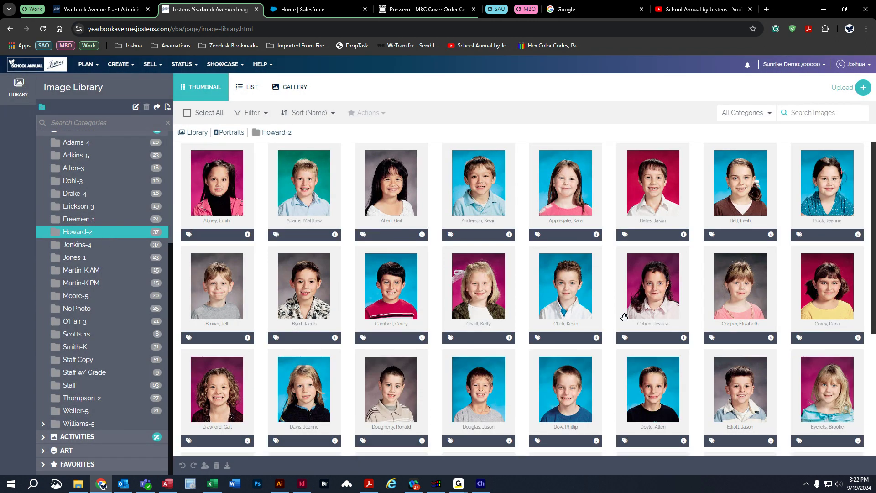
scroll(624, 316, down, 5)
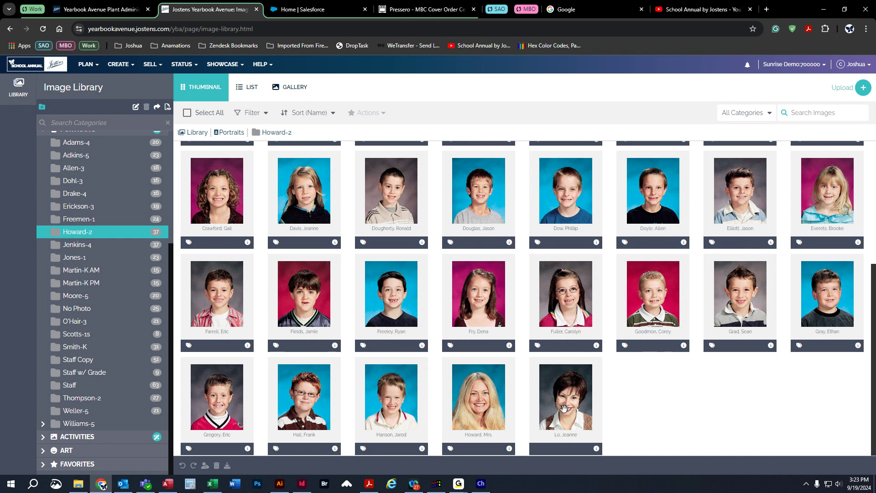
click(565, 409)
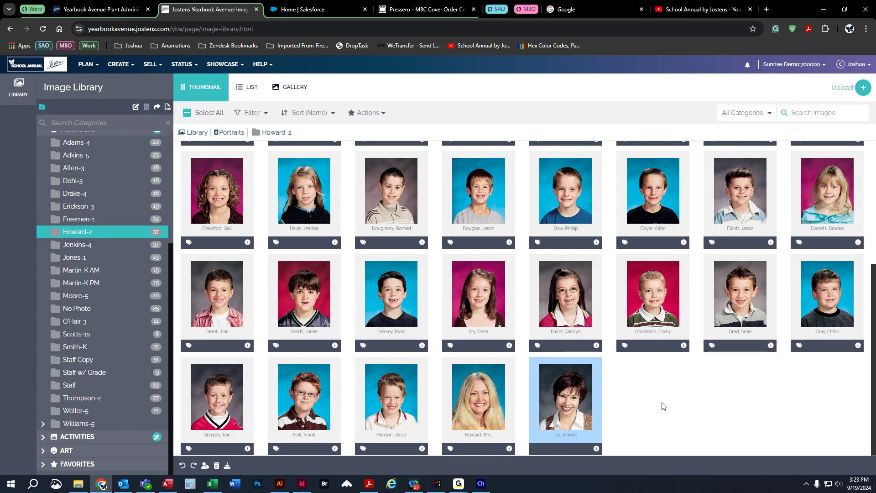
click(87, 67)
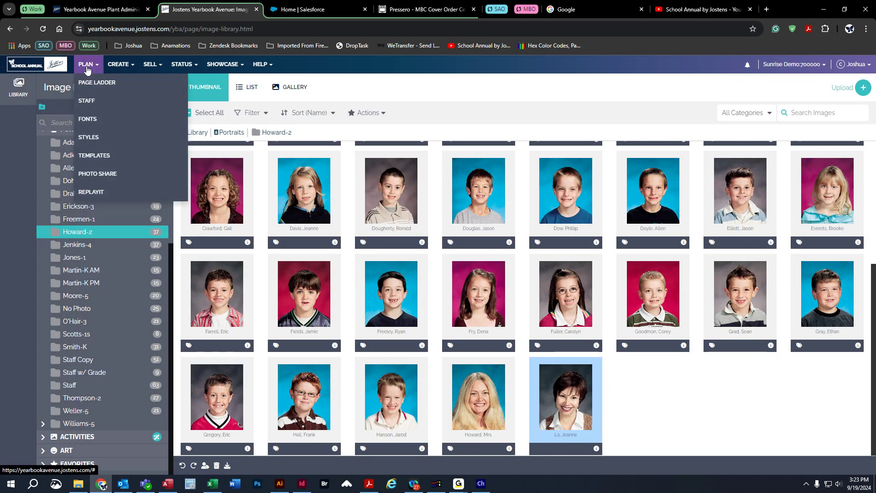
Step: Deactivate AYT Abyss on the Fonts page and preview AYT Abigail, Foundation Roman and FoundationSans
click(90, 119)
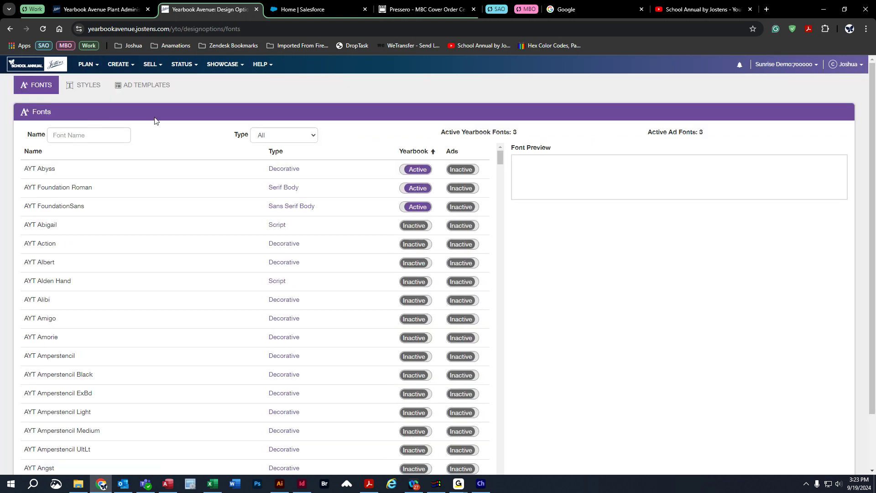
click(417, 170)
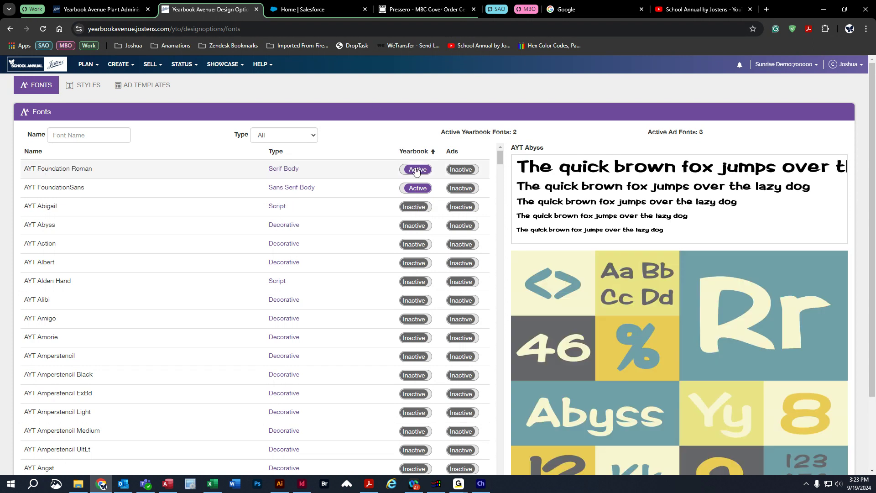
click(135, 215)
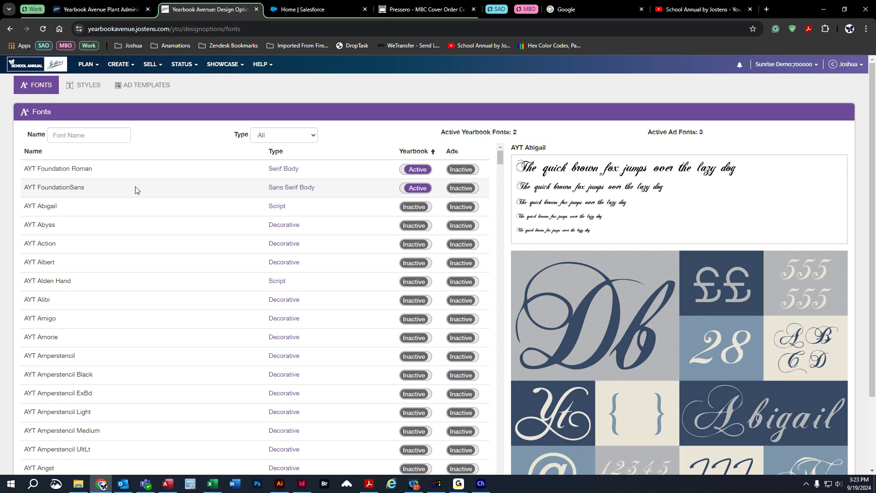
click(101, 174)
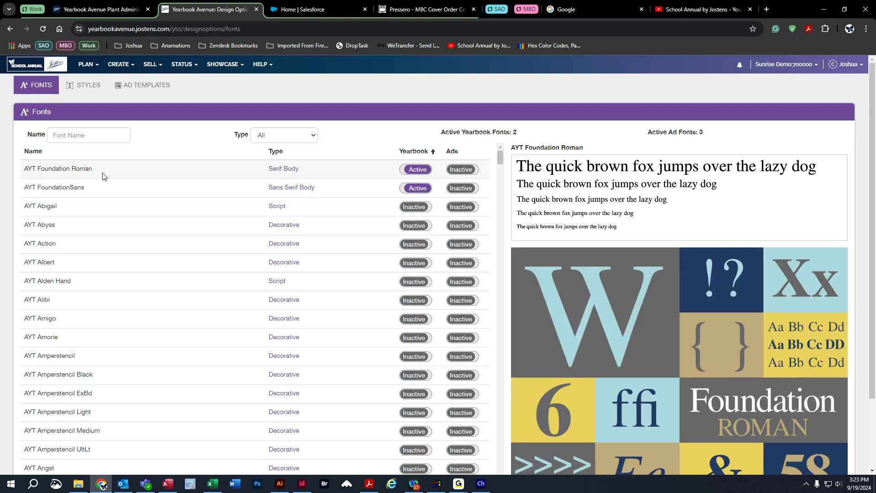
click(120, 193)
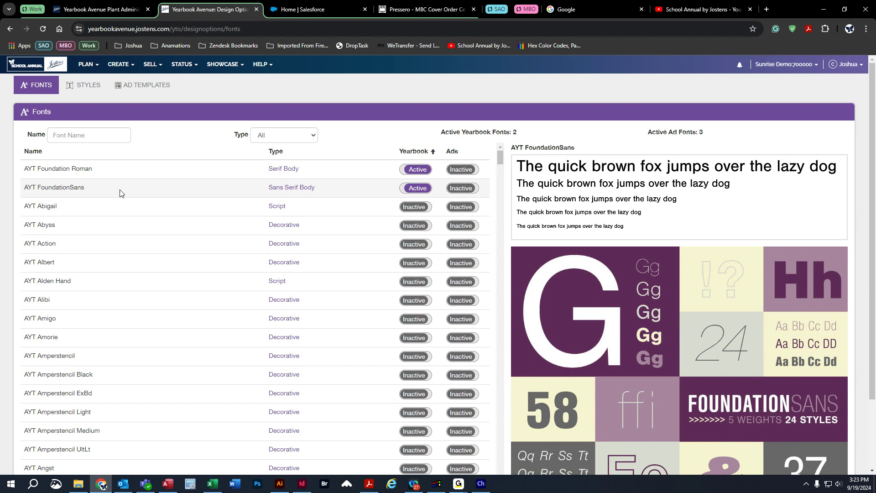
Step: Review the text styles on the STYLES tab, then open a page in the New Page Designer
click(78, 91)
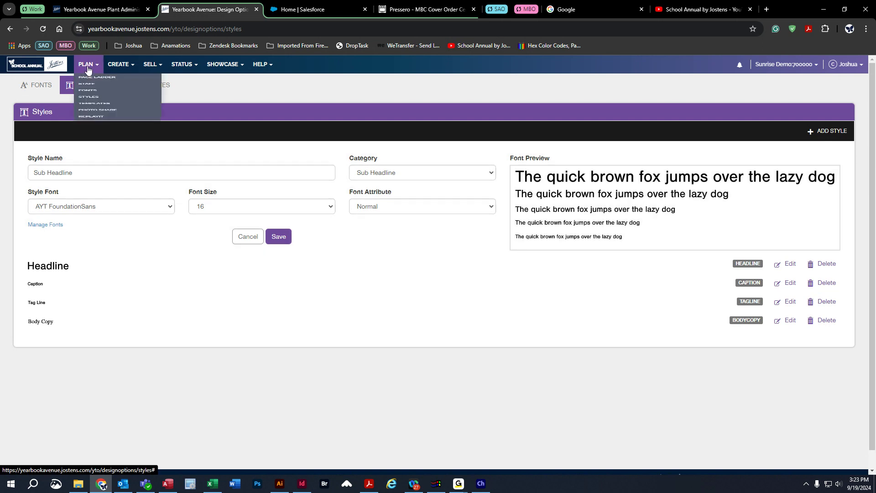
click(129, 82)
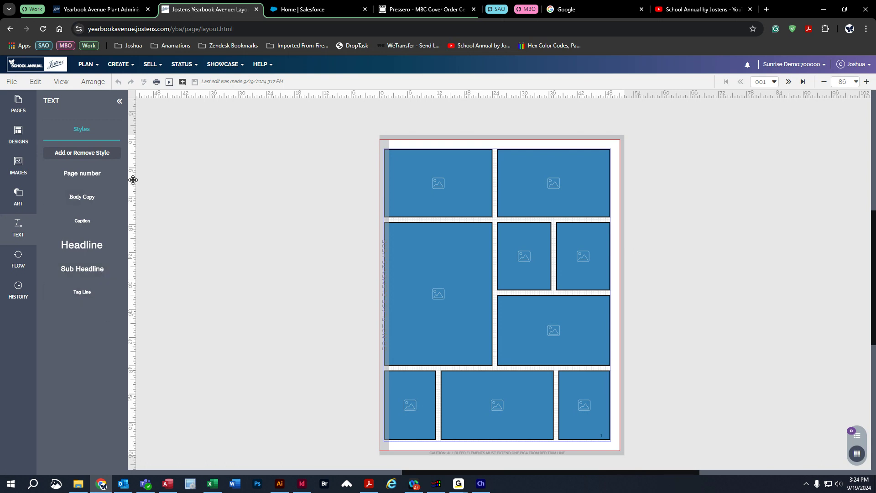
Step: Place a Body Copy text box on page 001, delete it, and close the Text panel
drag(80, 199, 427, 184)
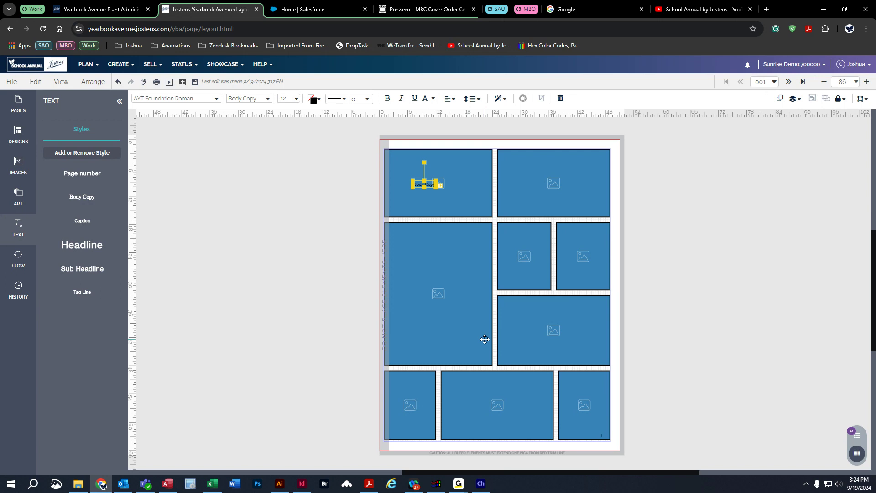
key(Delete)
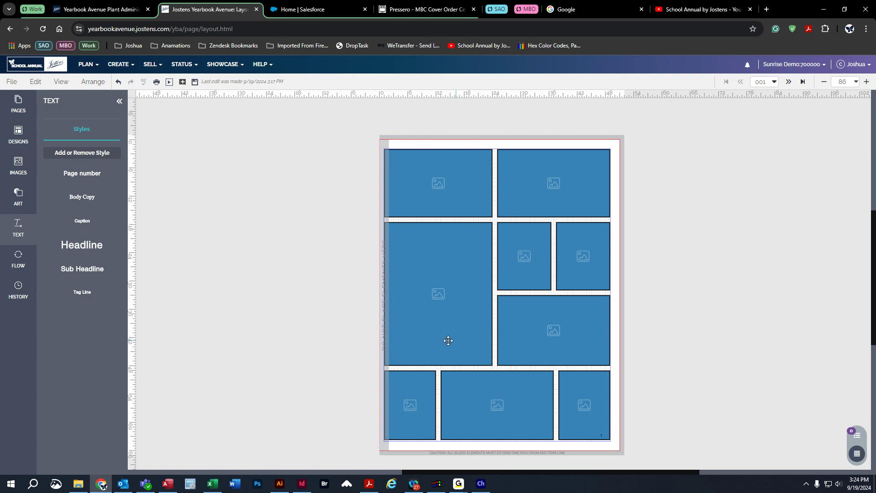
click(19, 224)
Step: Open the yearbook Fonts settings, preview AYT Abigail and AYT Abyss, then activate and deactivate AYT Abyss
click(87, 64)
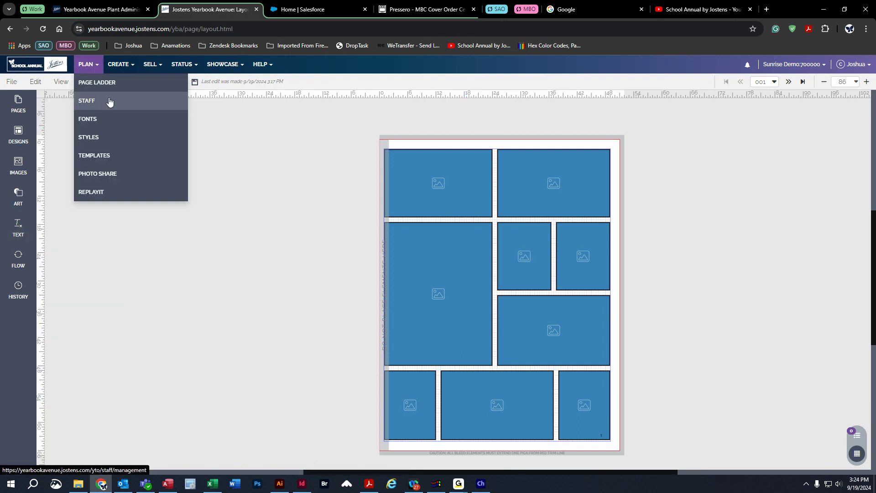
click(103, 118)
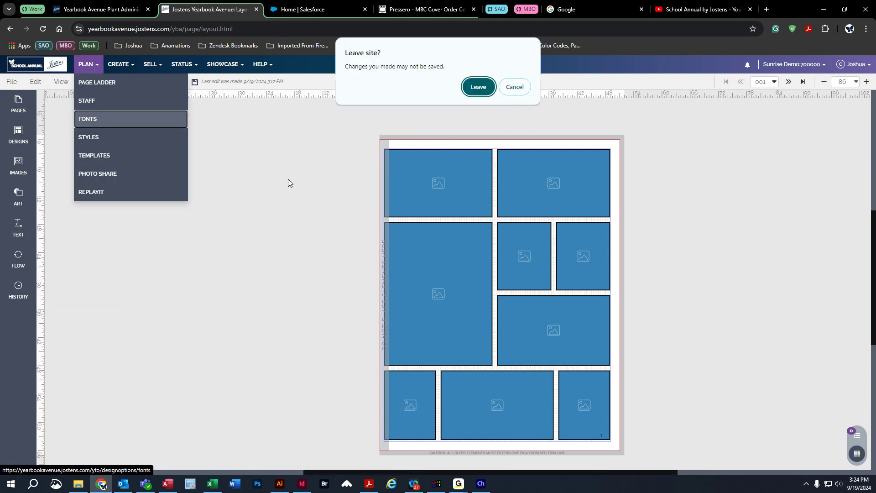
click(477, 86)
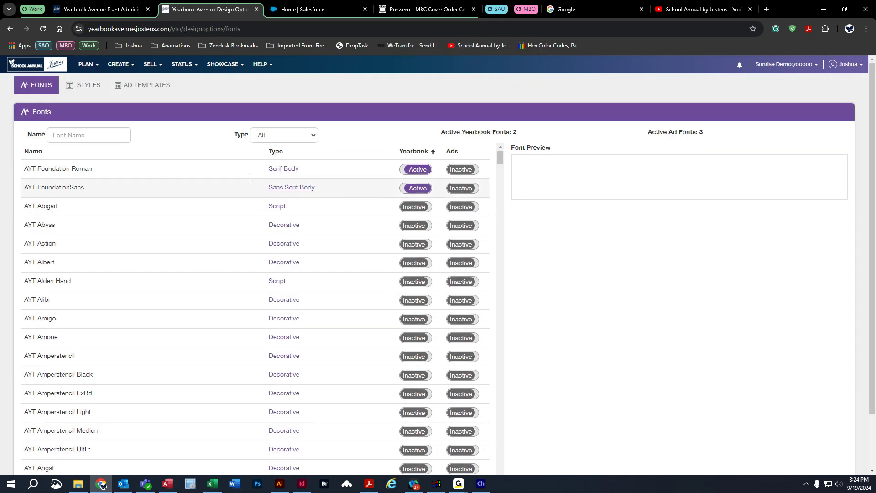
click(167, 210)
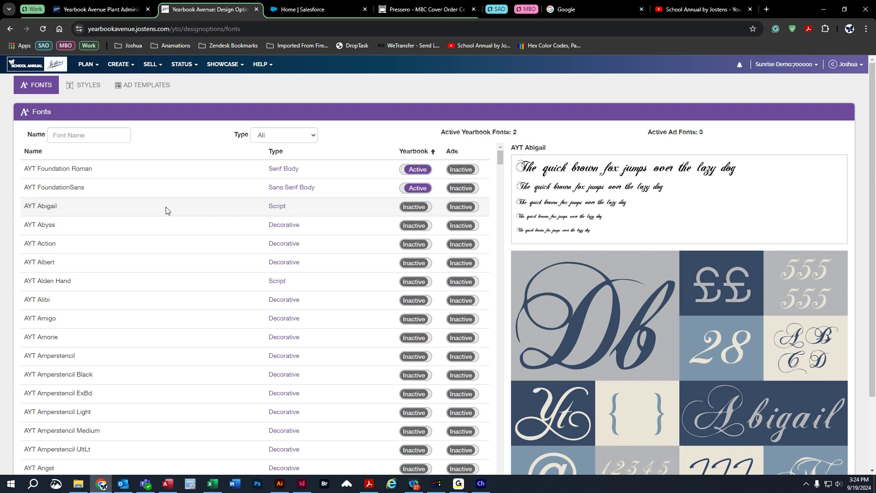
click(63, 229)
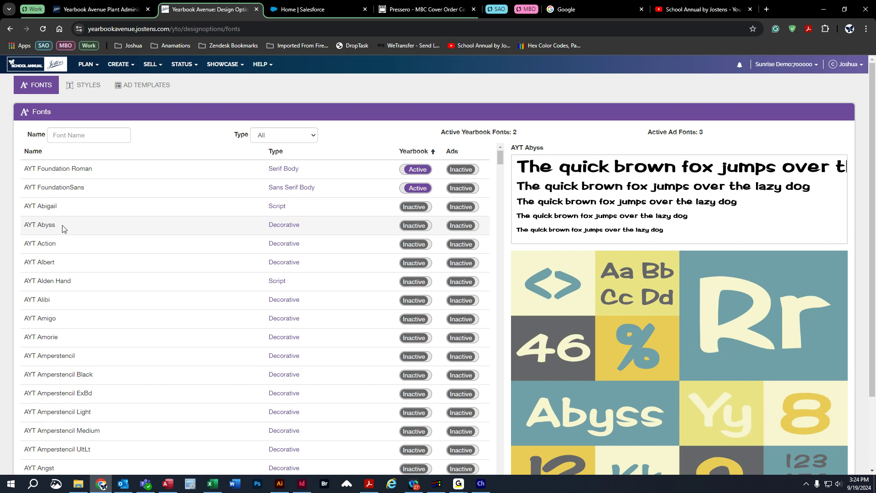
click(411, 226)
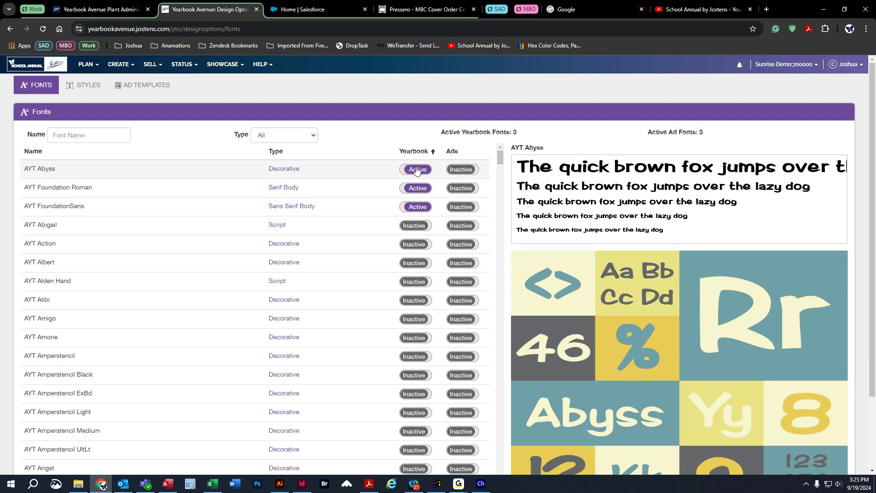
click(416, 170)
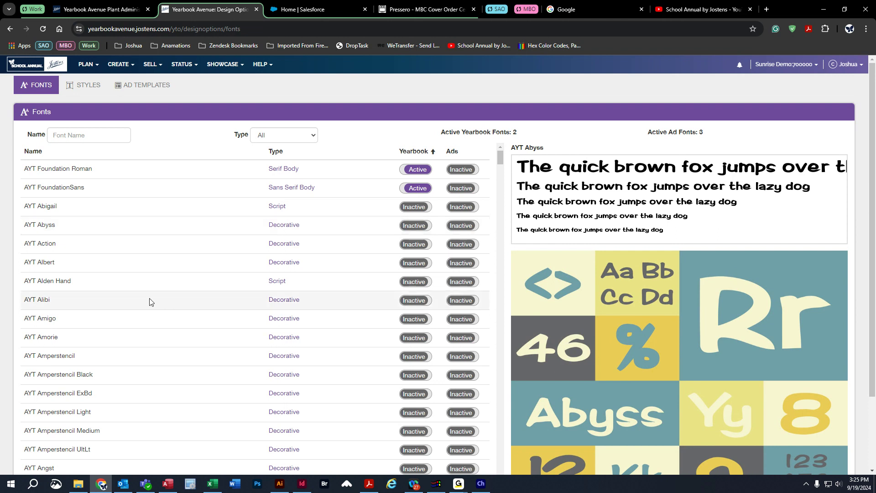
Step: Activate FoundationSans OutEx, LtExt, Lt Cd and Light for the yearbook
scroll(97, 355, down, 15)
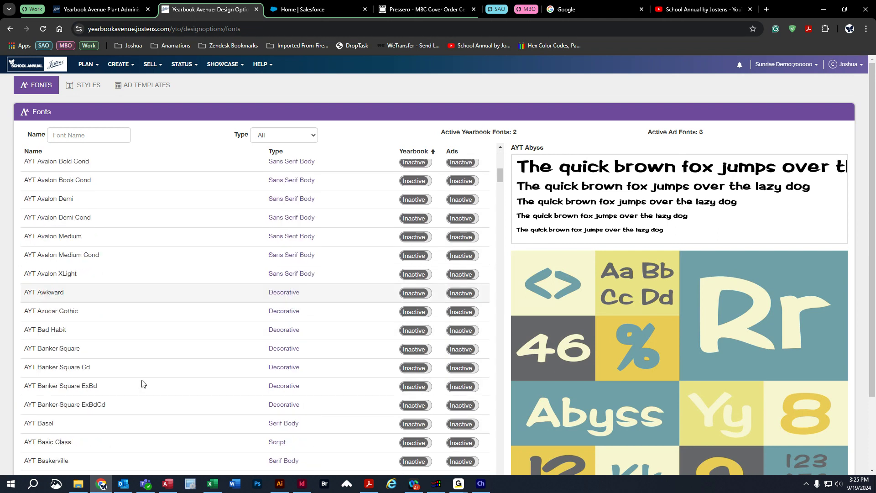
scroll(143, 383, down, 15)
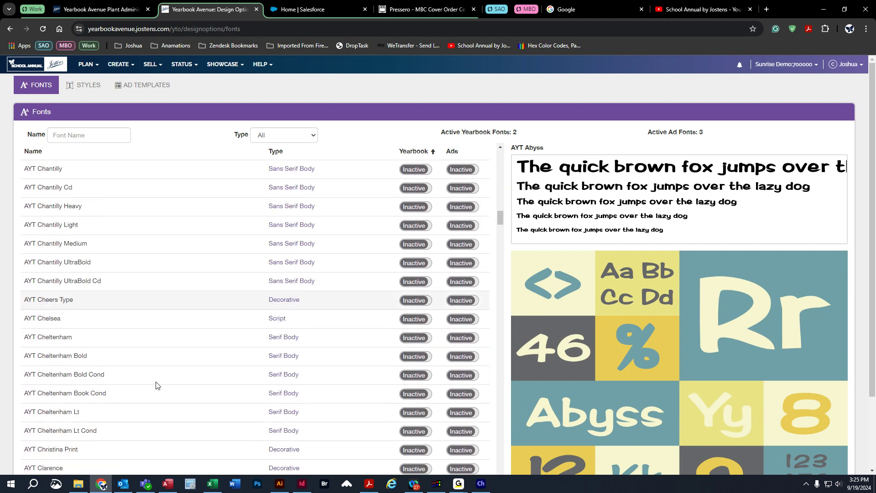
scroll(191, 393, down, 15)
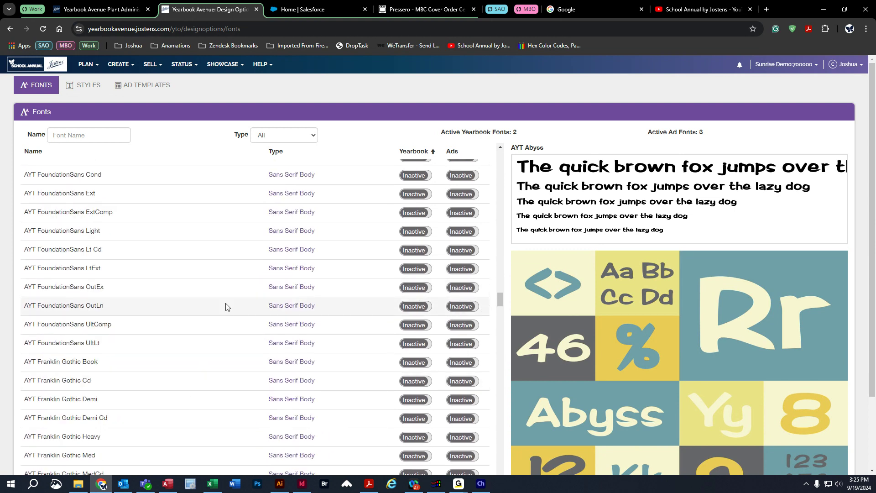
click(169, 286)
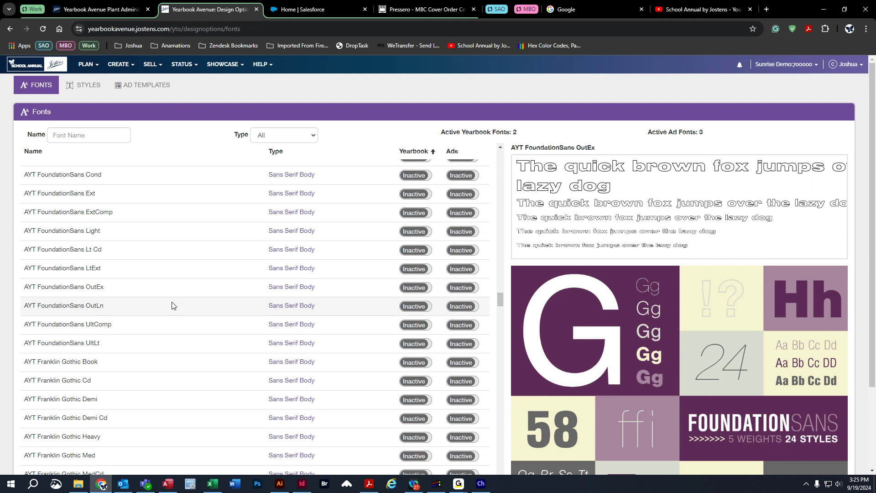
click(172, 304)
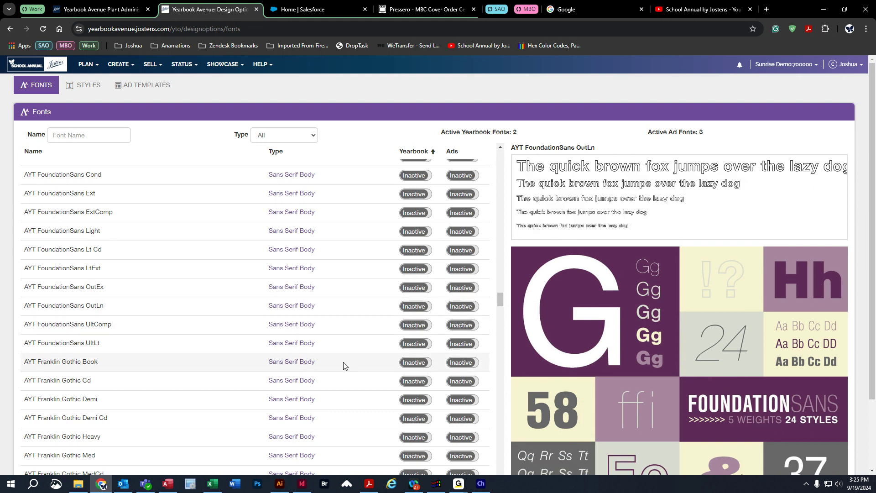
click(169, 296)
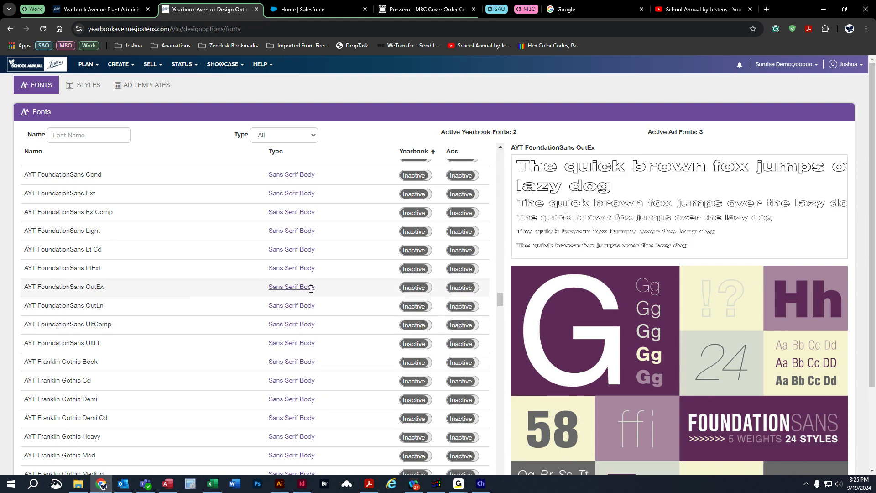
click(415, 288)
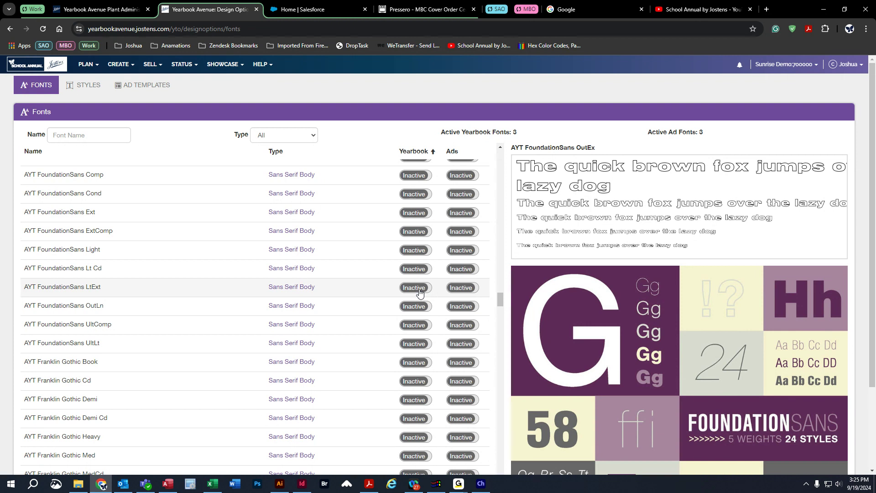
click(416, 288)
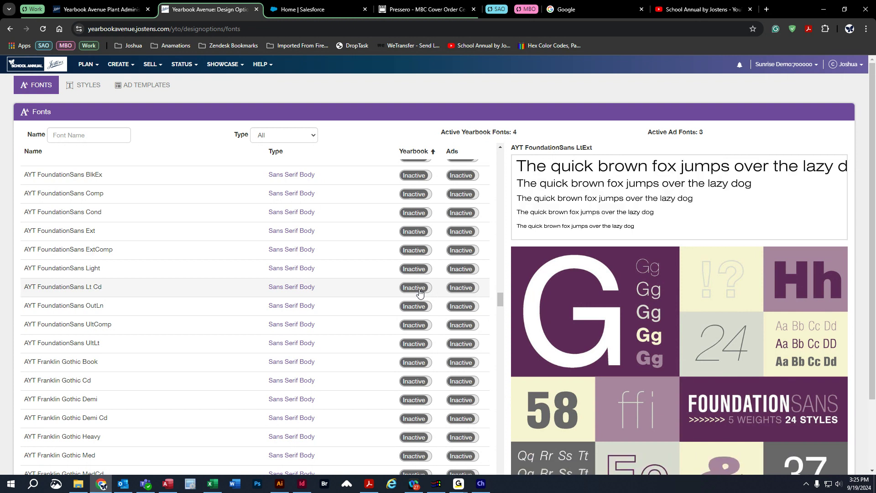
click(415, 288)
click(415, 288)
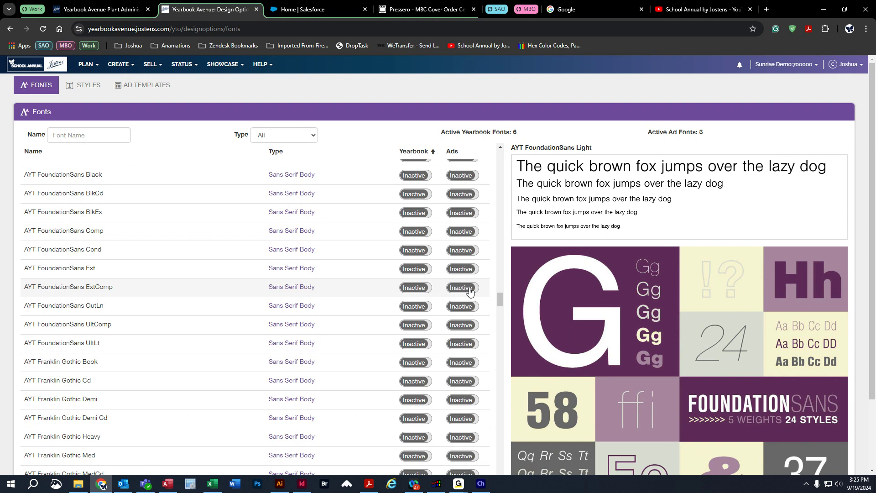
Step: Preview Foundation Roman and the newly active FoundationSans Light, Lt Cd, LtExt and OutEx fonts
drag(499, 302, 501, 153)
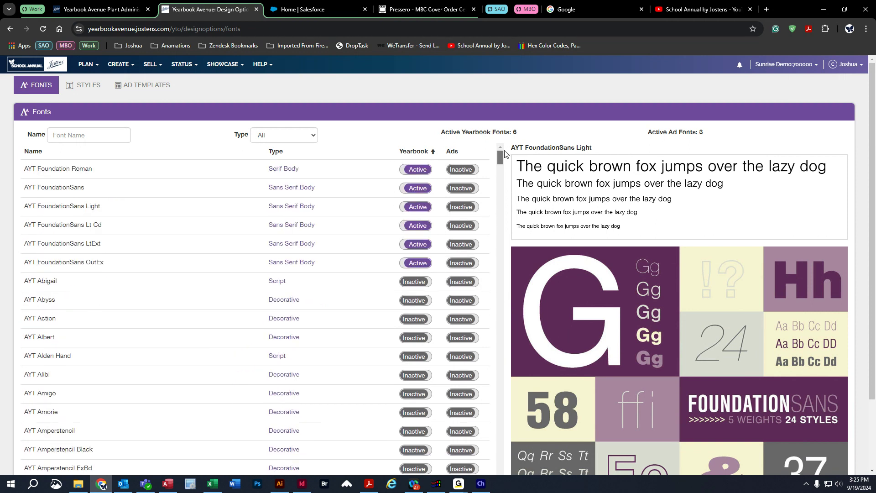
click(344, 177)
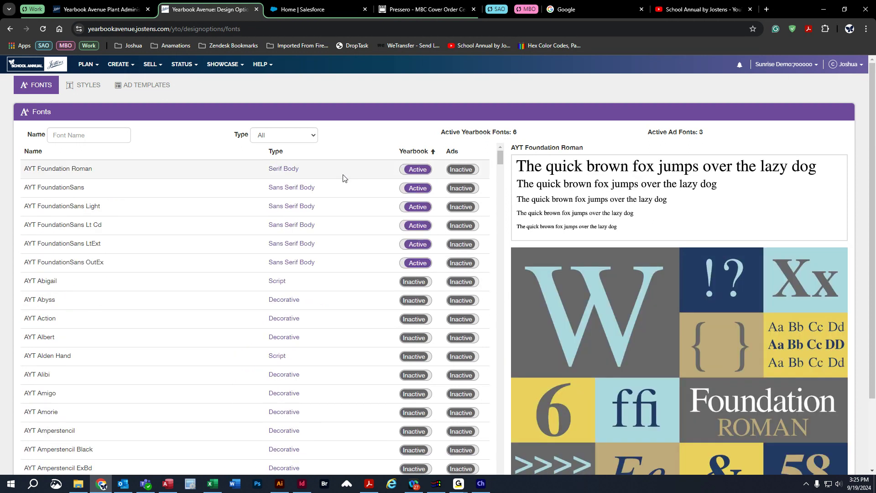
click(342, 214)
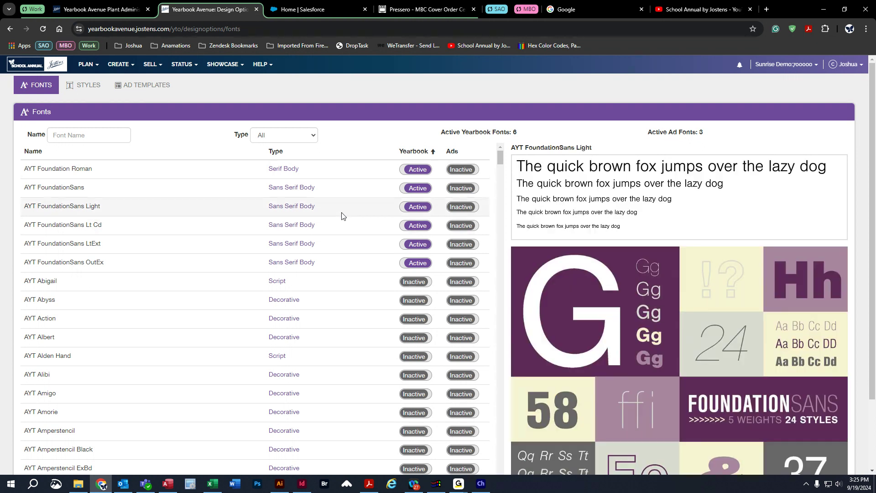
click(365, 234)
click(364, 243)
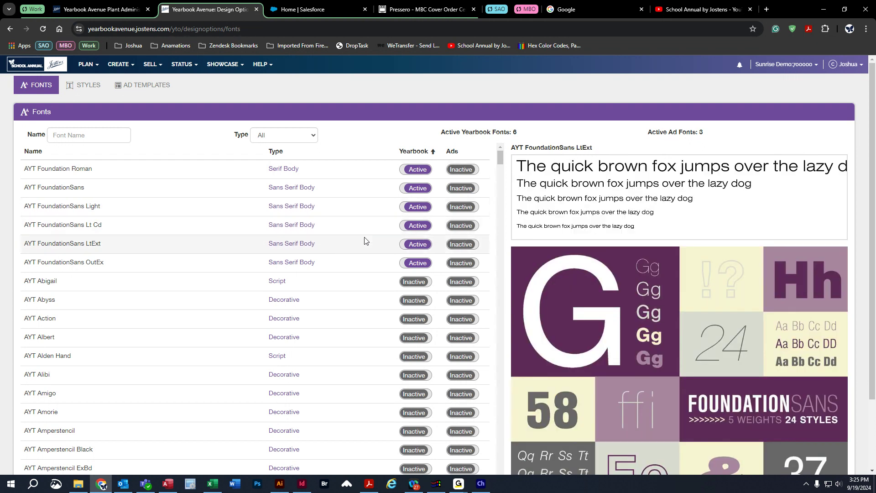
click(370, 271)
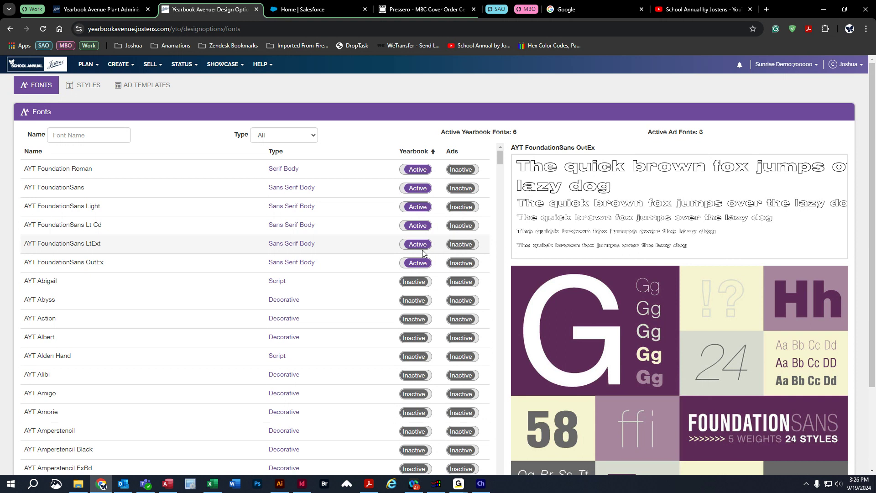
Step: Deactivate FoundationSans Light, Lt Cd, LtExt and OutEx, then show the text Styles list
click(411, 210)
click(411, 209)
click(411, 211)
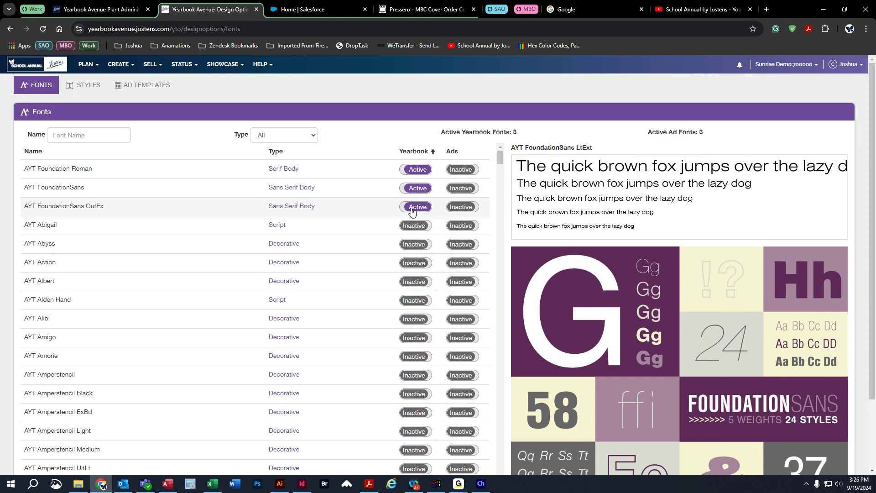
click(412, 211)
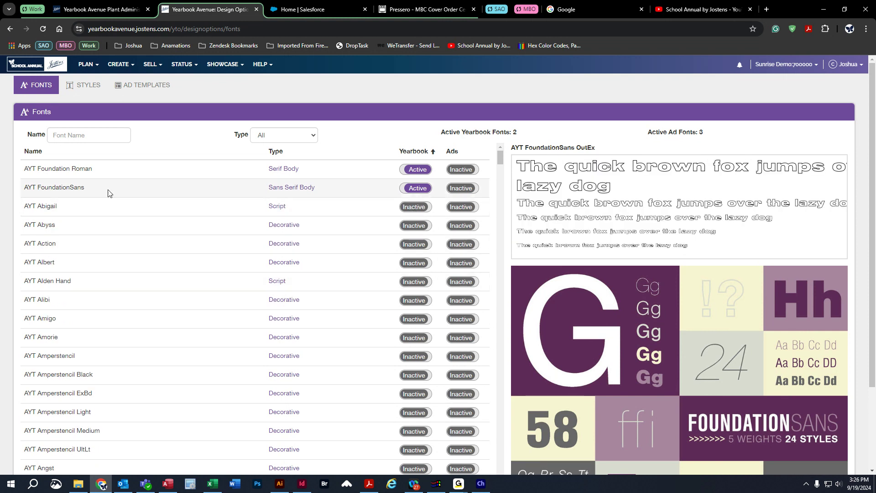
click(79, 88)
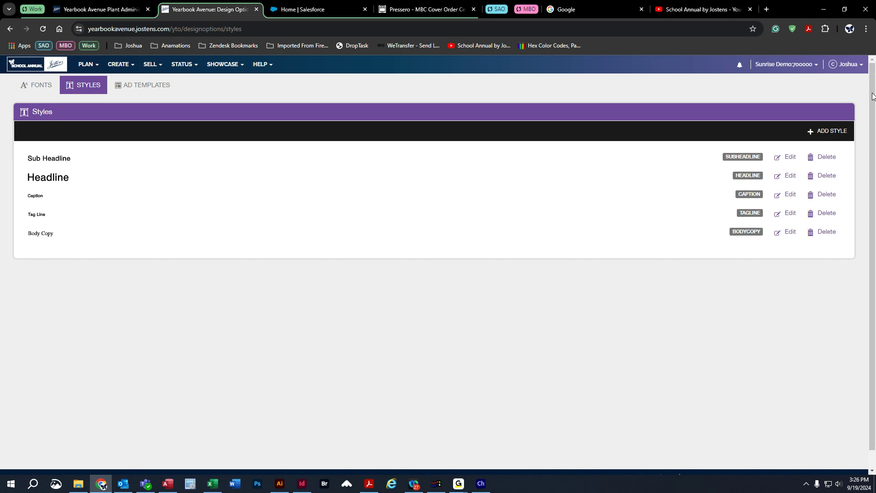
Step: Create and save a 'Teacher Name' style using AYT Foundation Roman, size 20, Headline category
click(825, 133)
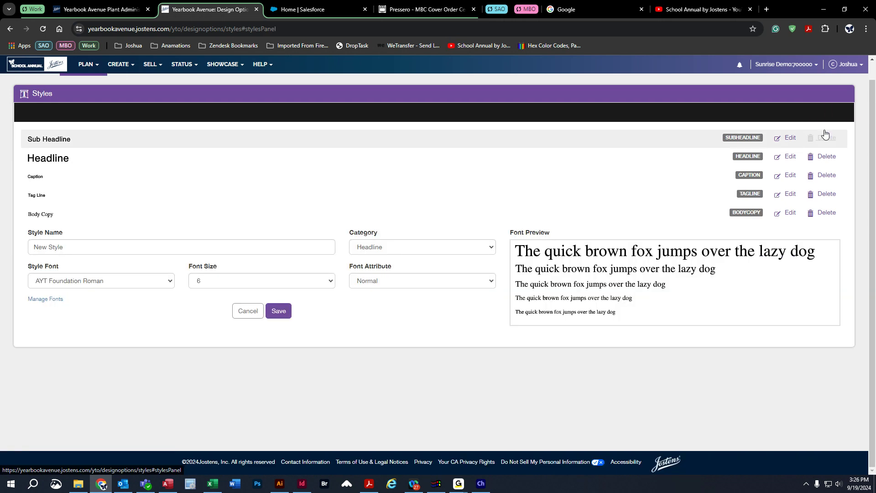
click(67, 247)
text(Teacher Name)
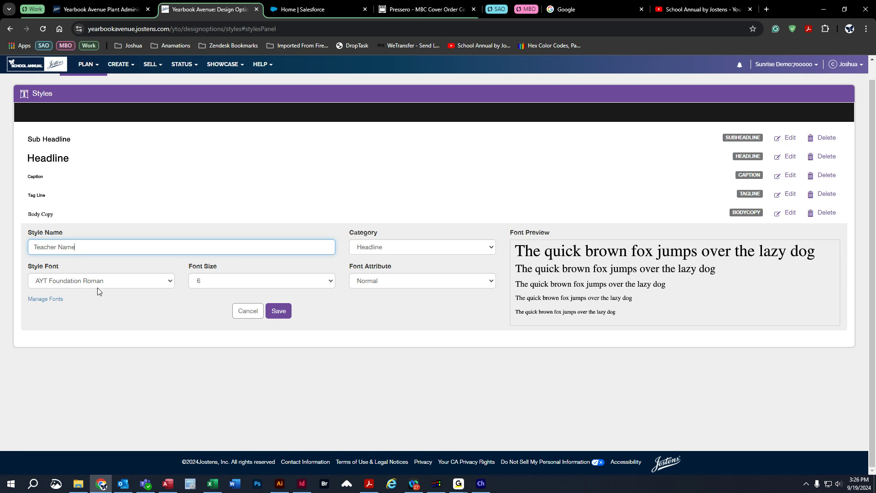
click(60, 279)
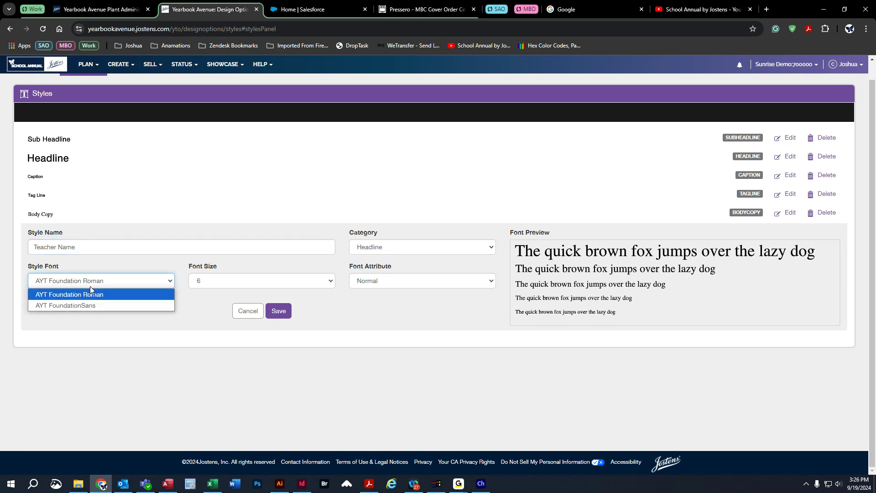
click(106, 294)
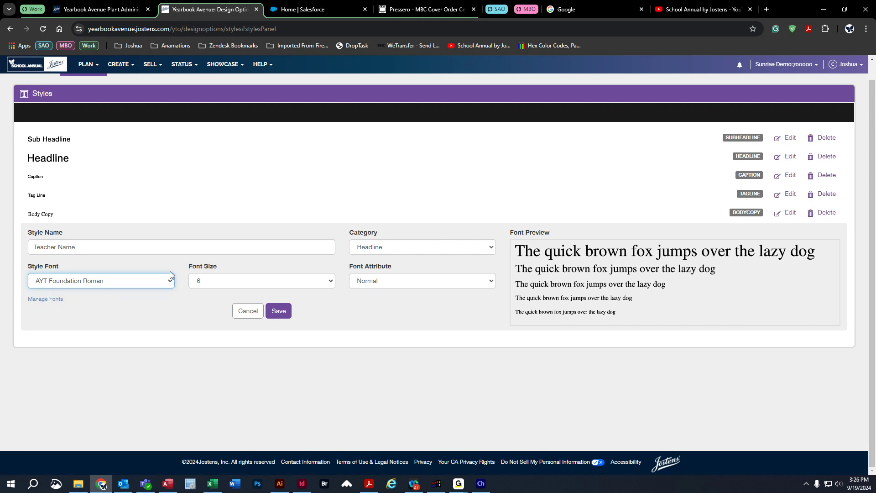
click(229, 276)
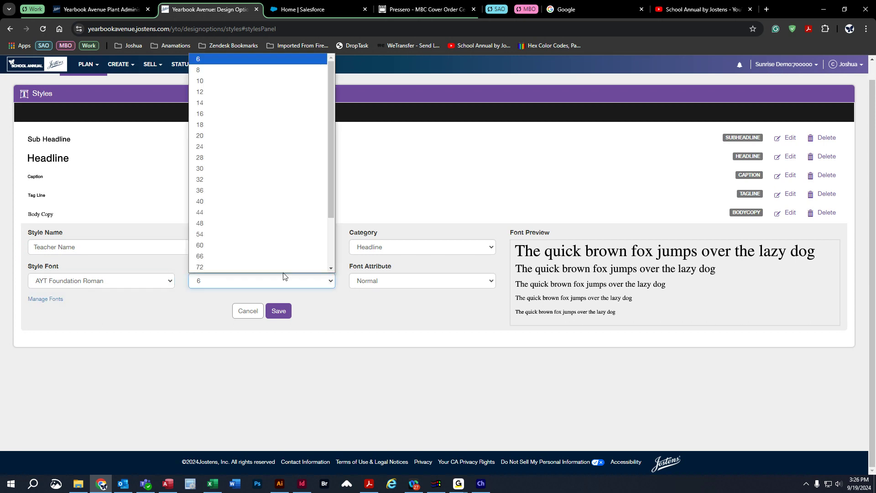
click(231, 136)
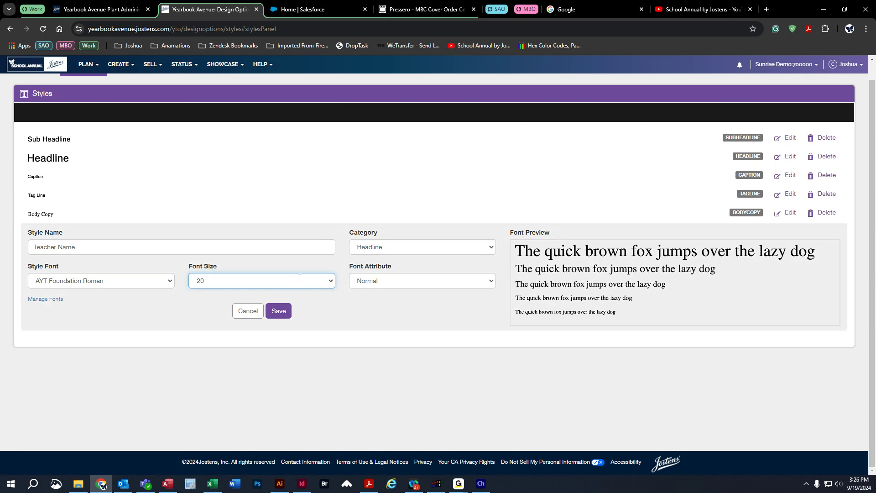
click(379, 249)
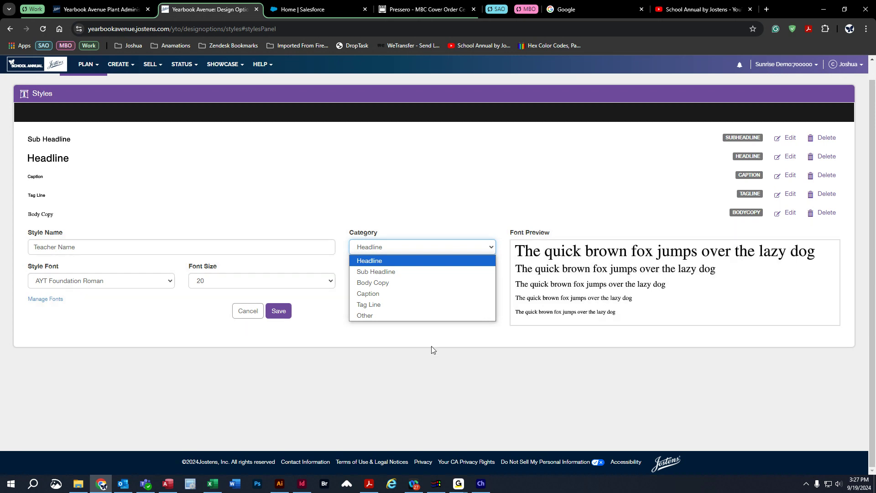
click(434, 349)
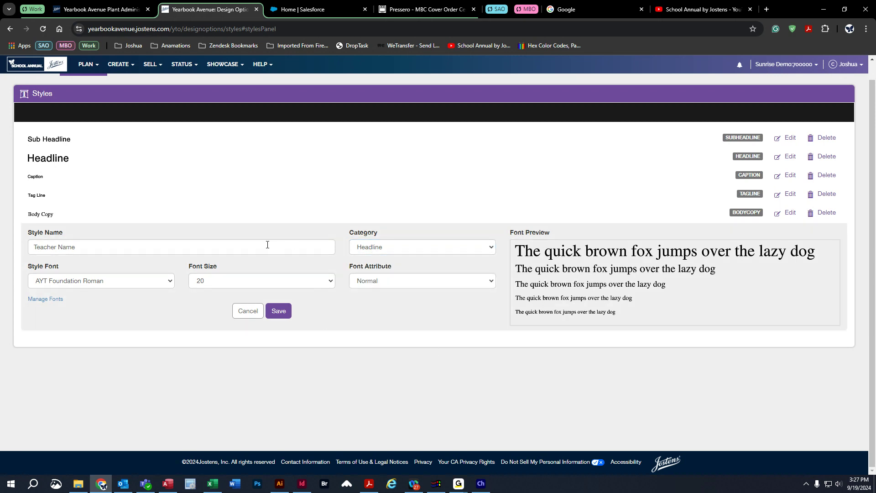
click(285, 314)
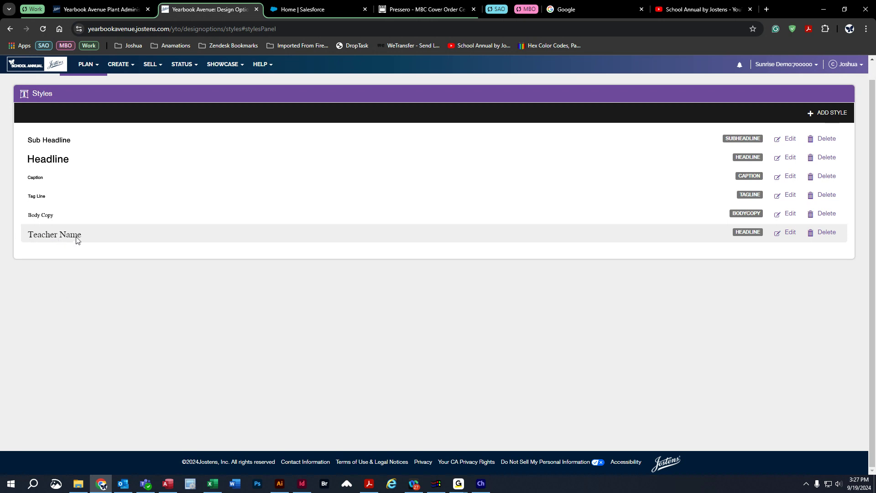
Step: In the page layout editor, drag a Teacher Name text box onto page 001's top-left photo
mouse_move(117, 65)
click(127, 96)
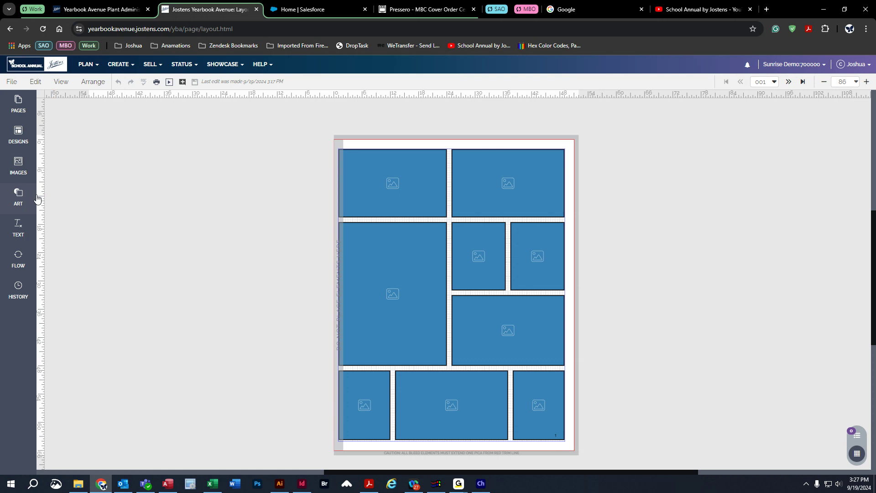
click(18, 226)
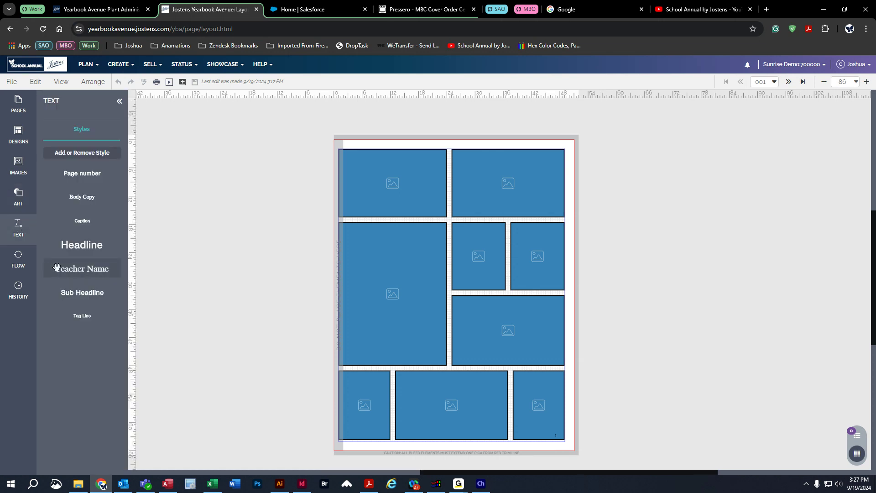
drag(78, 269, 383, 192)
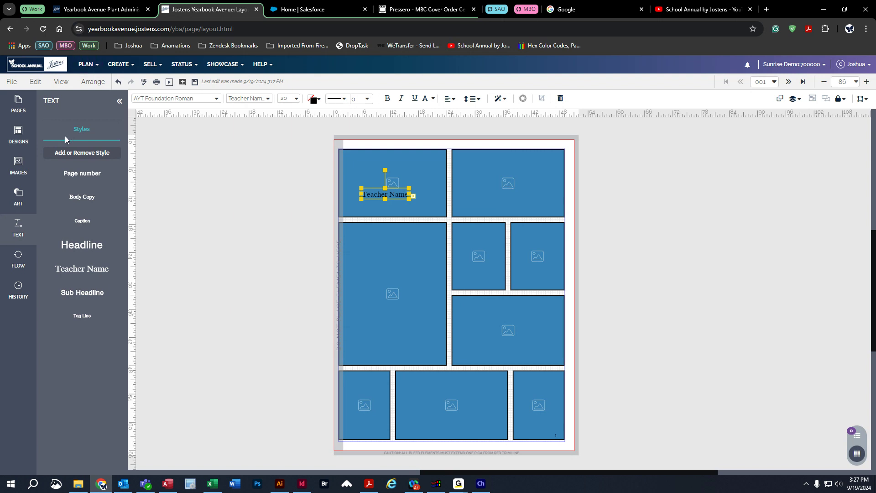
click(85, 63)
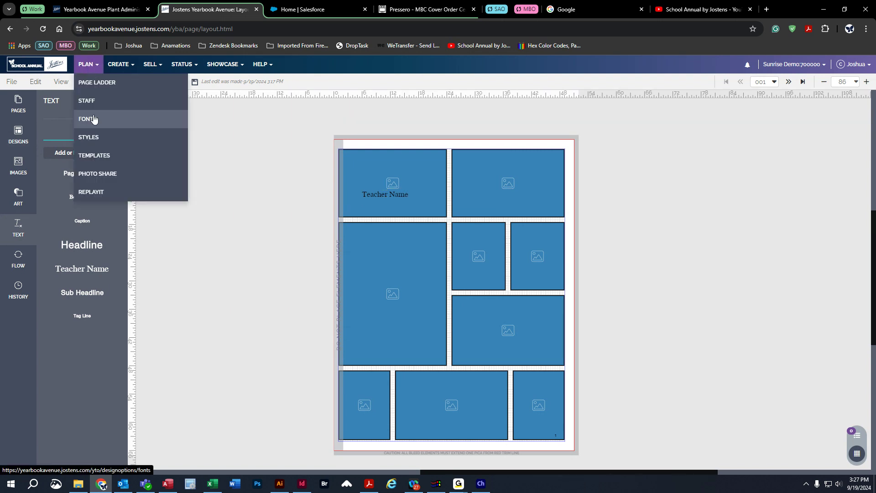
Step: Leave the layout editor for the Photo Share page and scroll through its settings
click(114, 174)
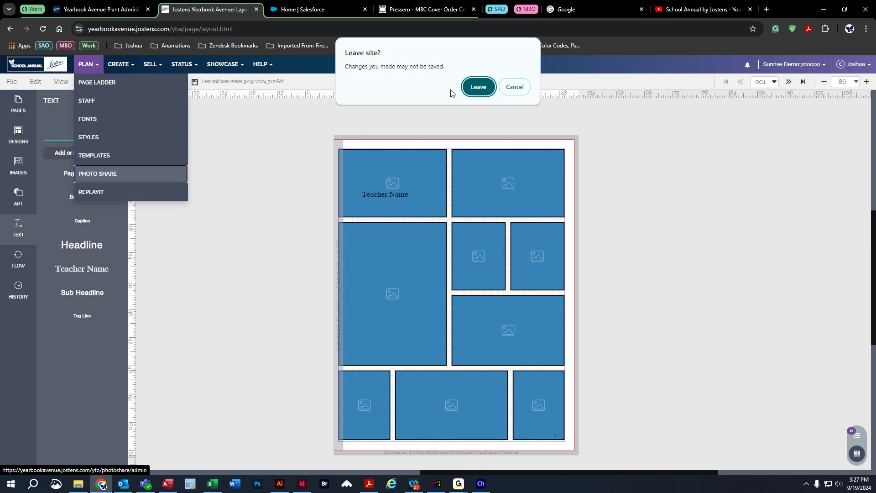
click(474, 89)
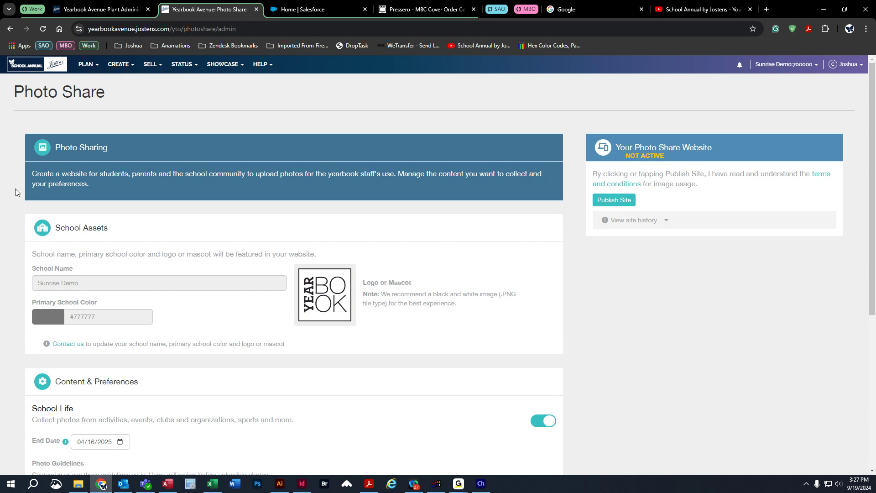
click(91, 63)
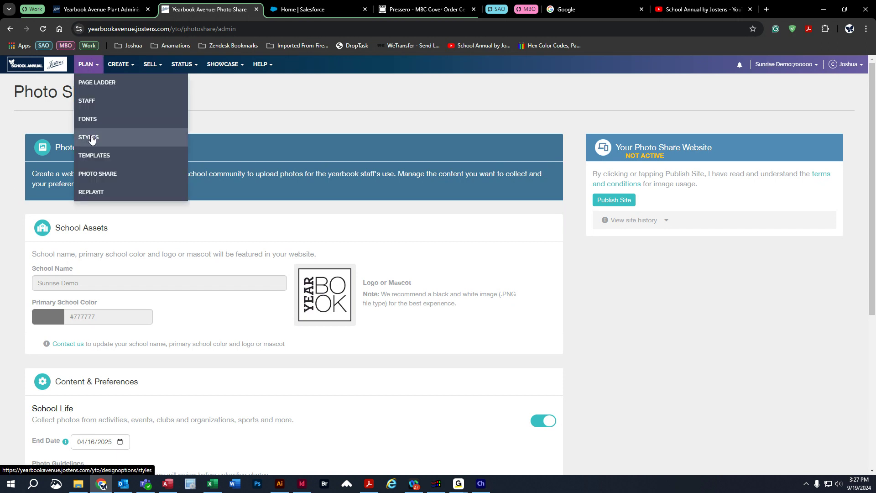
click(376, 110)
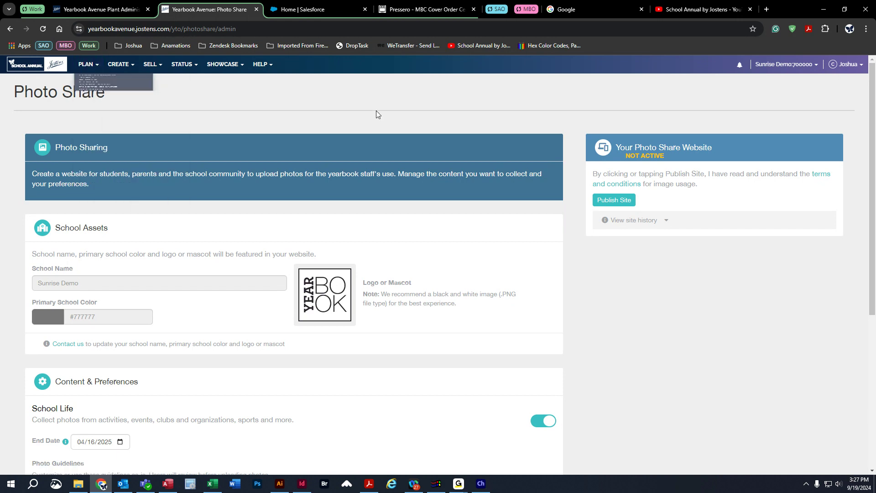
scroll(294, 204, down, 5)
scroll(293, 204, down, 1)
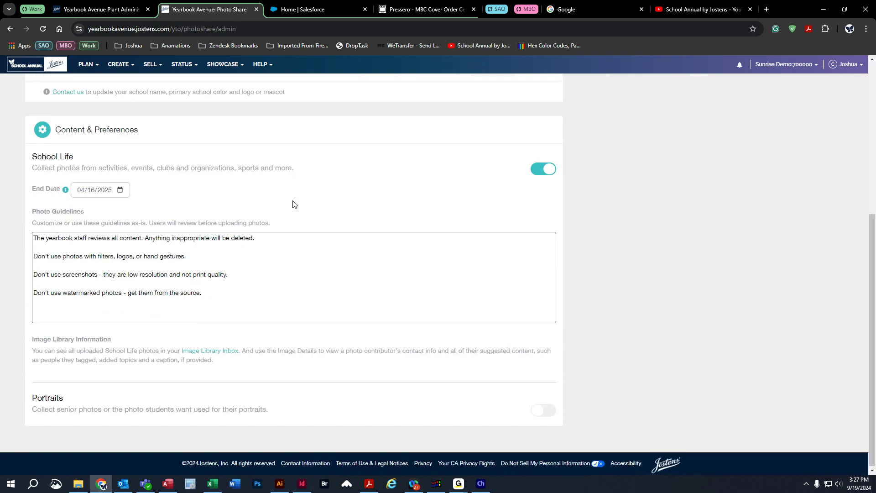
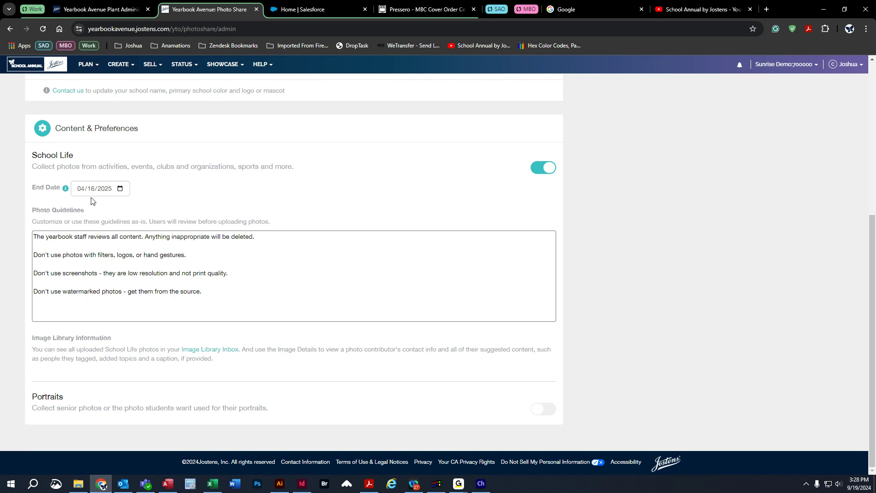
Step: Set the School Life end date in the calendar, correcting an initial April 24 pick to May 12, 2025
click(120, 189)
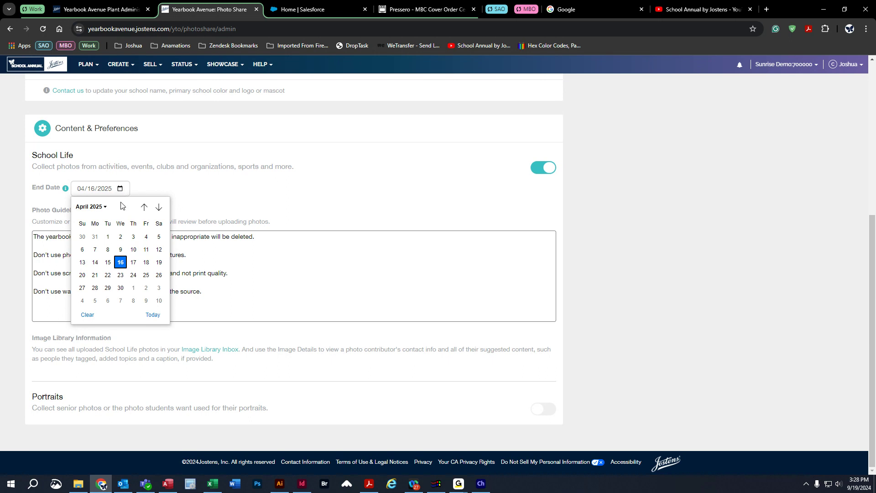
click(159, 208)
click(143, 207)
click(133, 274)
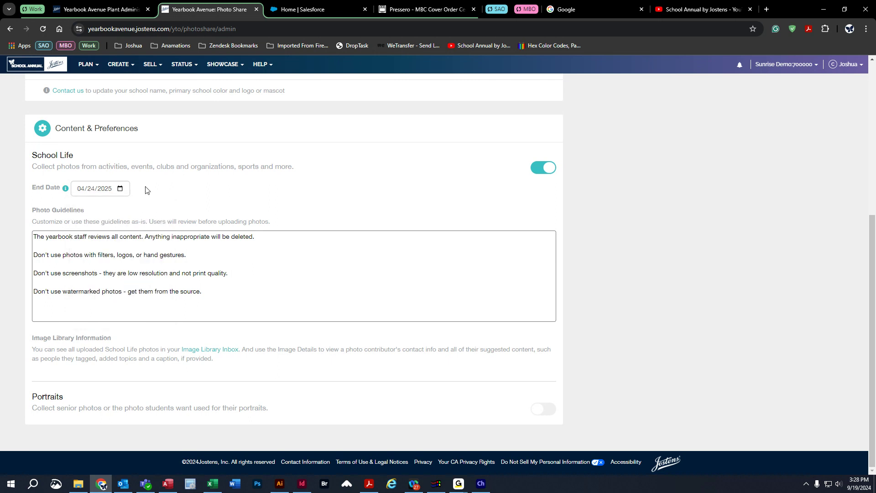
click(121, 189)
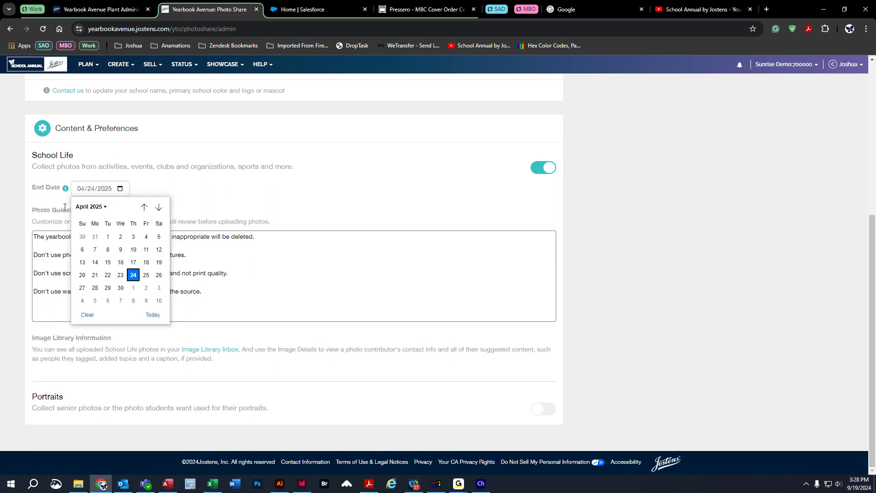
click(95, 208)
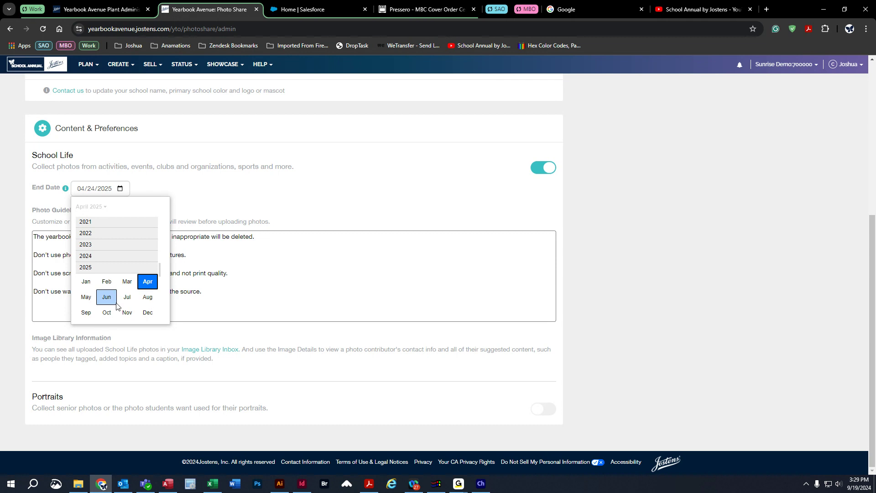
click(83, 302)
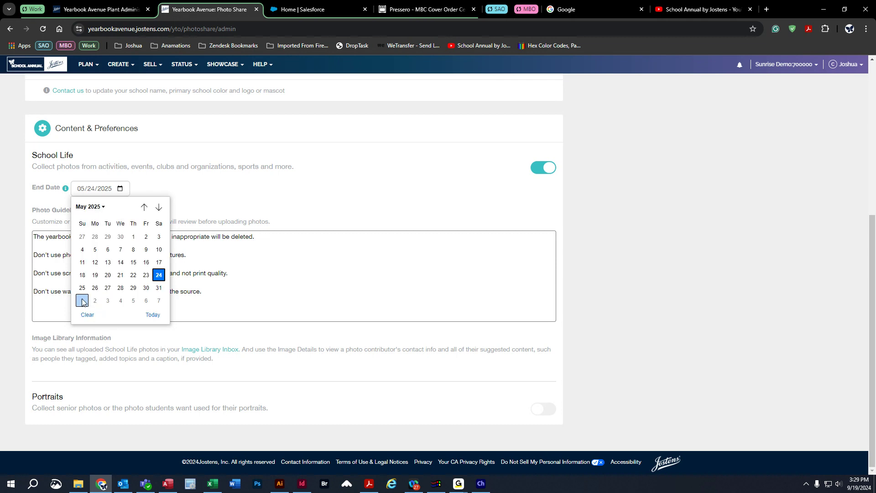
click(94, 263)
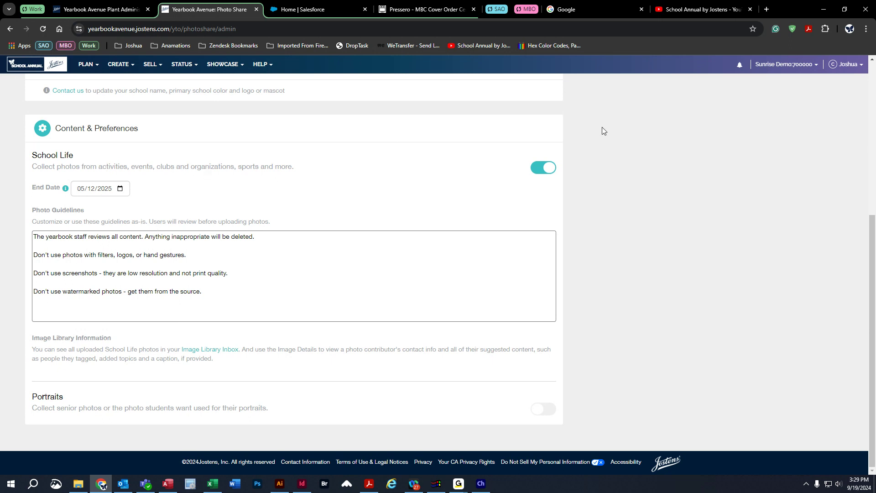
click(541, 168)
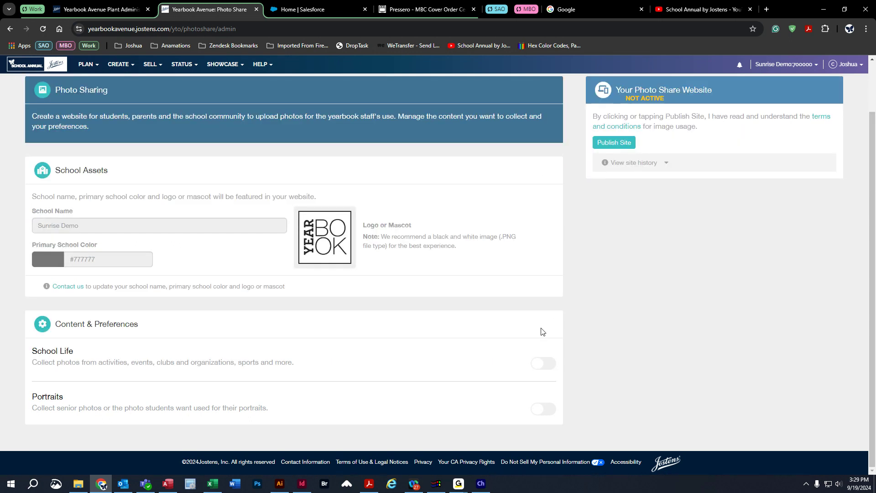
click(543, 363)
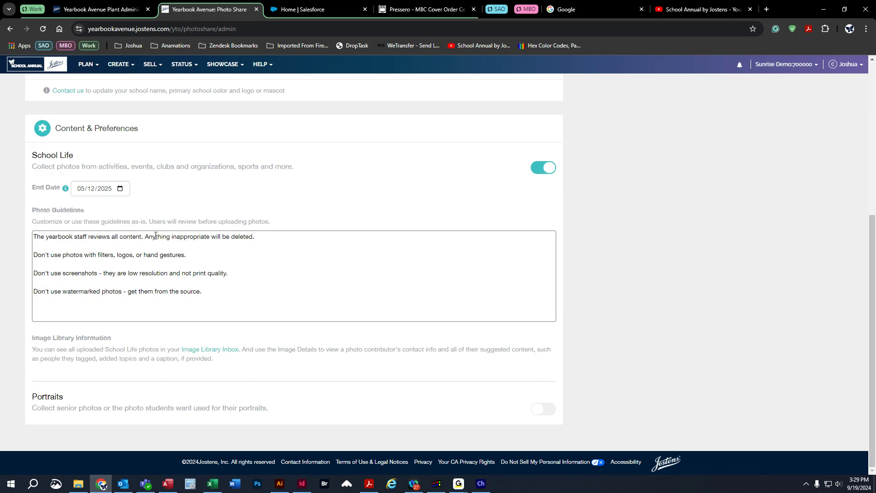
click(314, 252)
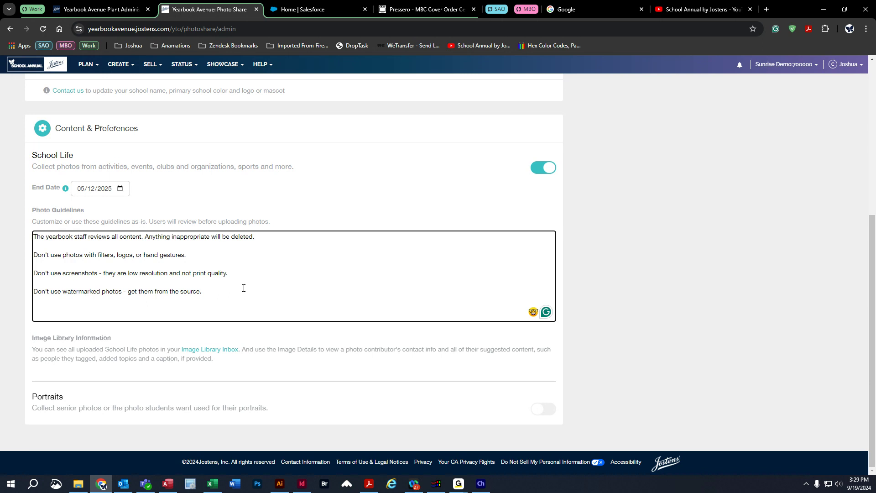
drag(254, 236, 24, 236)
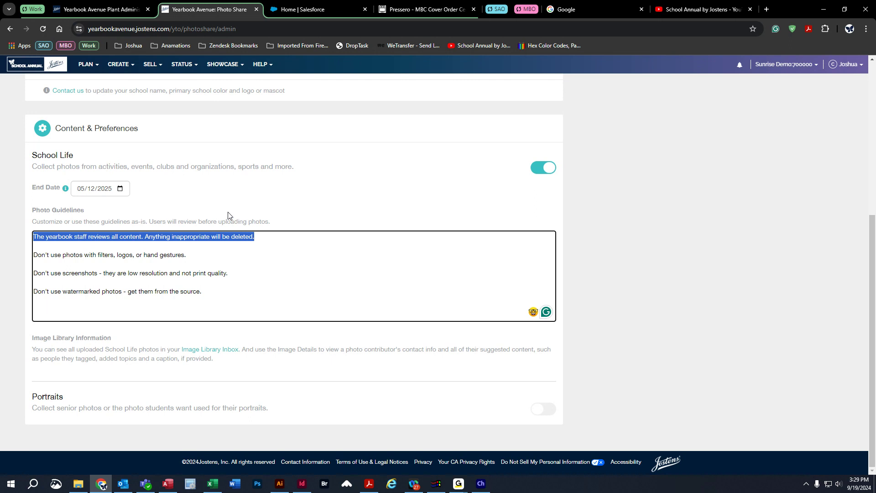
click(197, 249)
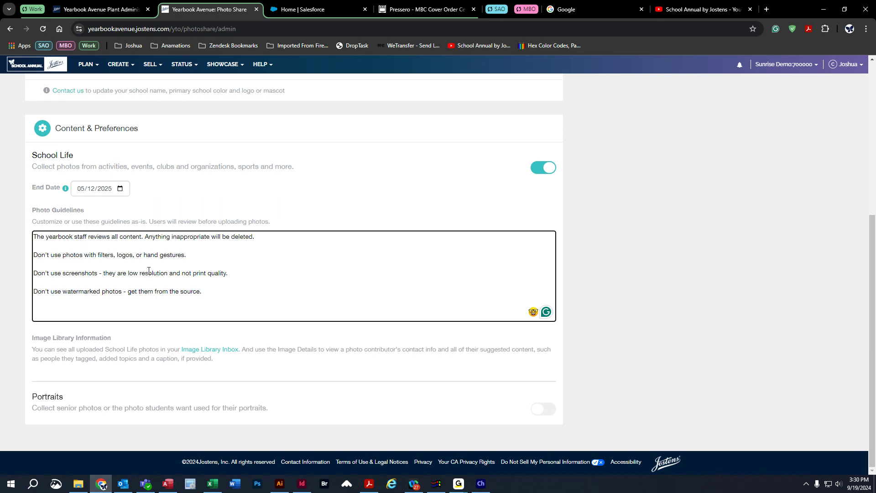
drag(197, 254, 29, 264)
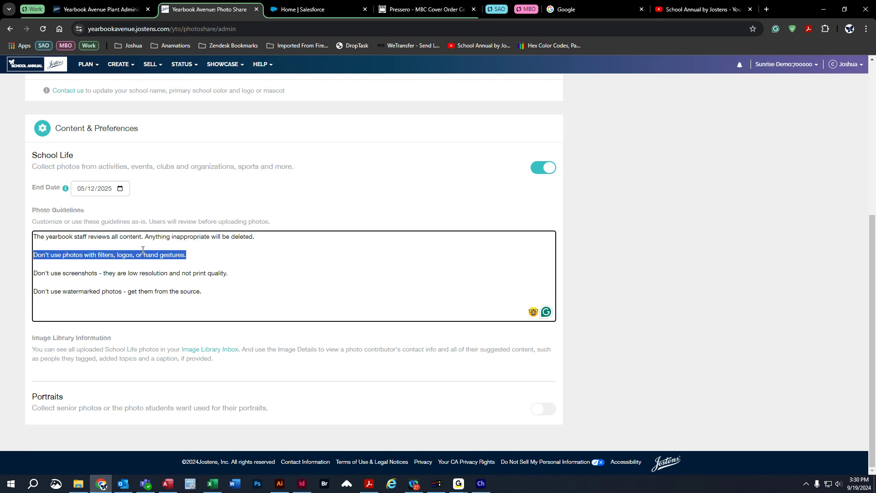
drag(235, 277, 31, 292)
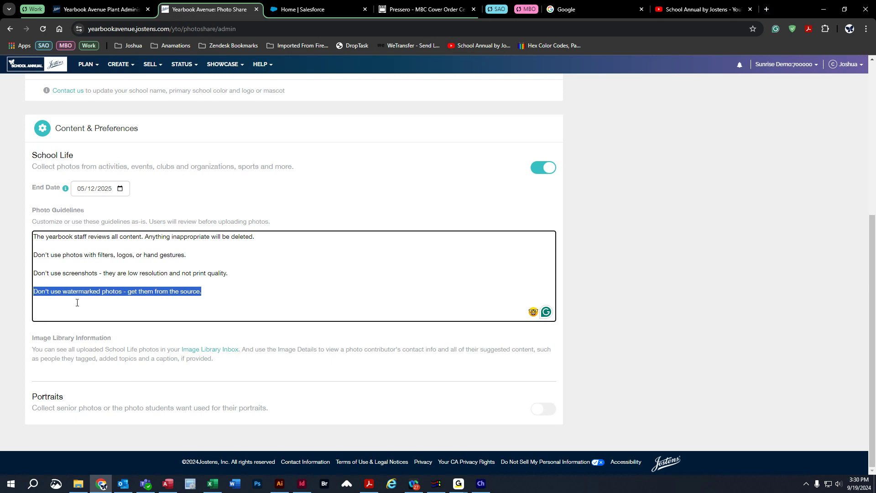
click(274, 307)
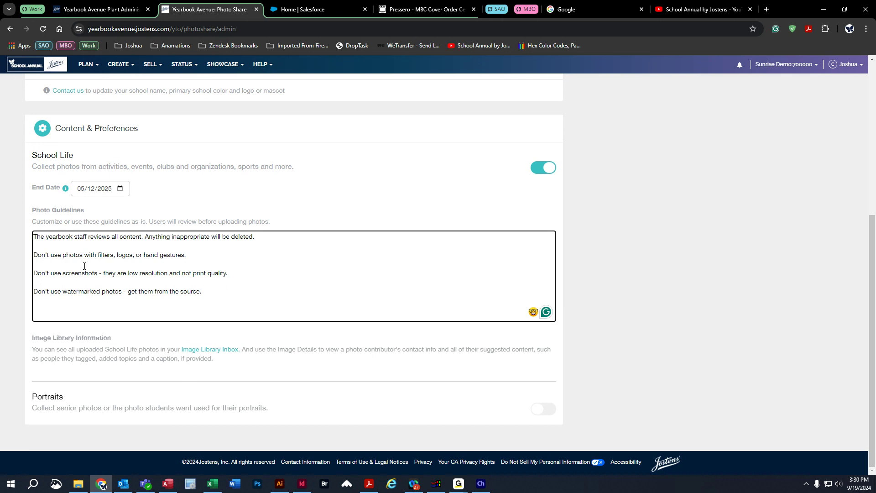
scroll(610, 375, up, 5)
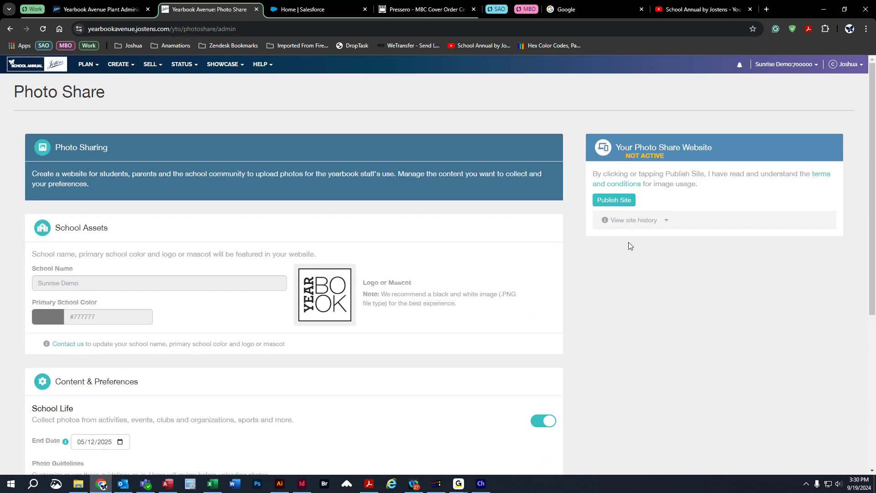
scroll(629, 246, down, 6)
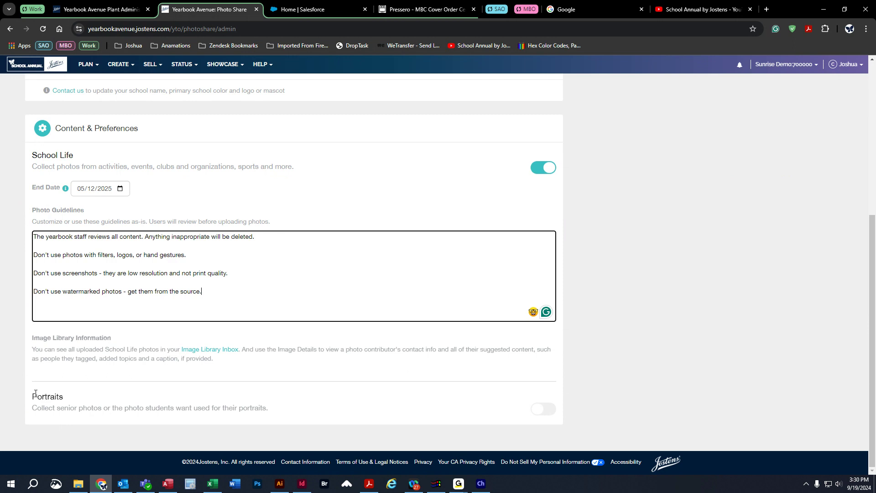
Step: Switch on the Portraits photo collection to preview its settings, then switch it back off
click(546, 410)
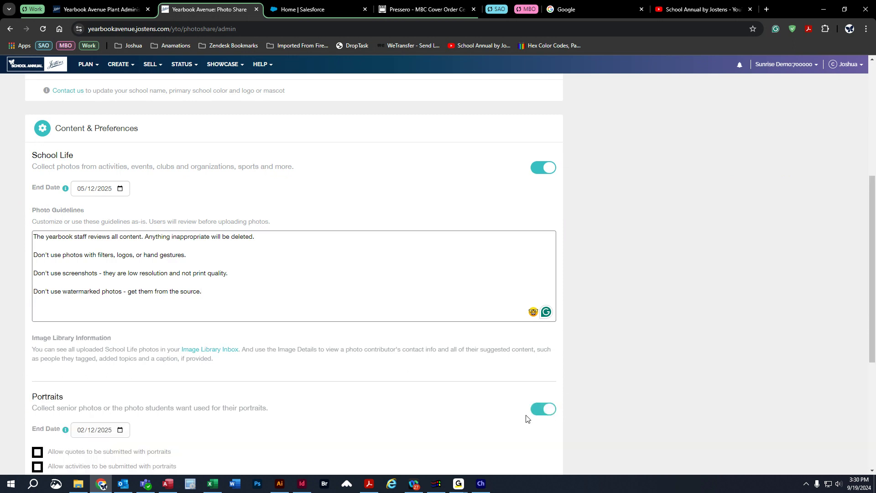
scroll(382, 378, down, 5)
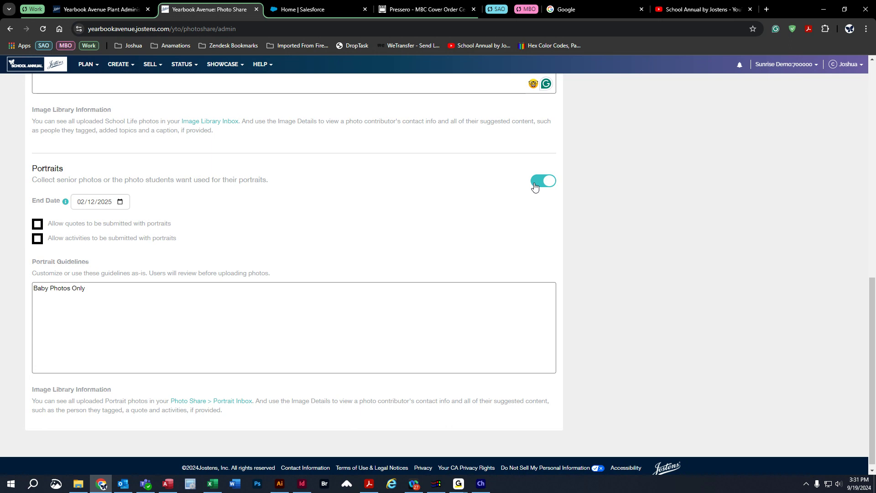
click(535, 187)
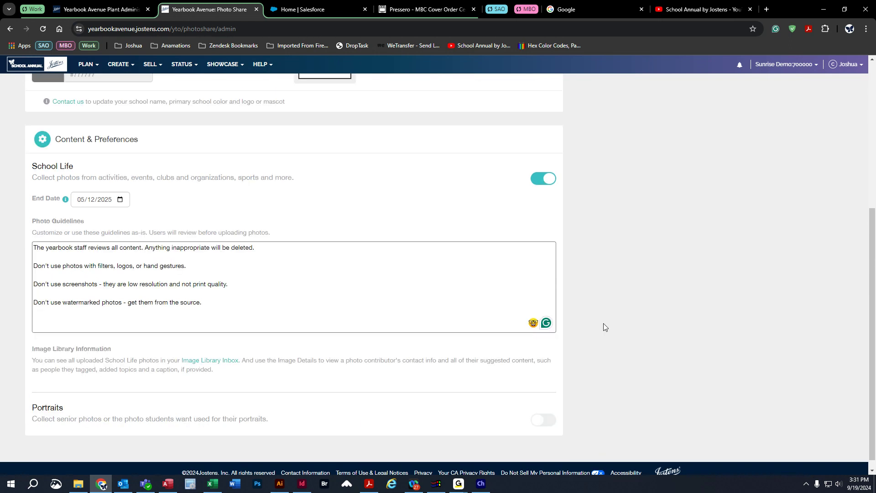
scroll(603, 323, up, 5)
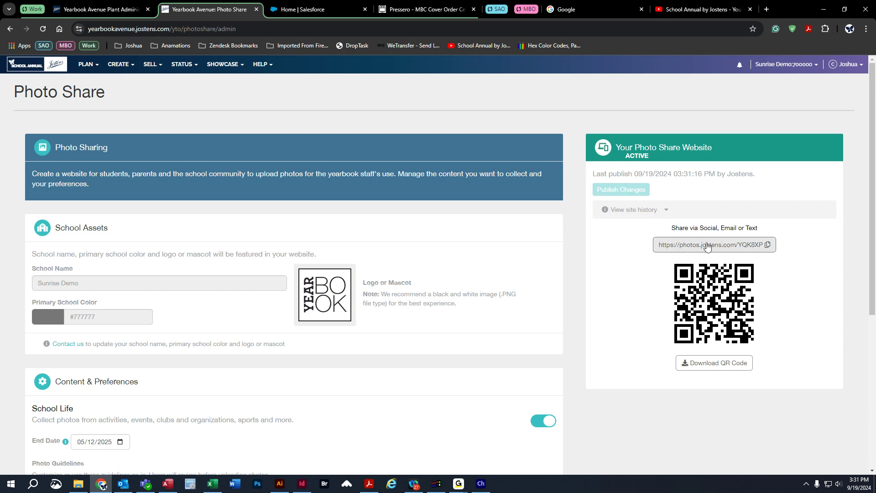
Step: Copy the Photo Share website's share link from the share URL box
click(735, 248)
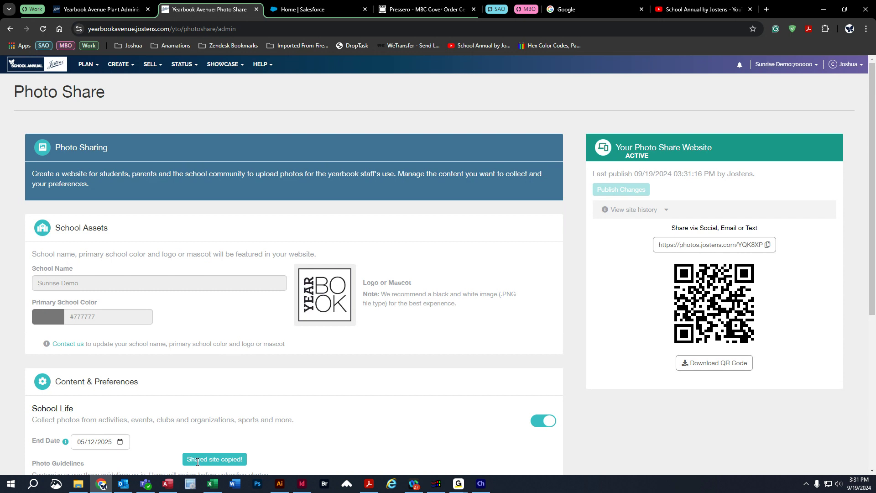
scroll(613, 270, down, 1)
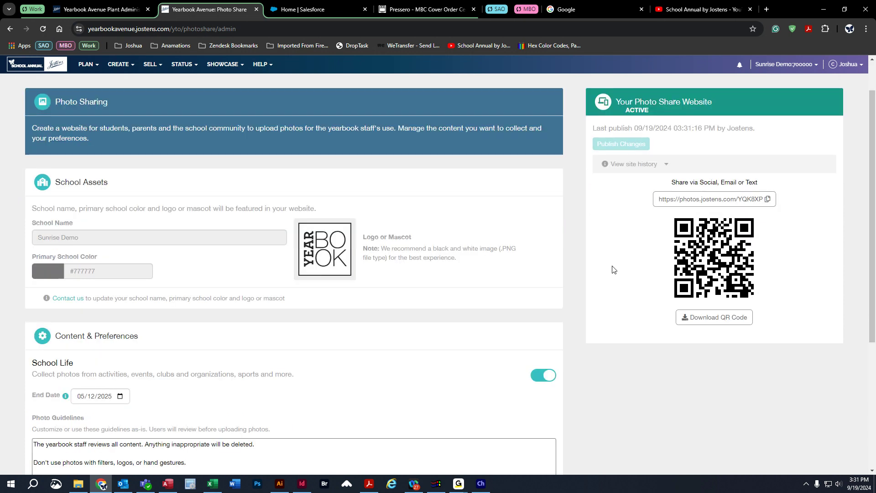
scroll(613, 269, down, 1)
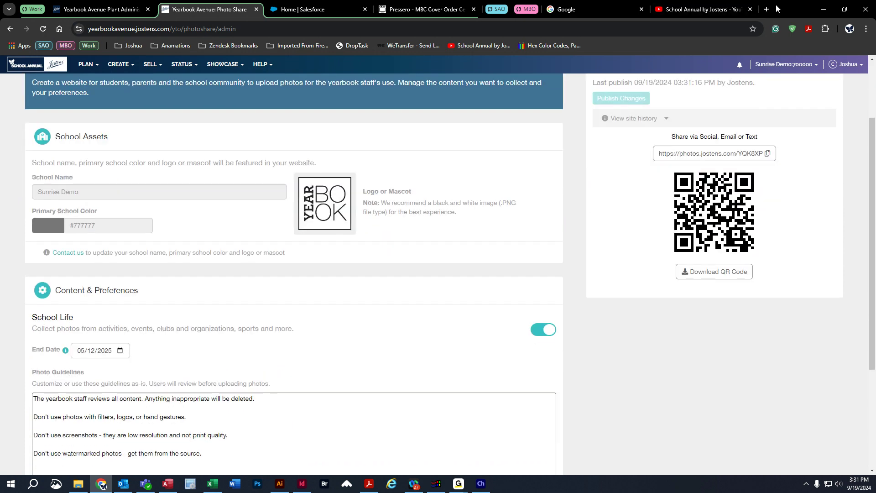
right_click(582, 204)
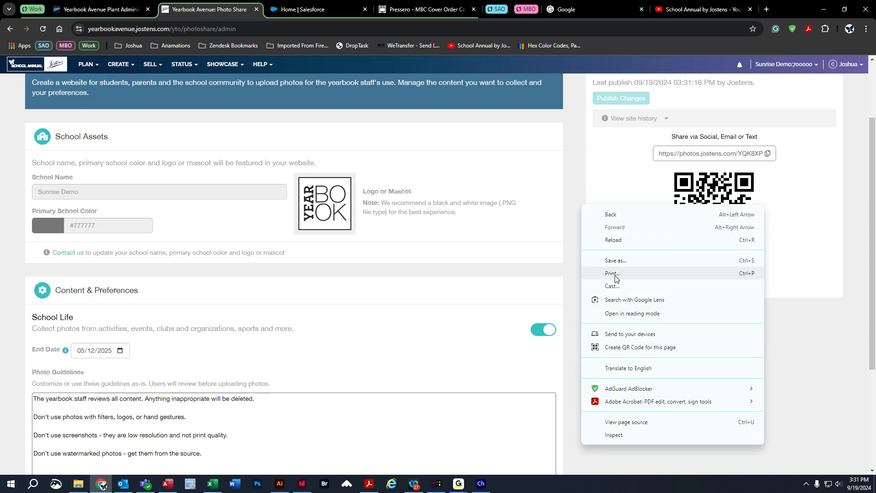
click(588, 153)
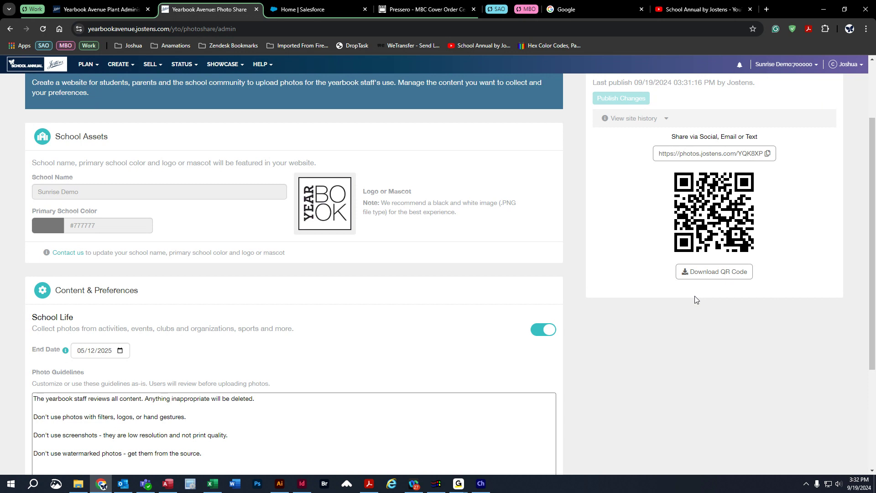
scroll(696, 300, up, 2)
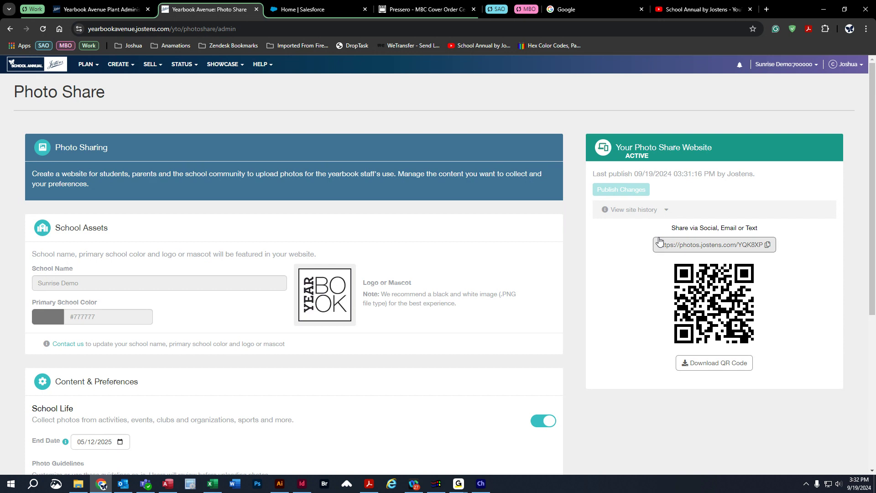
Step: View the publish history and unpublish the Photo Share website, confirming with Yes
click(666, 211)
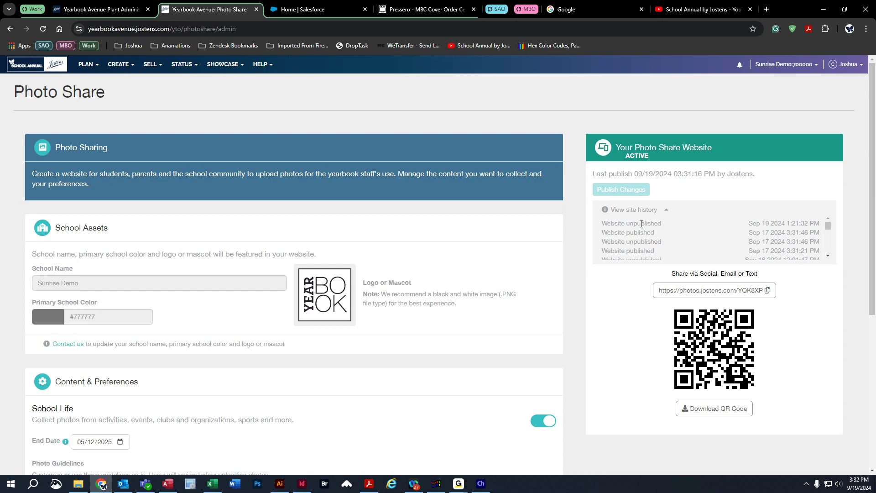
scroll(788, 233, down, 3)
scroll(788, 230, down, 5)
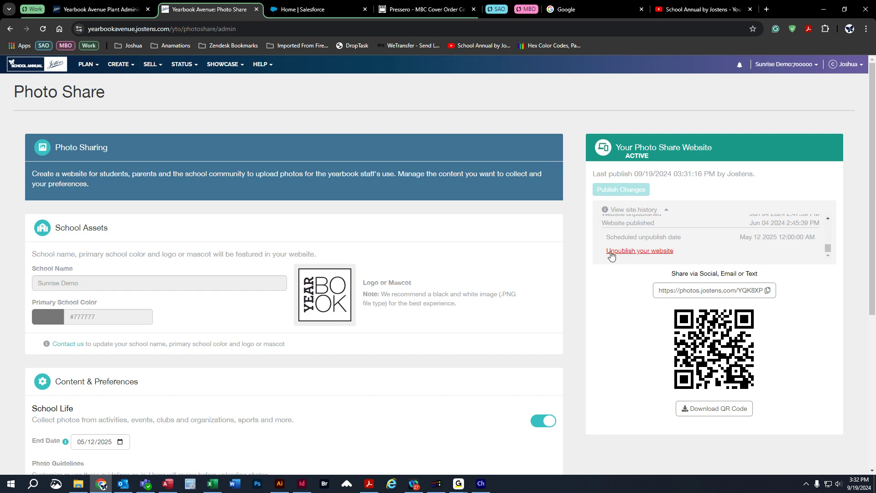
click(634, 252)
click(551, 137)
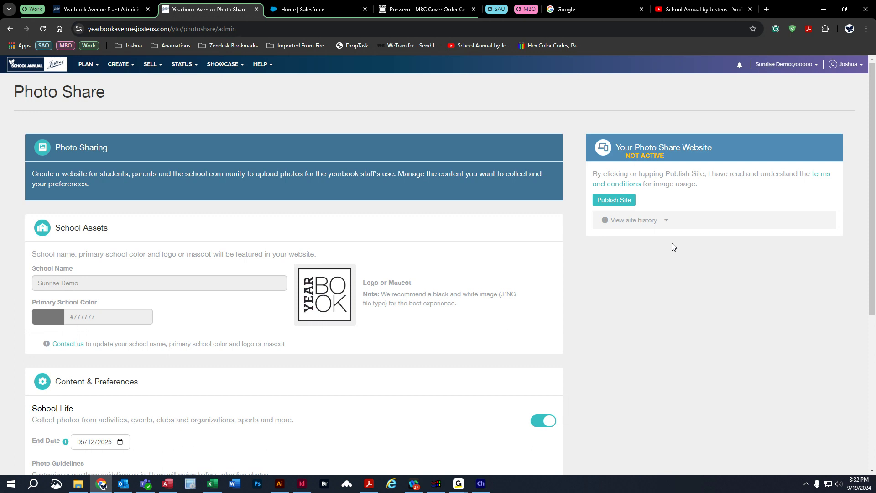
Step: Republish the site, copy its share link, and close the Photo Share tab
click(625, 203)
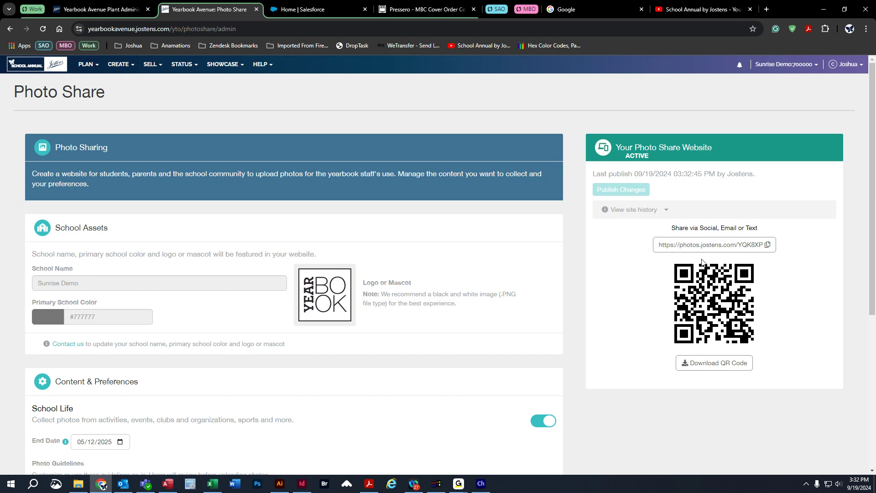
click(706, 246)
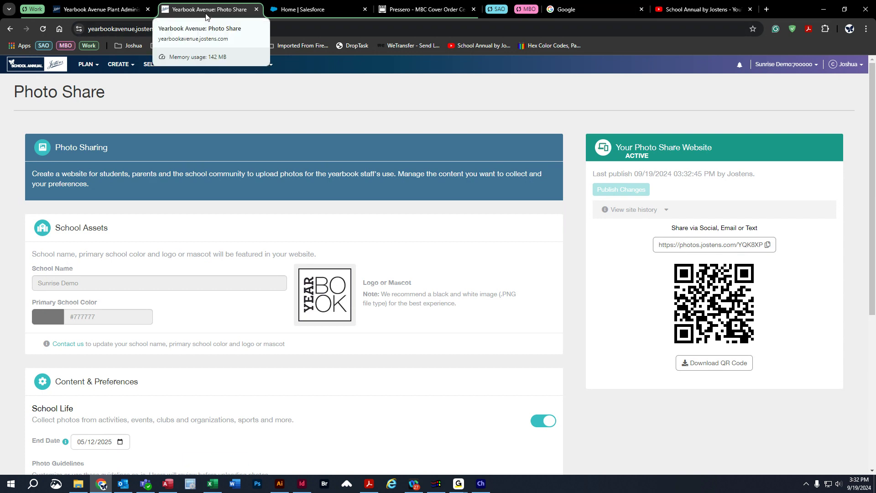
click(256, 9)
Step: Load the copied share link in a new browser tab to reach the SUNRISE DEMO share site
click(621, 10)
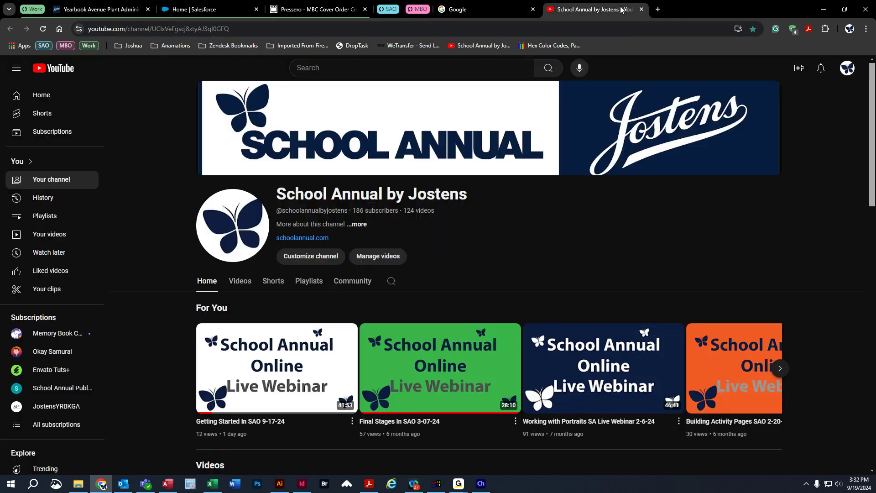
click(660, 10)
right_click(623, 22)
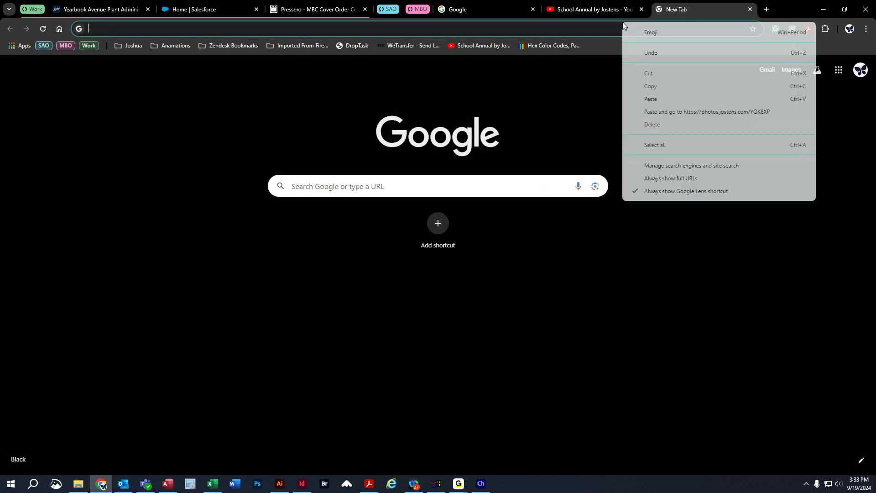
click(729, 113)
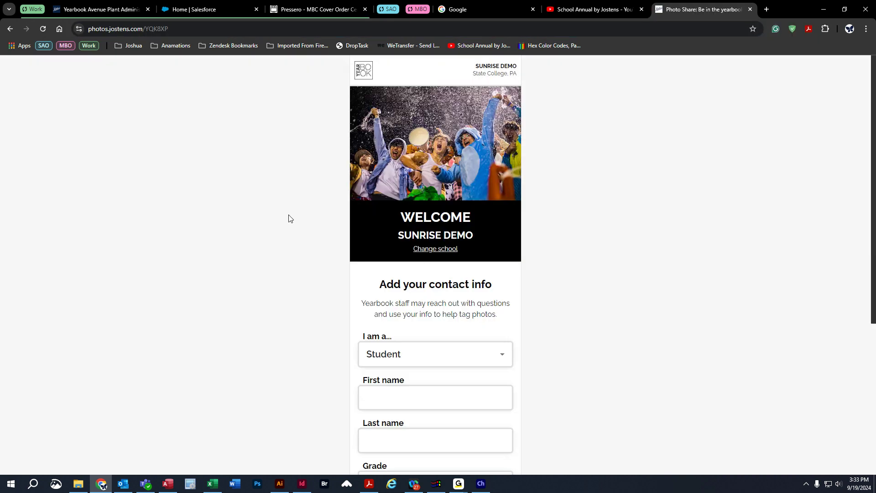
scroll(328, 233, down, 1)
scroll(330, 234, up, 1)
drag(398, 235, 473, 237)
click(413, 295)
scroll(274, 327, down, 4)
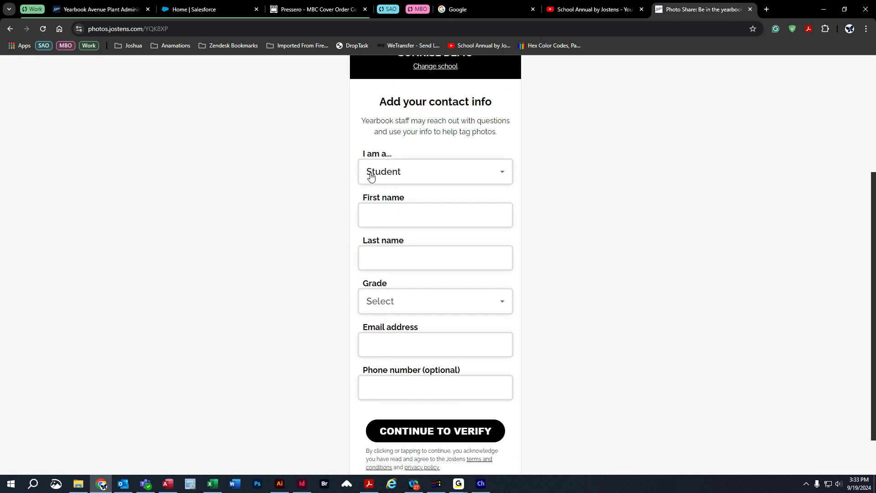
Step: Fill the contact form as Parent (or Guardian) with a name and e-mail, then request verification
click(391, 173)
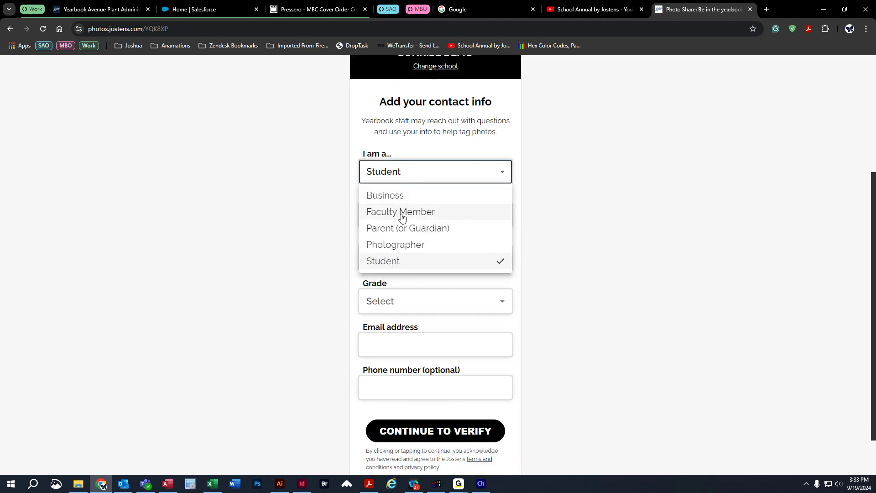
click(399, 229)
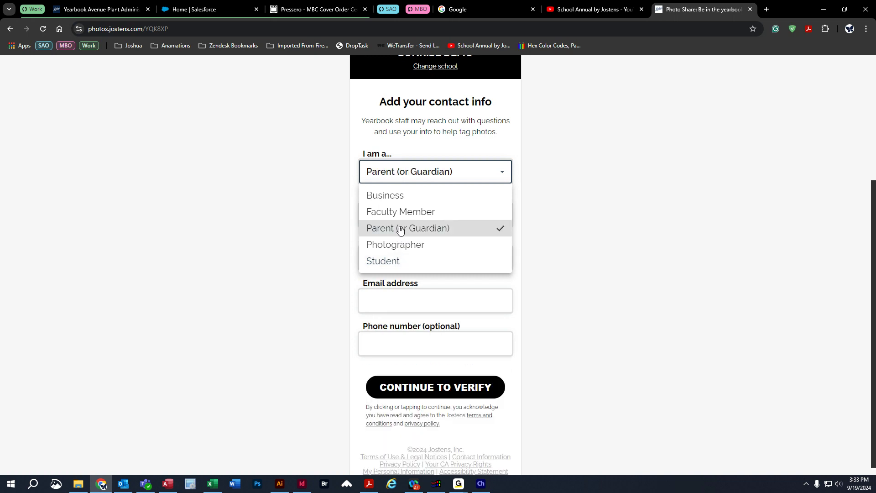
click(400, 225)
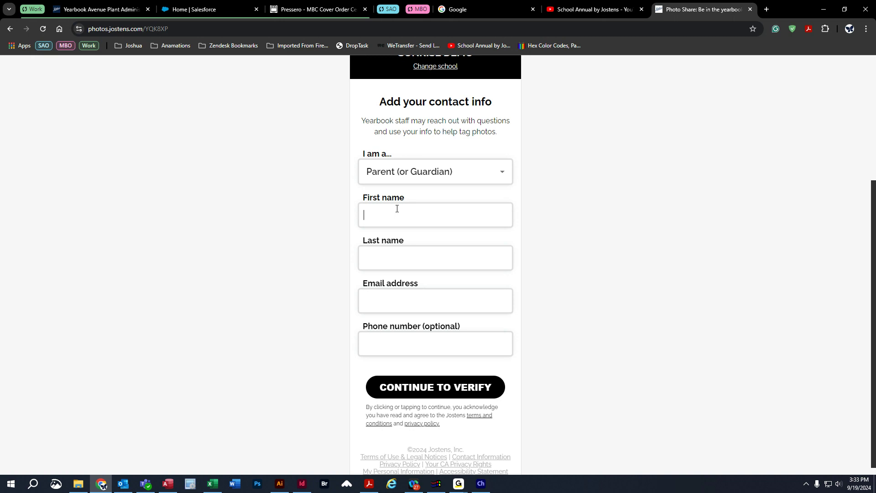
text(Test )
text(Person)
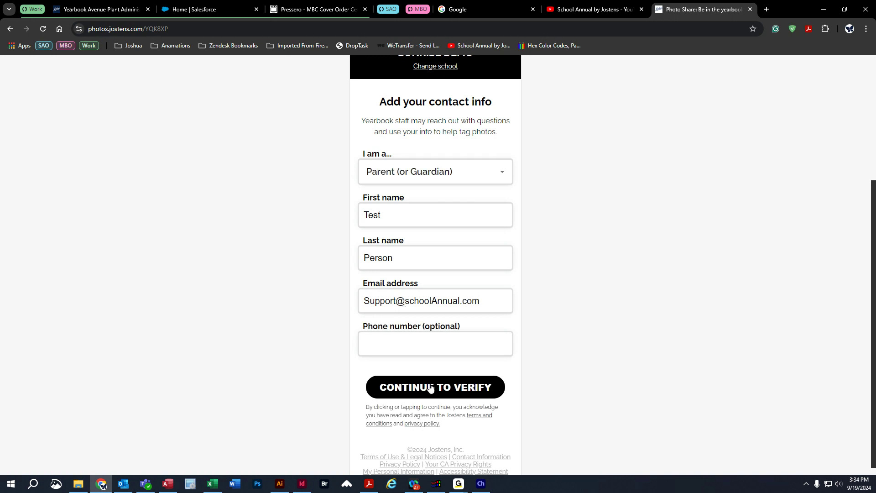
click(430, 387)
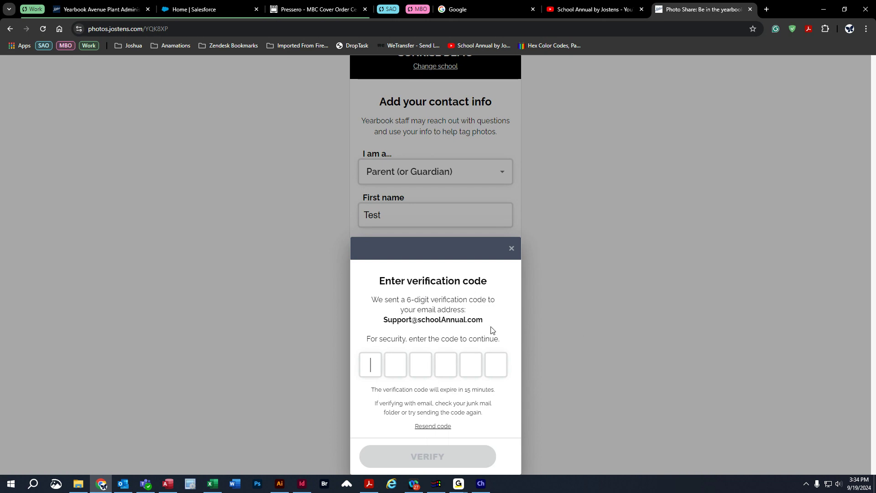
Step: Enter the six-digit verification code from Outlook and submit it with VERIFY
click(120, 487)
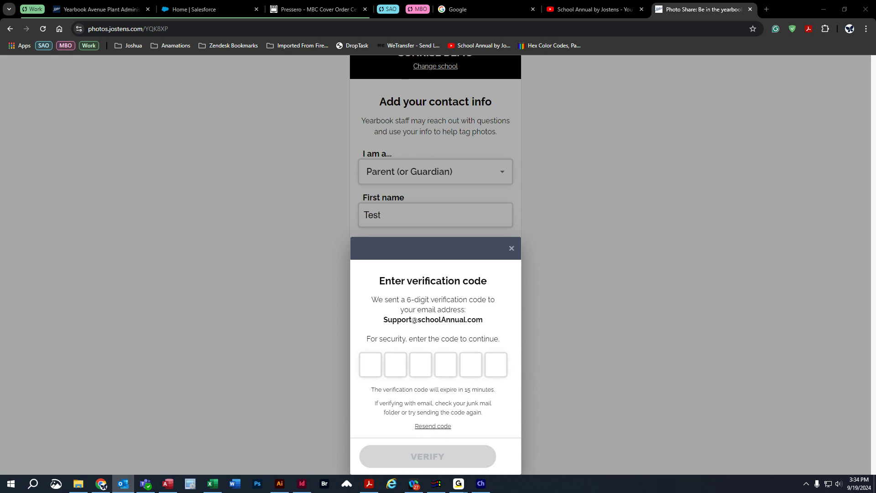
click(387, 363)
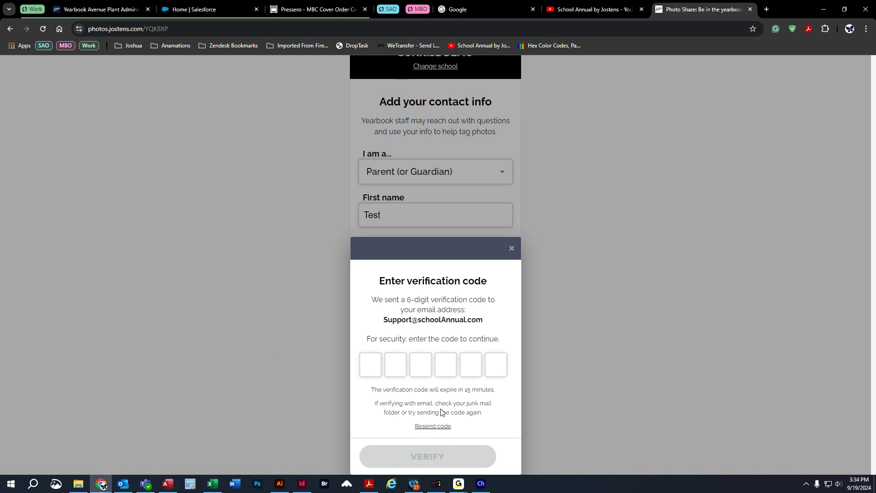
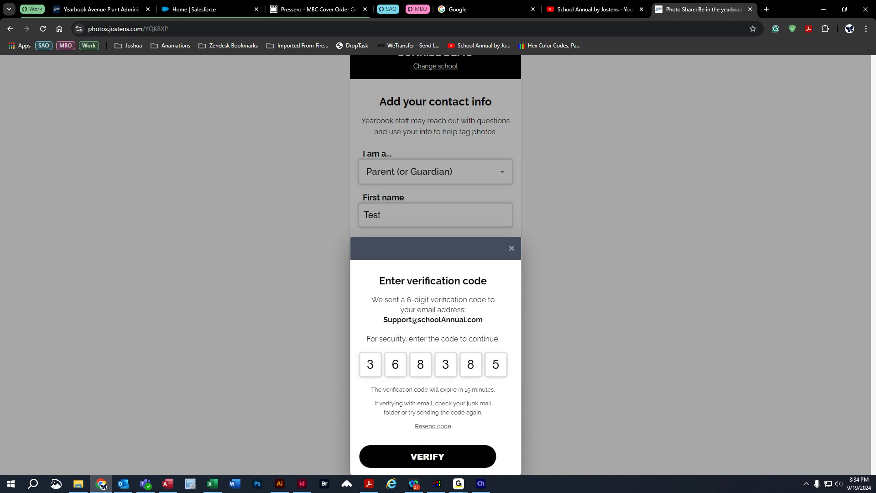
key(alt+Tab)
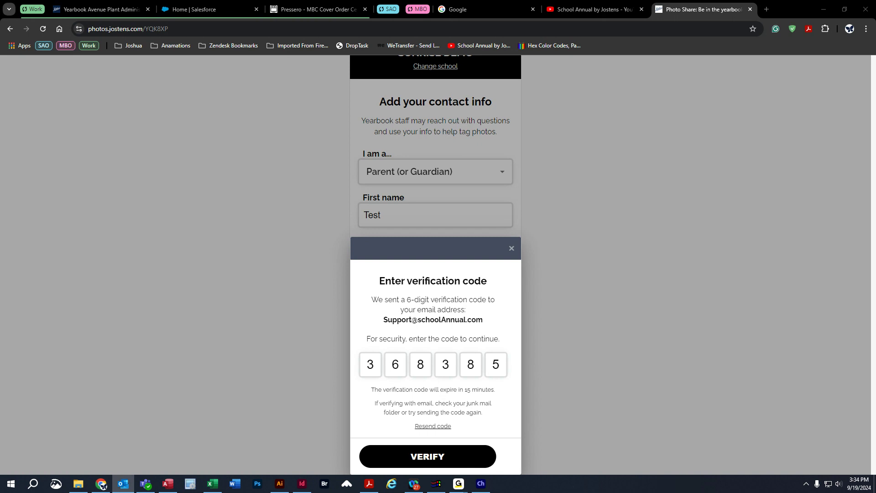
key(alt+Tab)
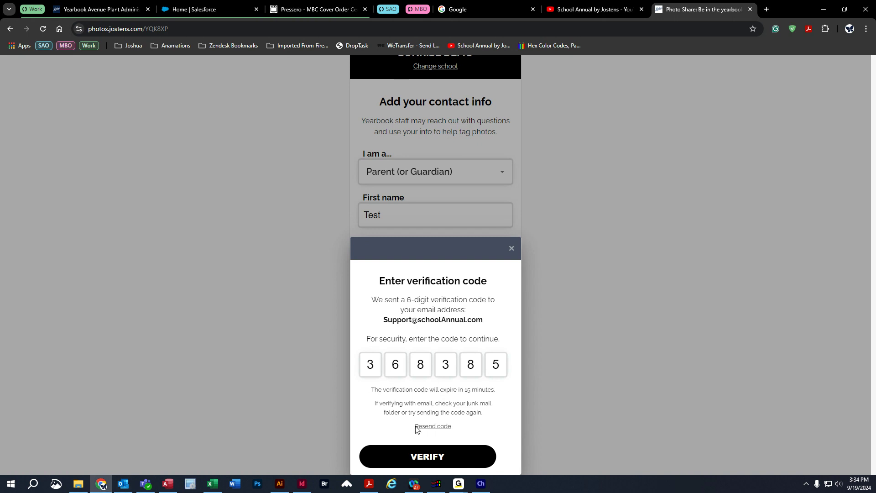
click(437, 462)
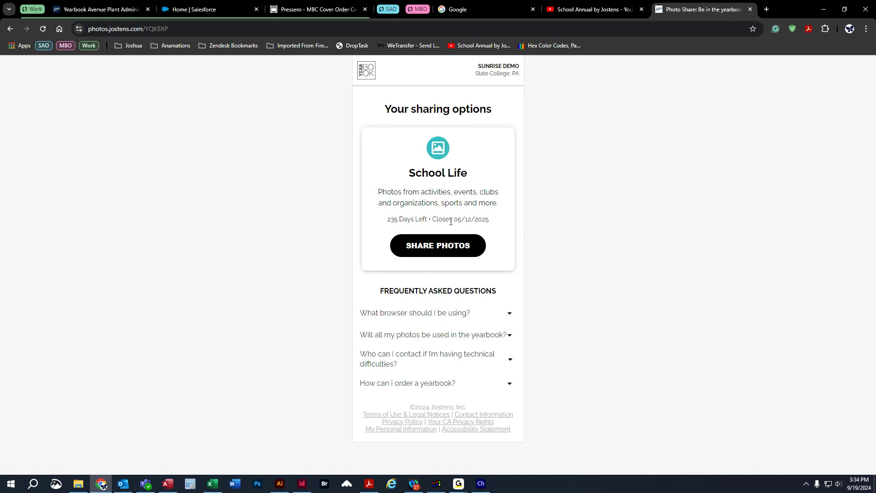
Step: Start sharing photos to School Life and accept the Review Guidelines with OK, GOT IT
click(442, 251)
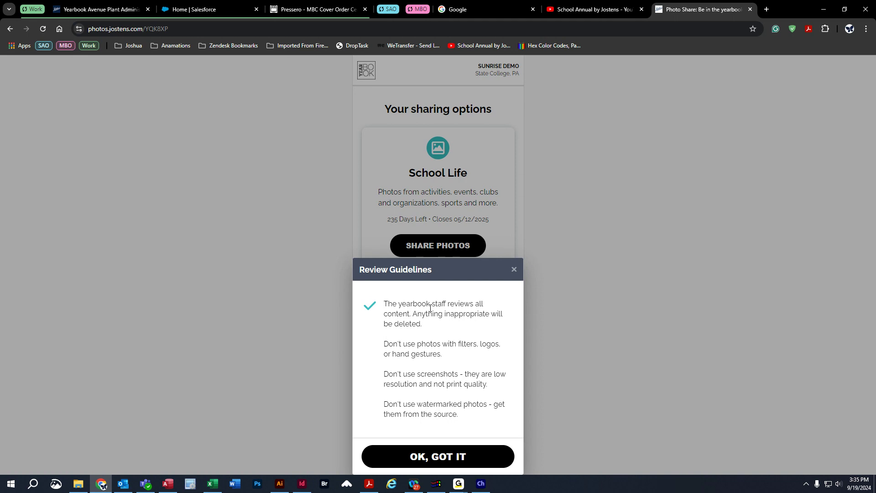
right_click(431, 308)
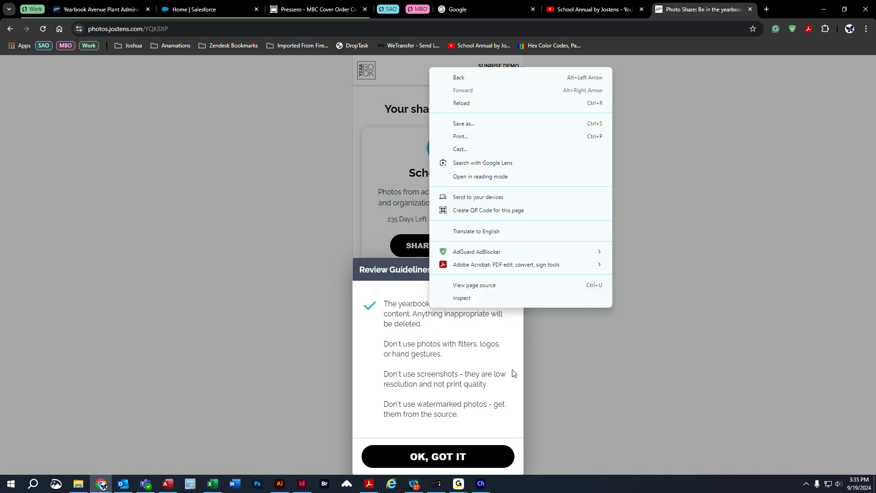
key(Escape)
key(Escape)
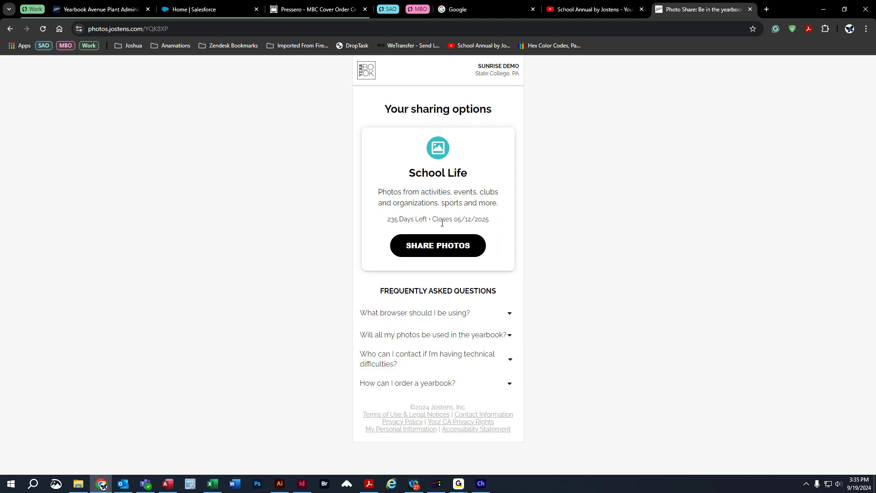
click(442, 246)
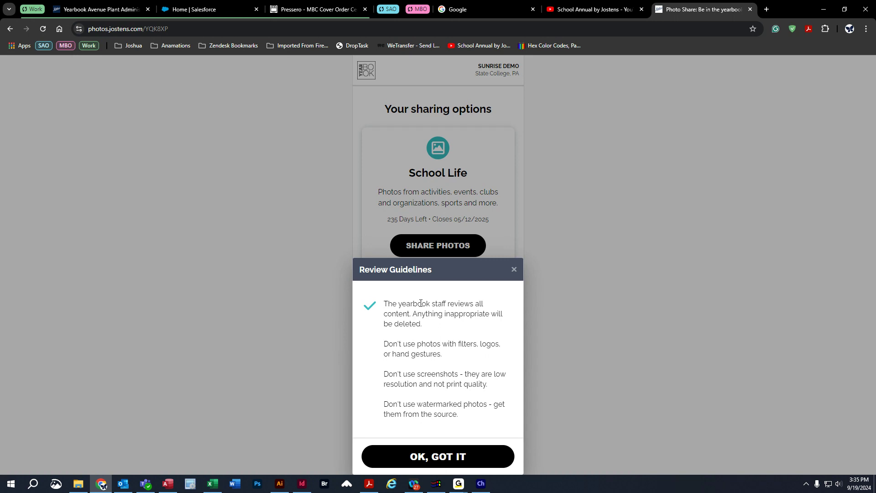
click(443, 456)
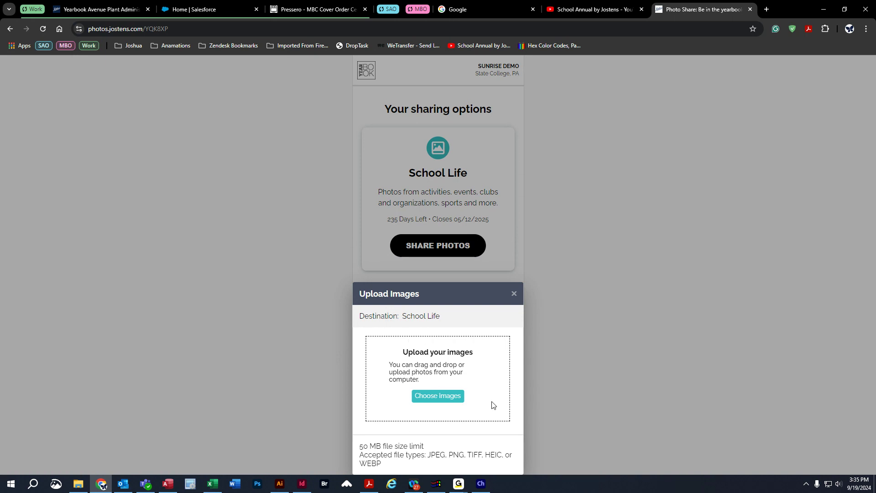
Step: Drop the TEST PHOTO file into the upload box and start Fast Tag on it
click(437, 399)
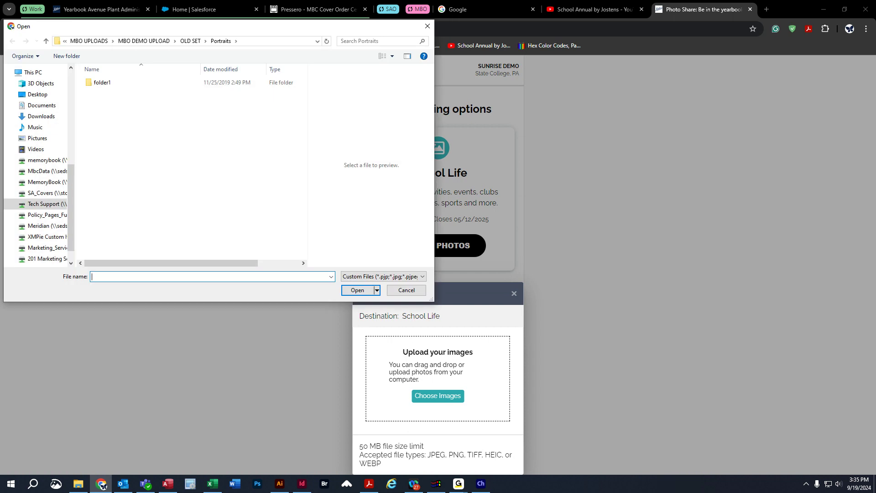
key(Escape)
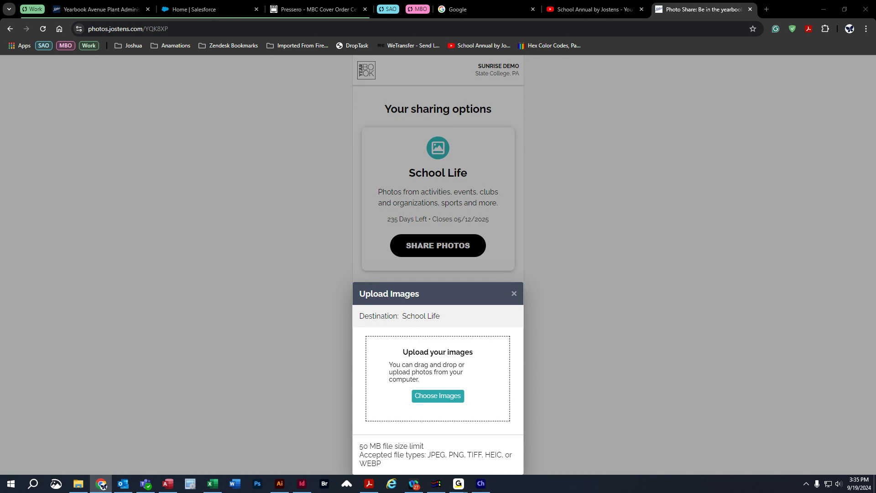
drag(2, 264, 466, 373)
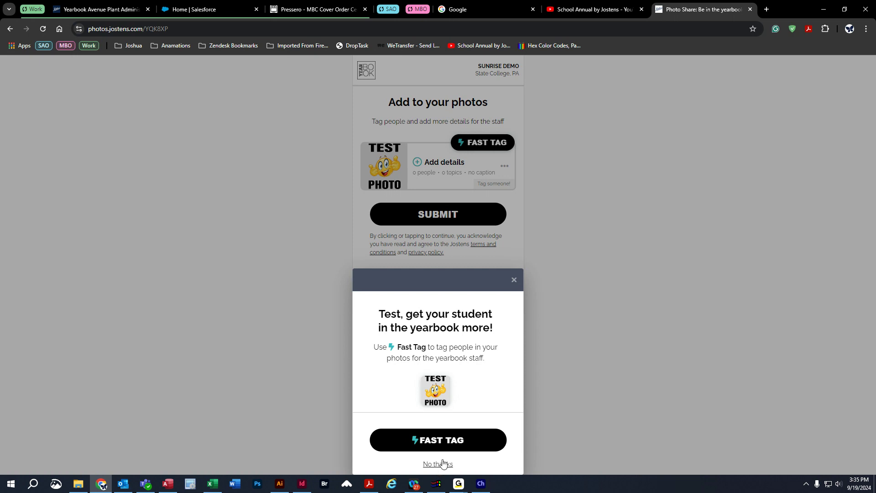
click(445, 440)
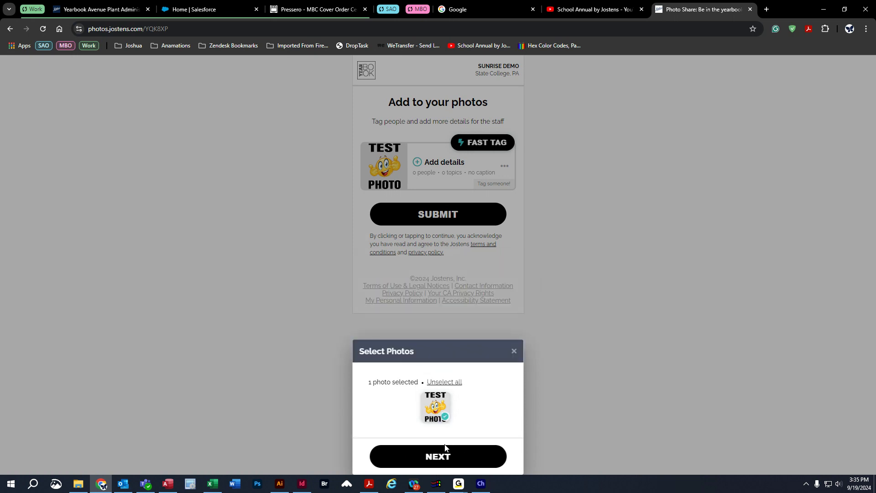
click(442, 462)
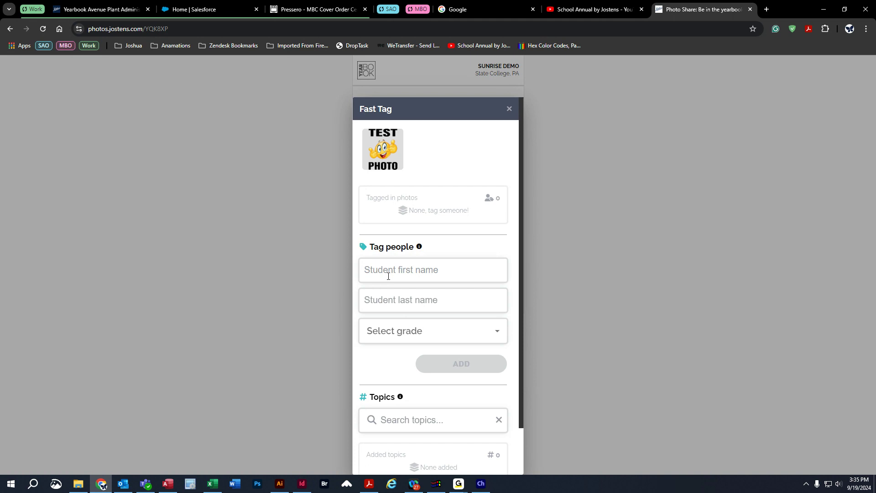
Step: Tag the first test student by name in 1st Grade
text(TestPer)
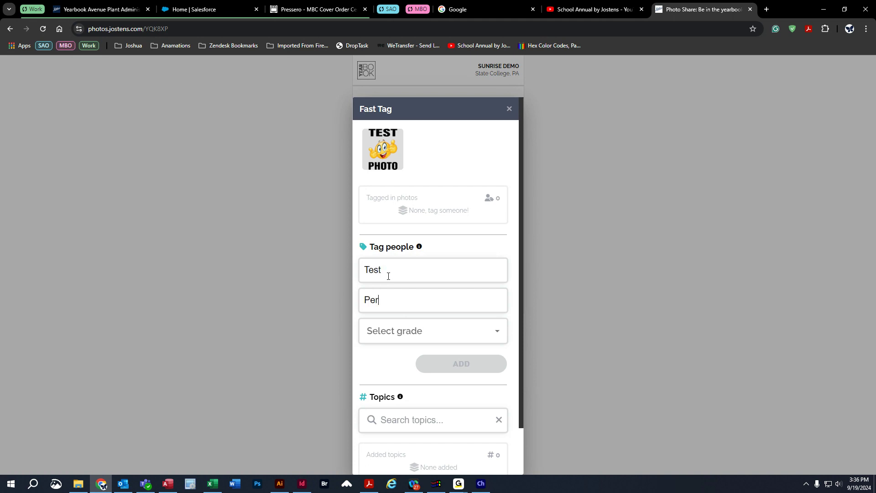
text(son Jr)
key(Tab)
click(391, 330)
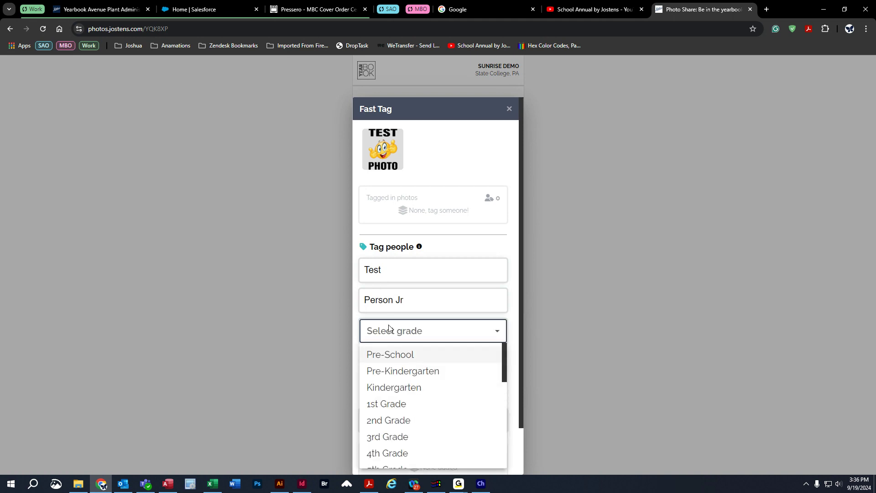
click(390, 405)
click(453, 365)
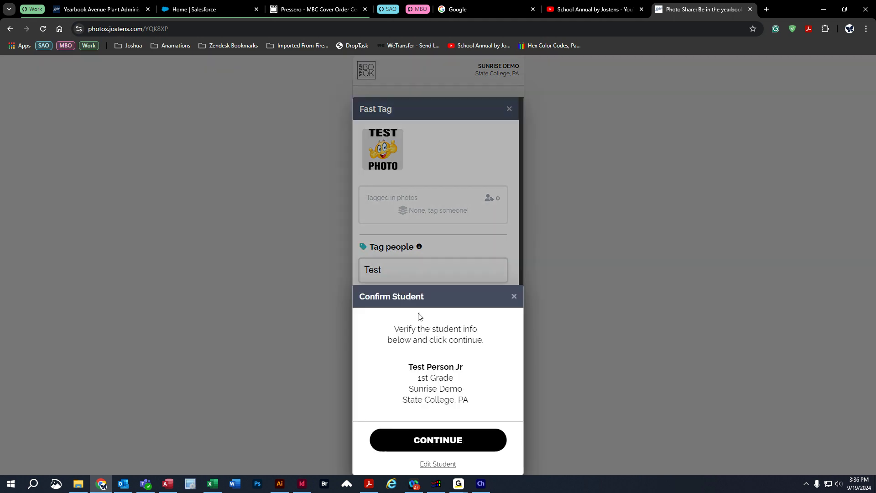
click(430, 443)
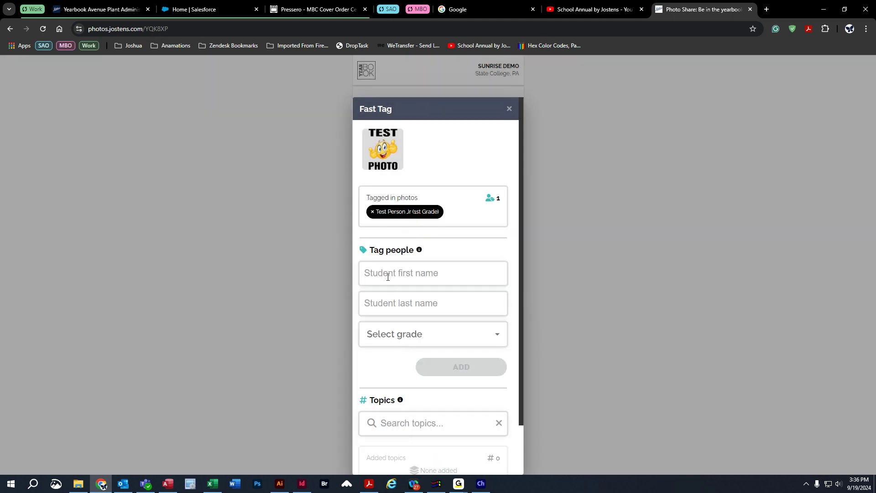
Step: Tag a second test student by first and last name in 2nd Grade
click(388, 276)
text(Person)
key(Tab)
text(Test)
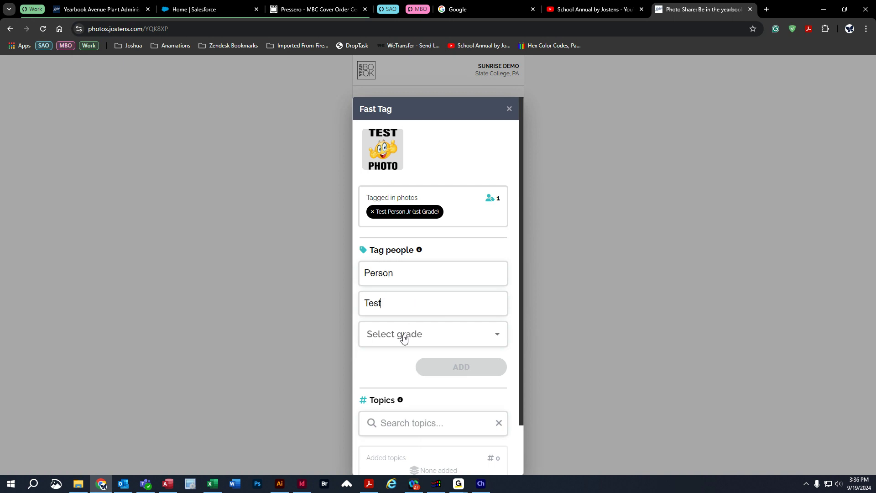
click(404, 337)
click(392, 429)
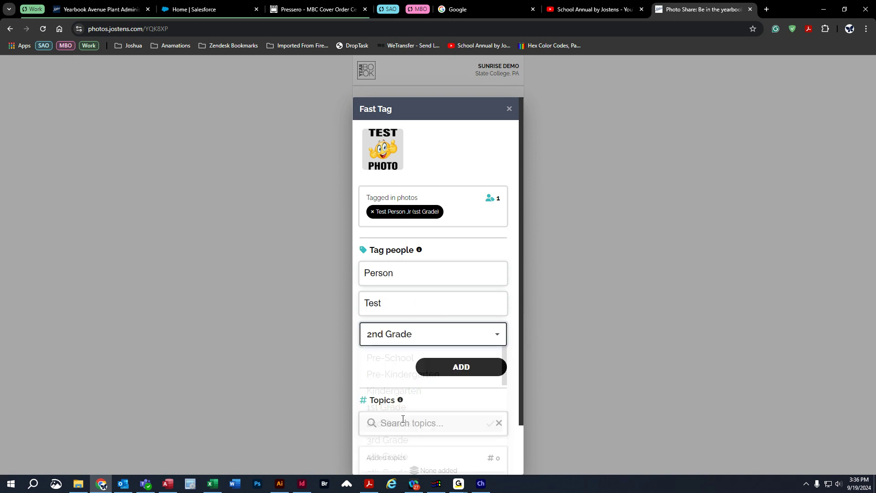
click(464, 367)
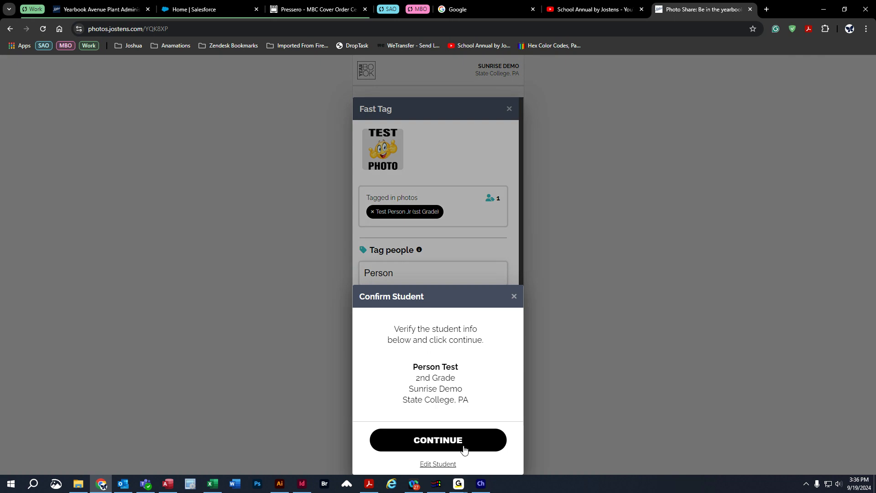
click(463, 449)
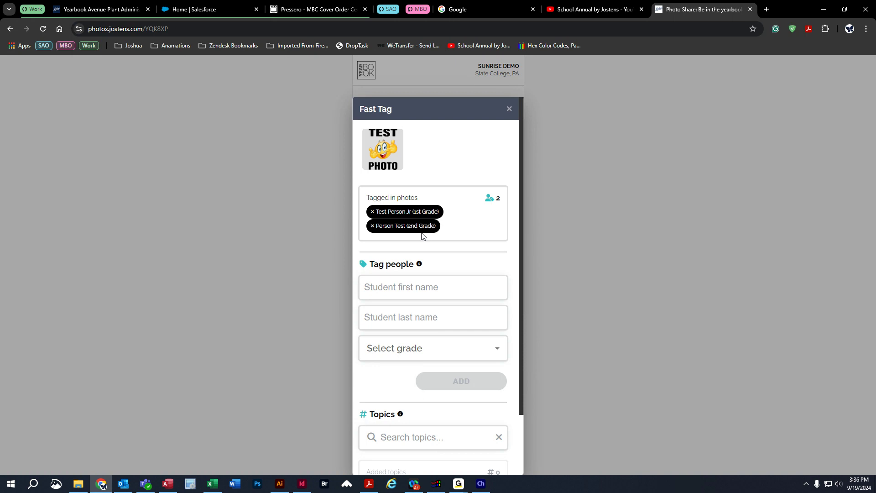
Step: Add the Field Day topic to the photo and finish tagging with DONE
click(448, 441)
text(Fiel)
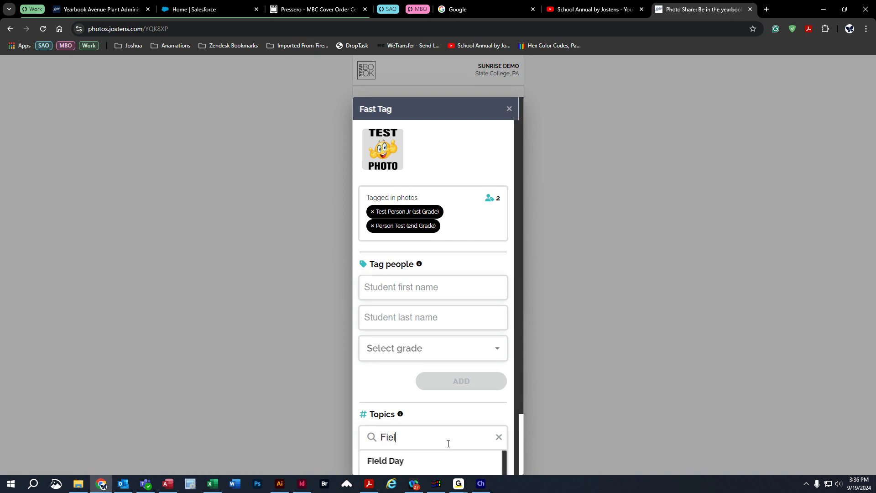
click(404, 462)
scroll(422, 415, down, 2)
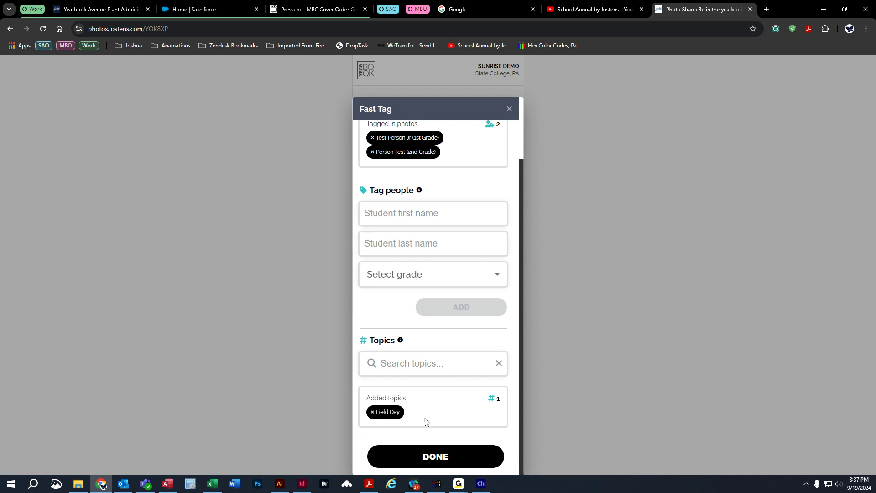
click(435, 457)
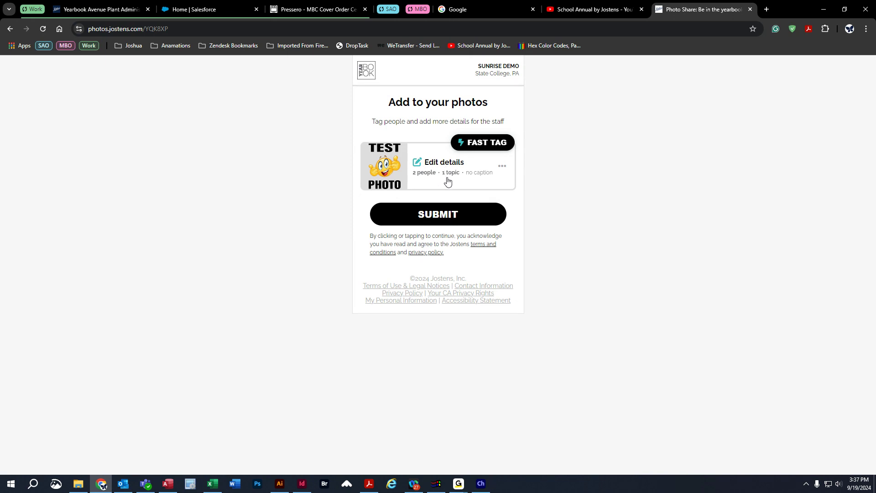
Step: Submit the tagged TEST PHOTO, then choose SHARE MORE PHOTOS
click(437, 215)
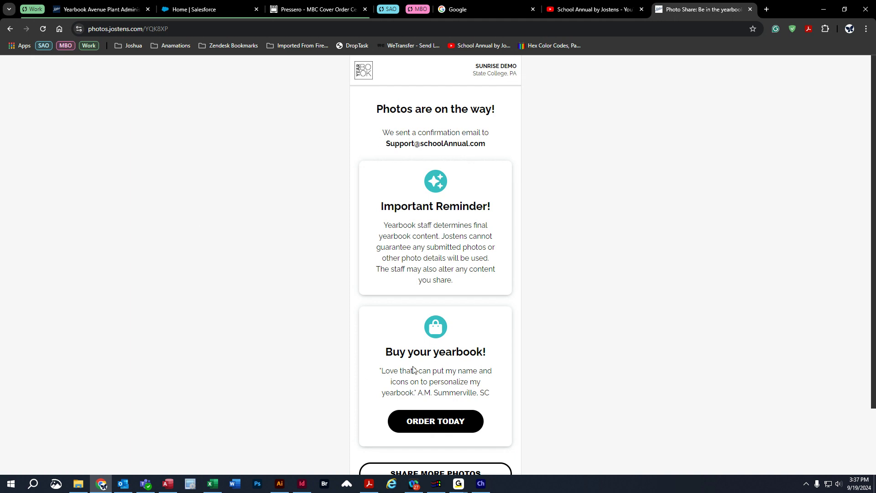
scroll(417, 366, down, 2)
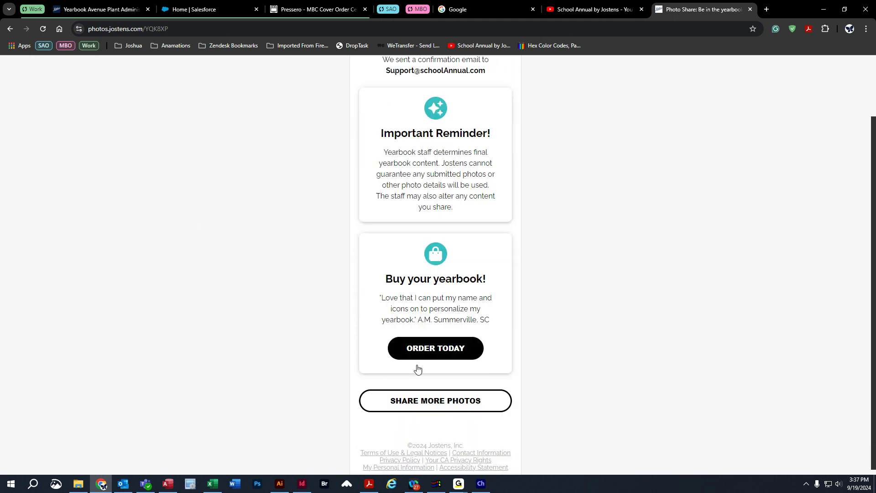
click(441, 397)
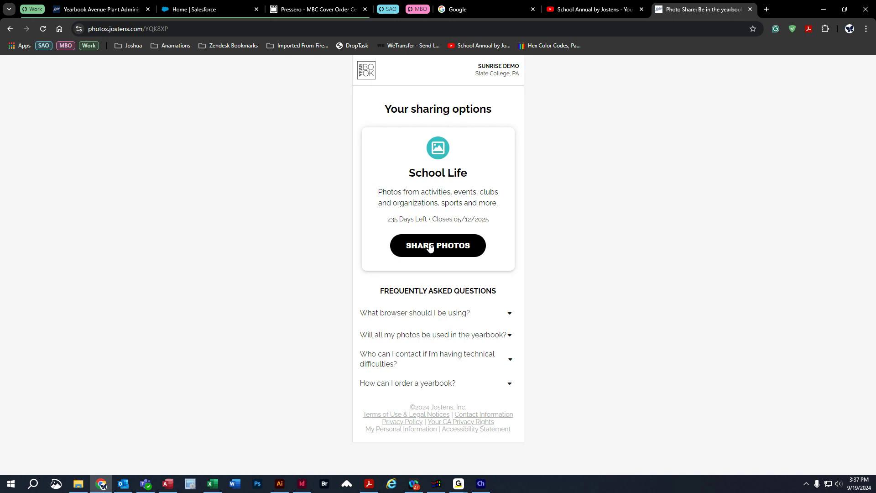
Step: Close the Photo Share tab, log into the Sunrise Demo yearbook, and open CREATE > Image Library
middle_click(707, 10)
click(96, 12)
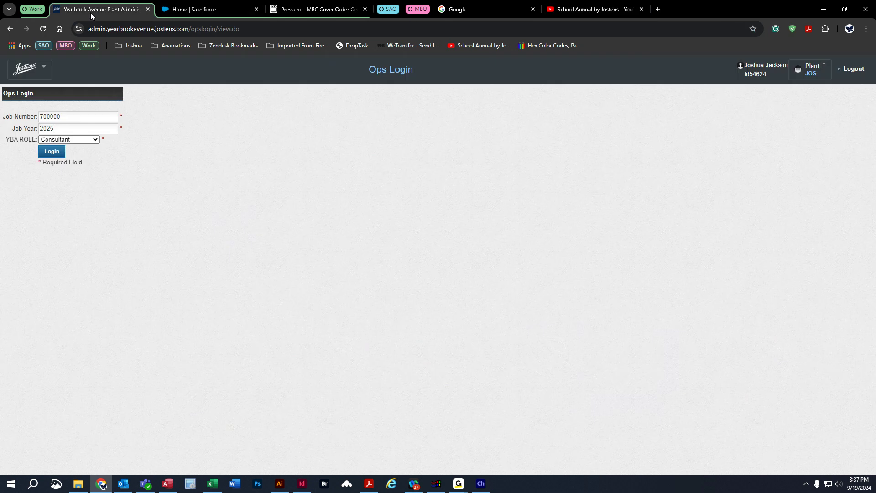
click(50, 149)
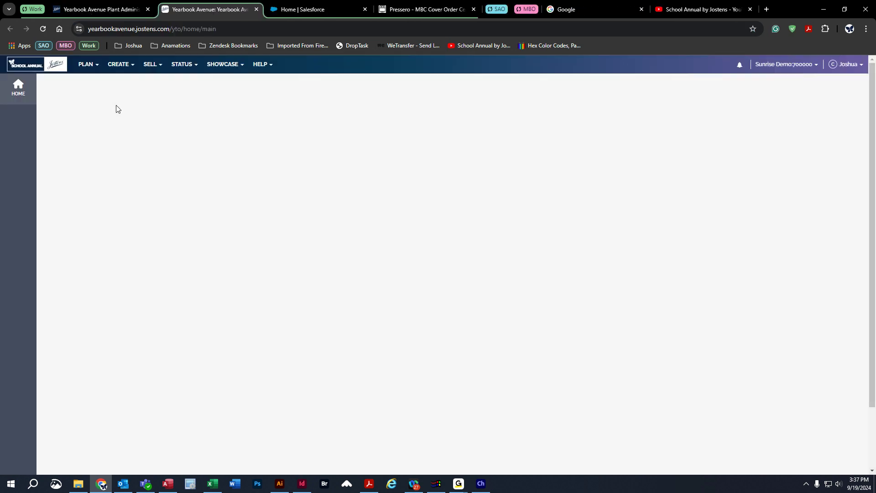
click(118, 64)
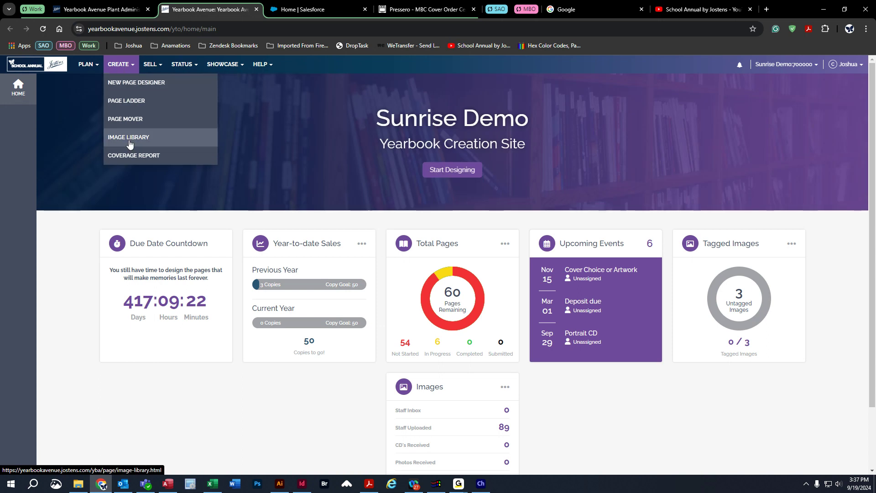
click(129, 140)
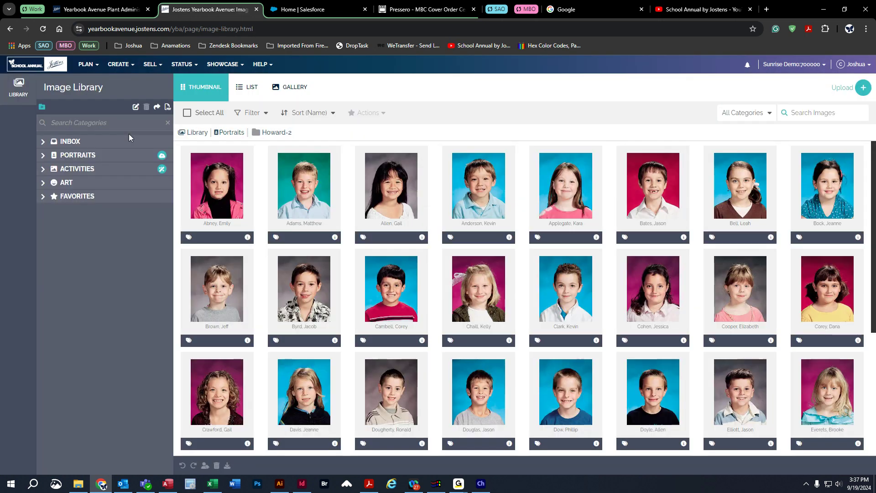
Step: Expand Inbox > Photo Share and open School Life to show the two TEST PHOTO images
click(43, 144)
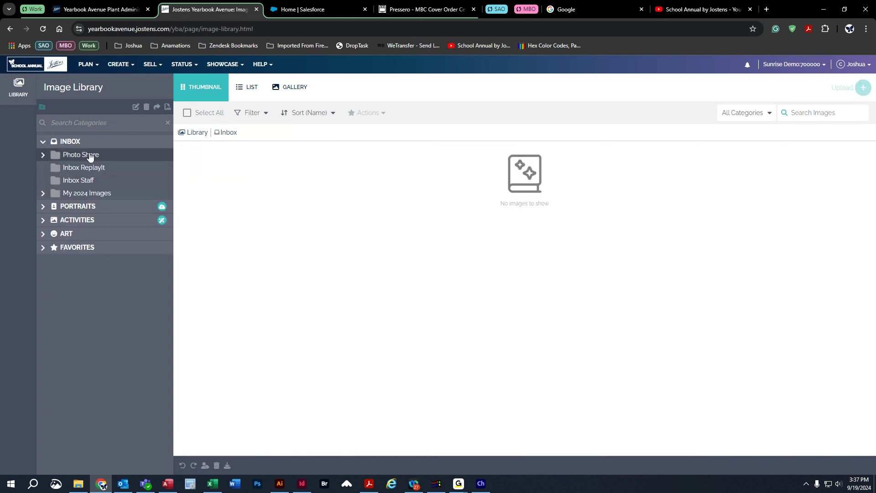
click(44, 156)
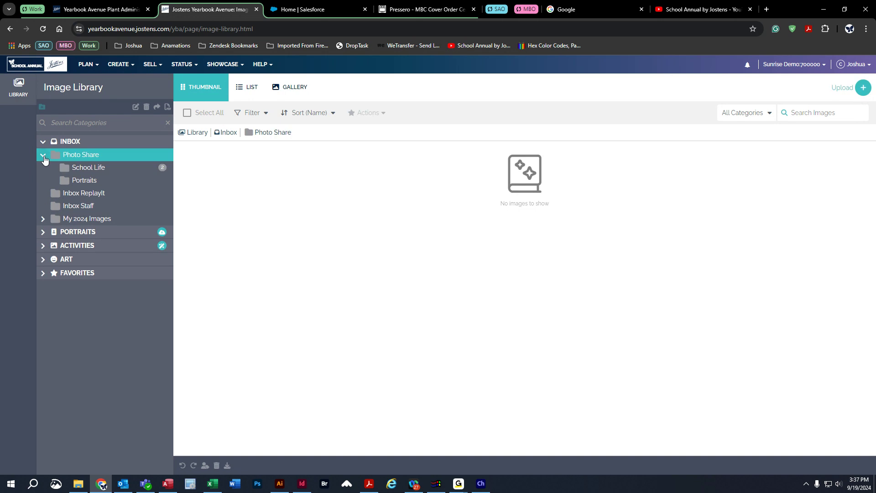
click(93, 172)
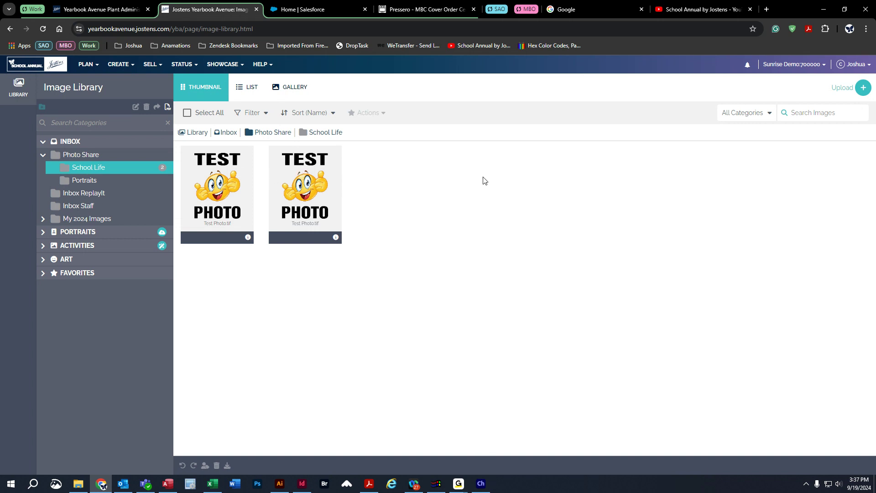
Step: Open the second test photo's details and expand its Suggested Tags
click(336, 238)
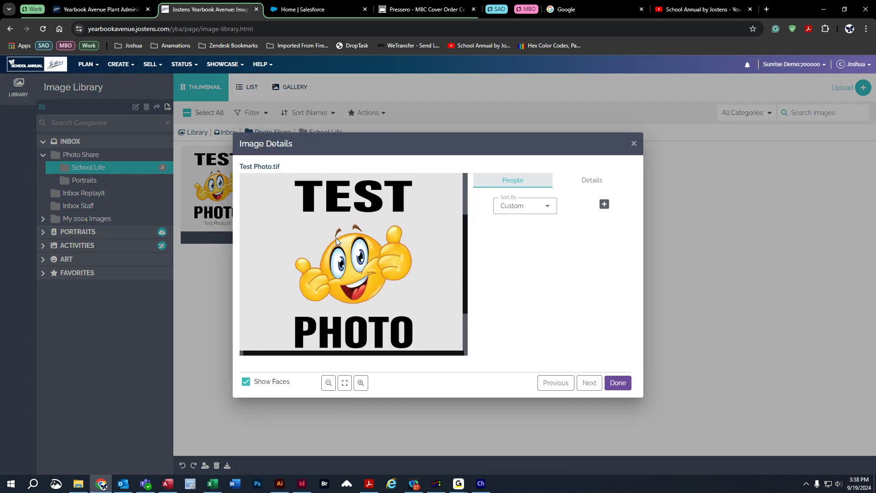
click(586, 181)
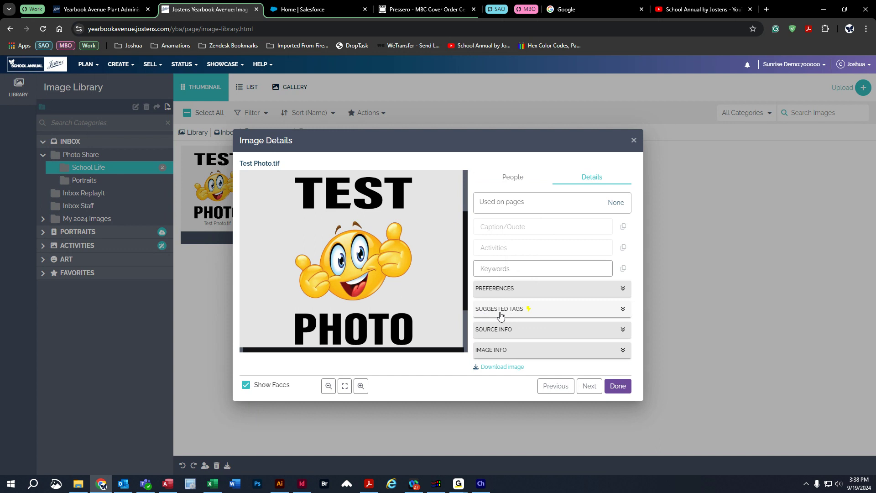
click(555, 310)
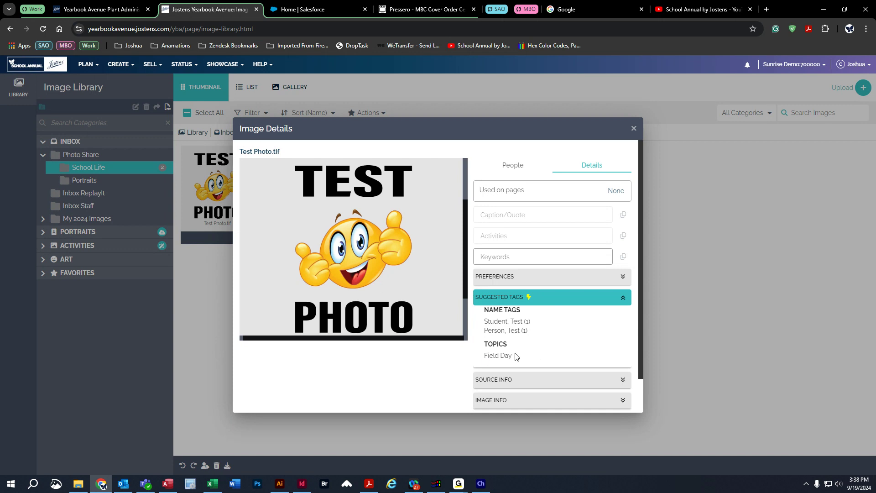
scroll(543, 339, down, 1)
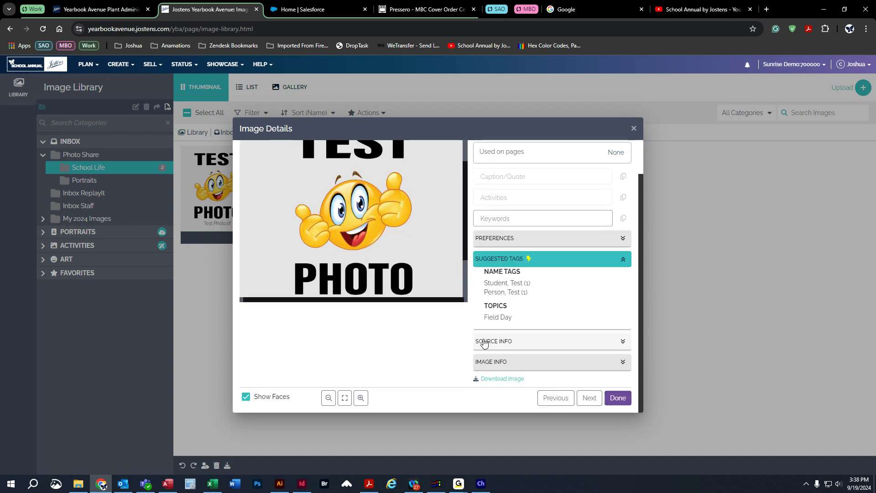
Step: Check the Source Info contributor role and e-mail, then close the details with Done
click(512, 343)
scroll(581, 328, down, 3)
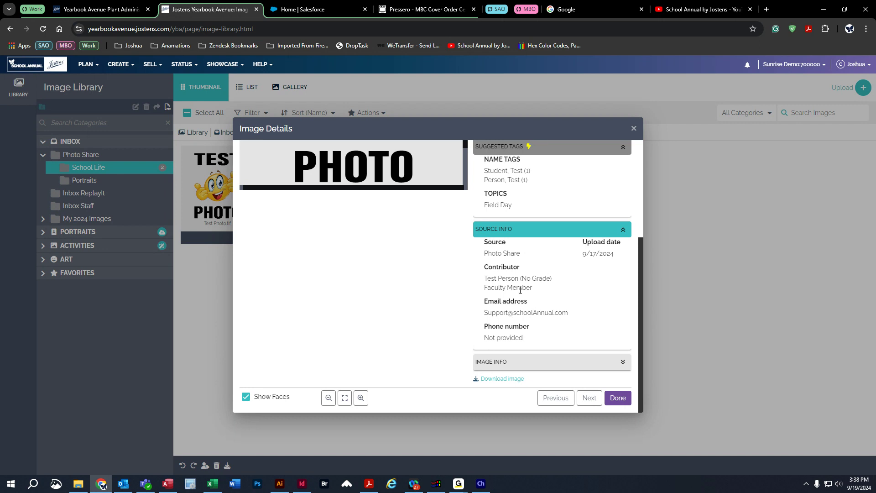
drag(484, 290, 552, 290)
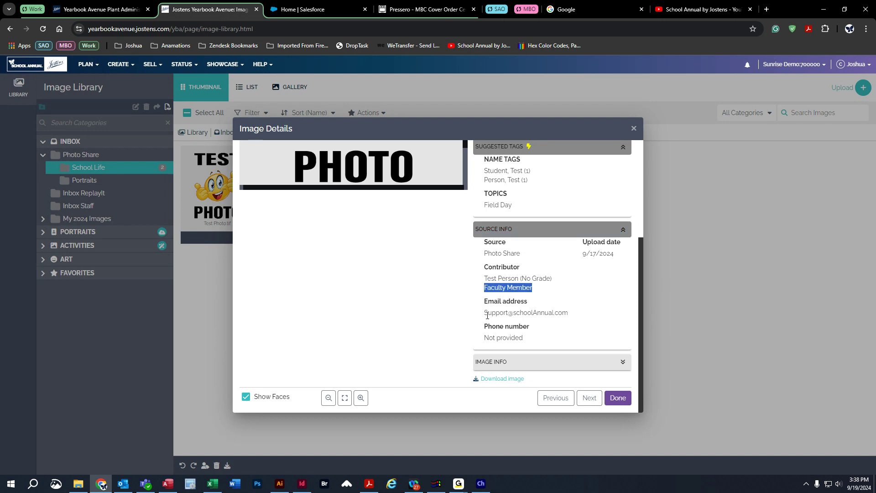
drag(486, 314, 592, 318)
click(577, 329)
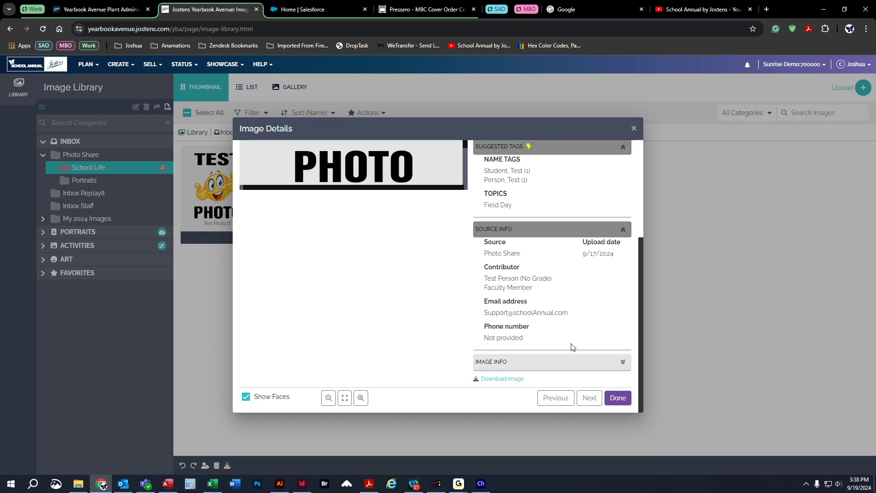
click(619, 401)
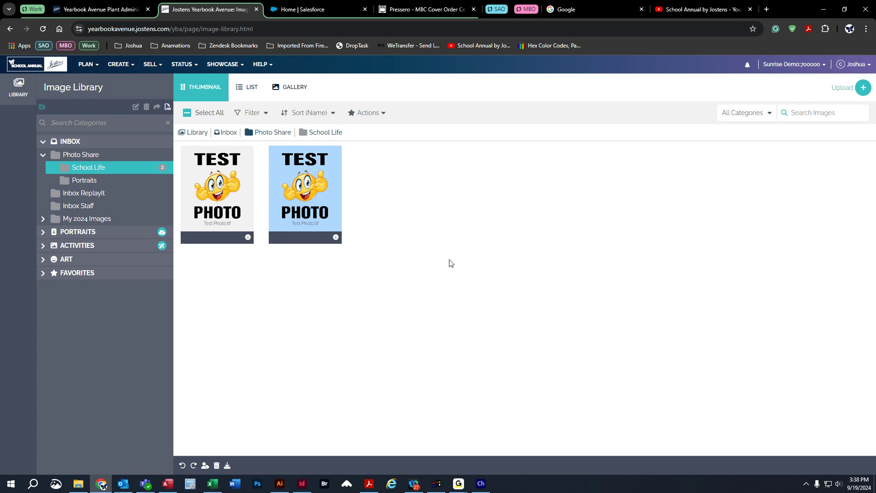
Step: Collapse the Inbox, browse the Adams-4 portrait folder, then return to the Sunrise Demo dashboard
click(41, 158)
click(43, 142)
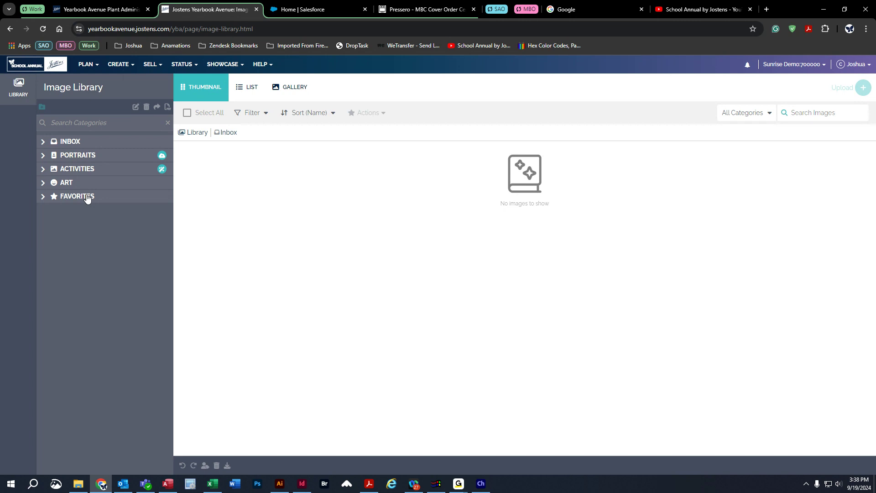
click(43, 156)
click(42, 157)
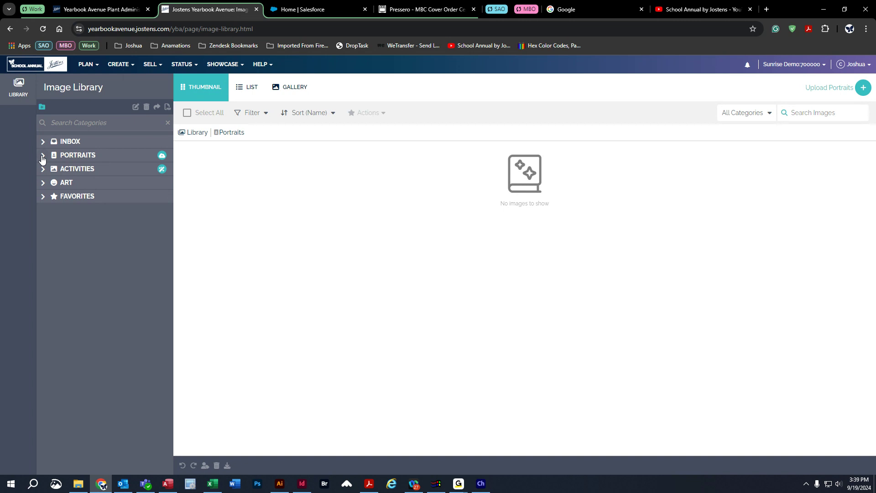
click(43, 157)
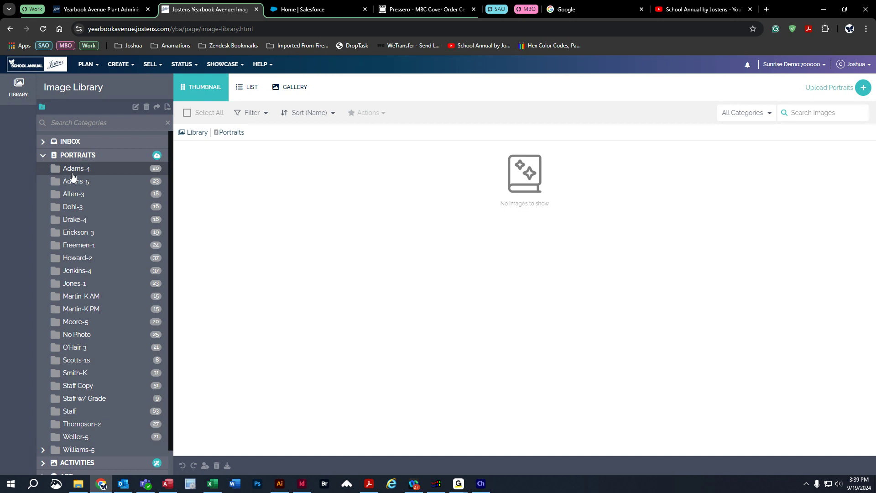
click(72, 175)
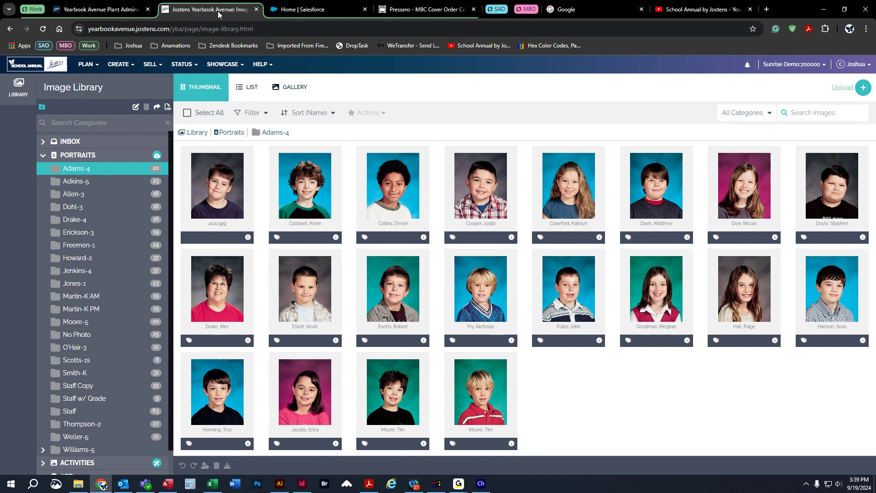
click(38, 67)
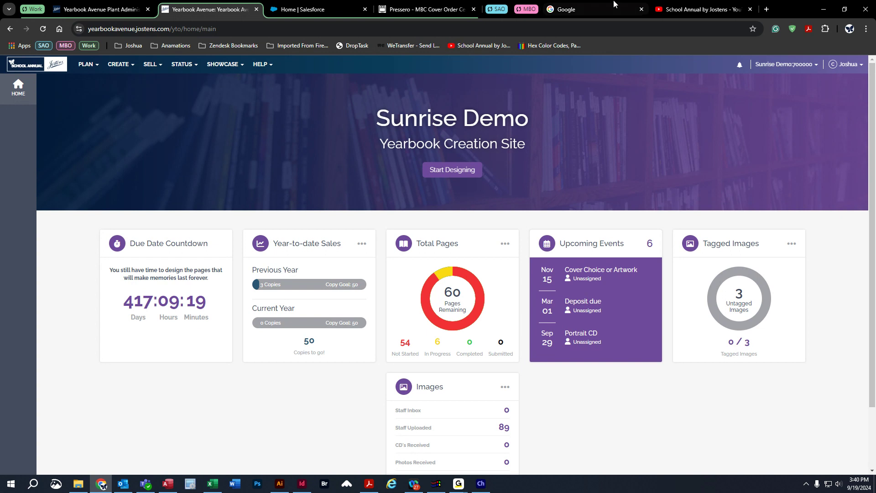
Step: Bring up the School Annual by Jostens YouTube channel and scroll through its tutorial rows
click(693, 10)
scroll(552, 201, down, 4)
scroll(552, 203, down, 5)
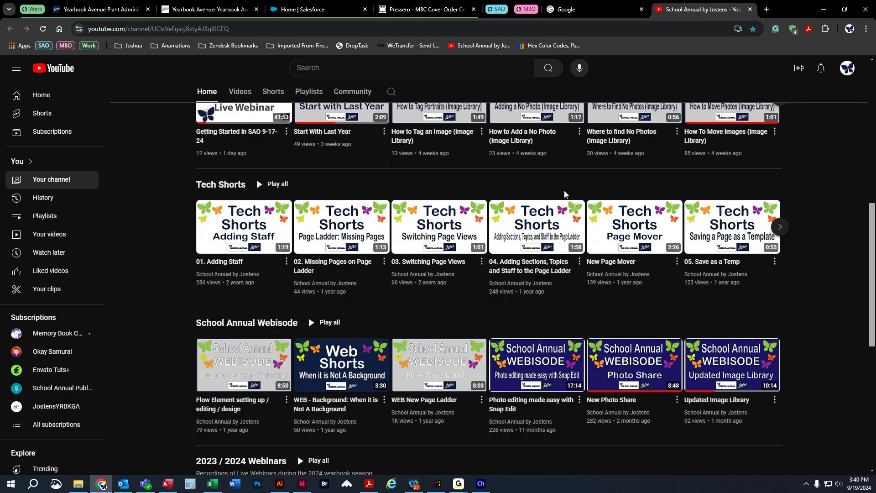
scroll(529, 266, down, 3)
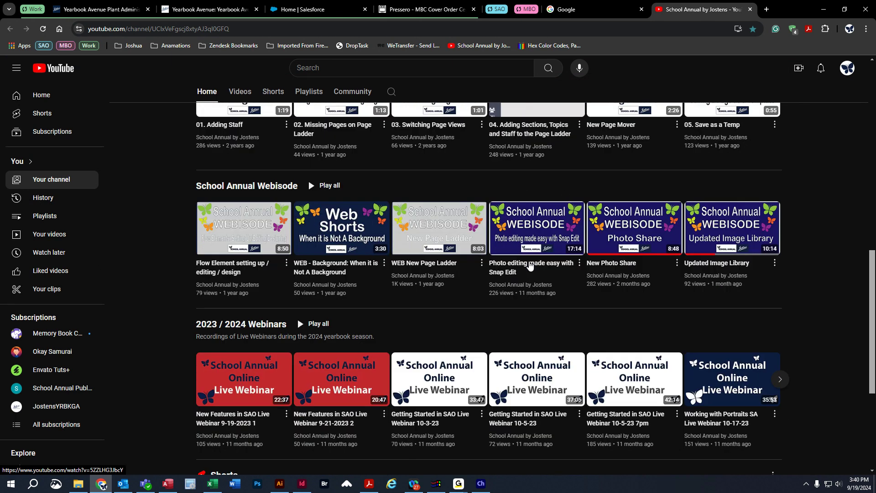
scroll(530, 266, down, 2)
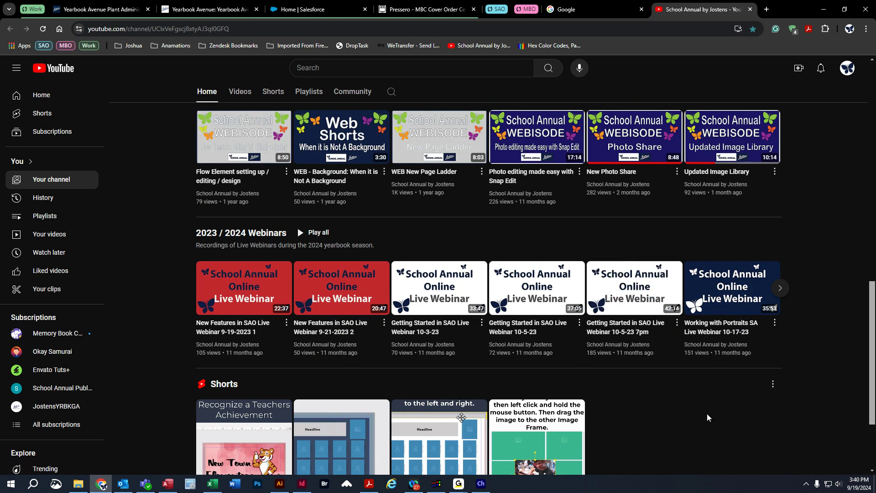
scroll(620, 397, up, 8)
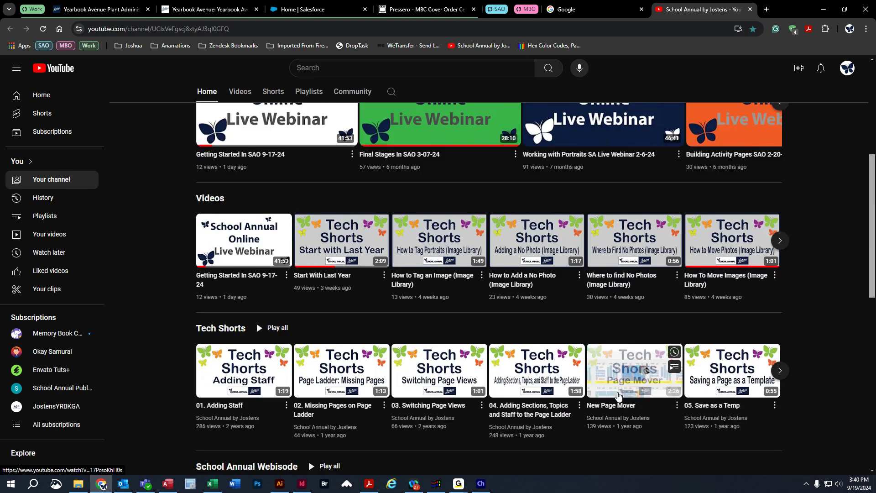
scroll(619, 395, up, 2)
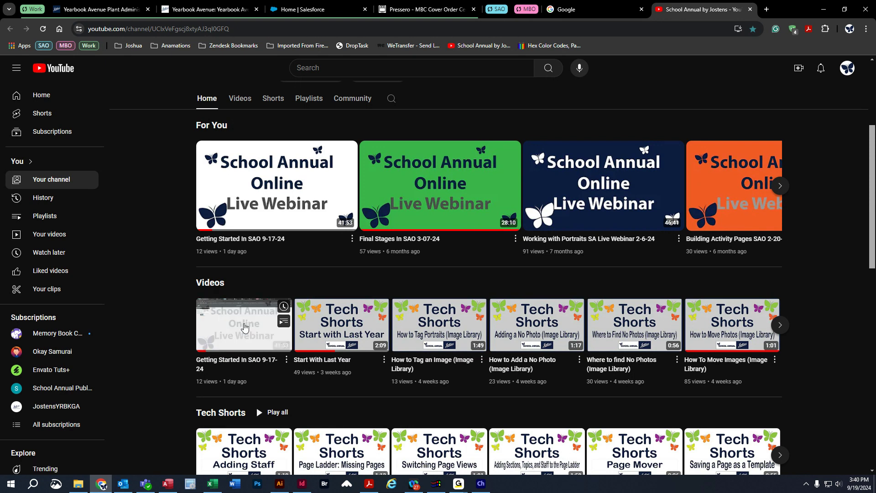
scroll(437, 359, down, 1)
scroll(437, 360, down, 4)
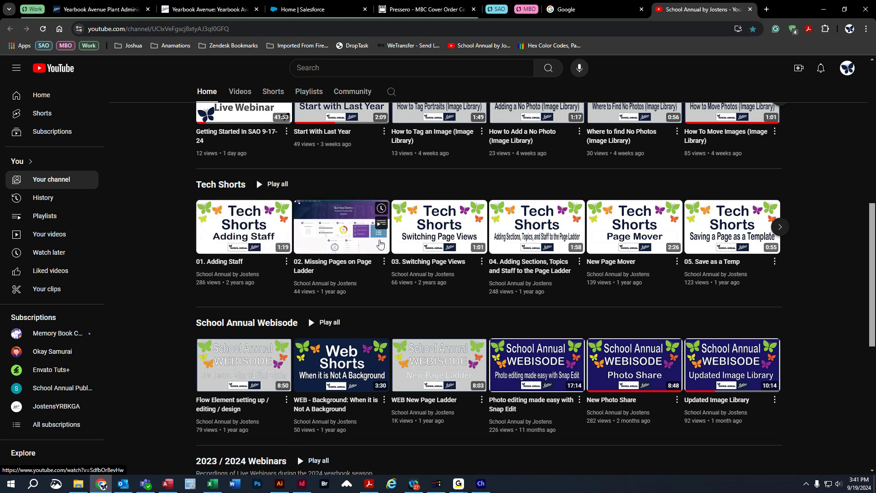
Step: Advance the Tech Shorts row to videos 06–11 and keep browsing the channel rows
mouse_move(651, 237)
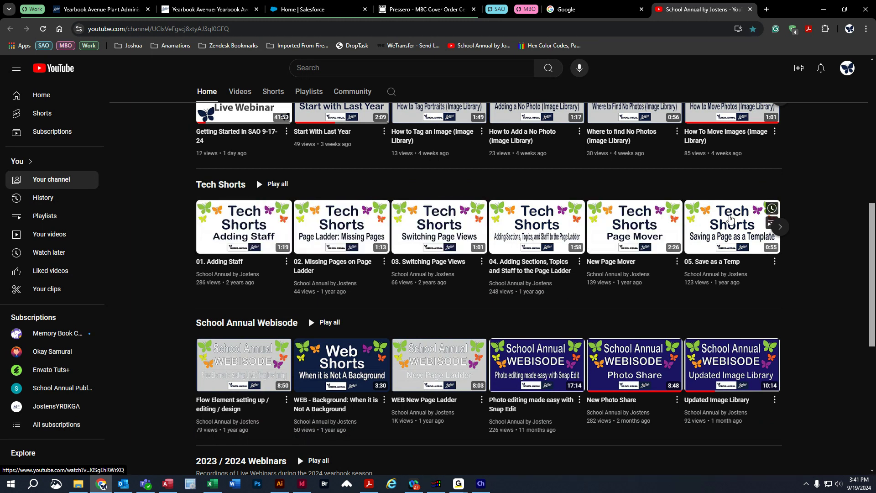
click(780, 226)
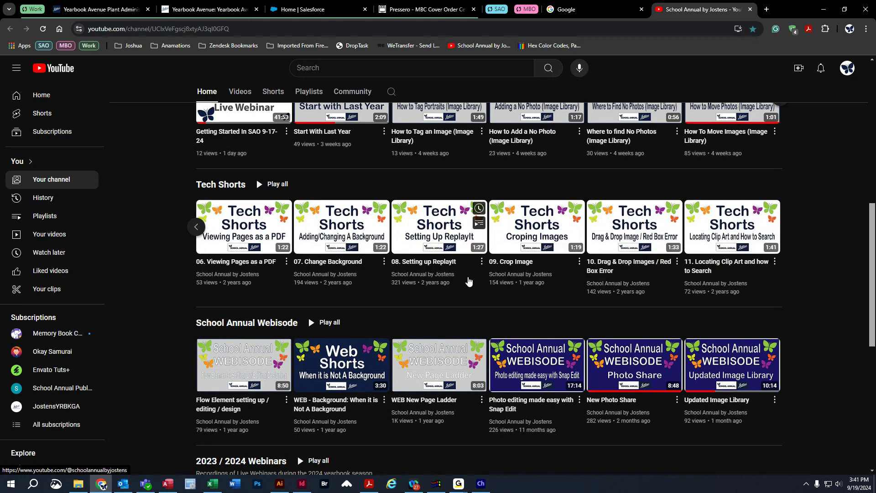
mouse_move(746, 251)
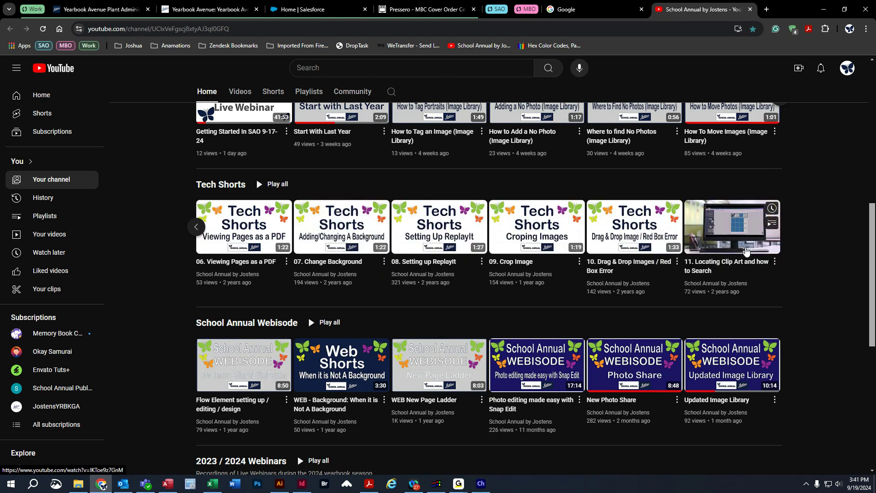
scroll(319, 274, down, 1)
mouse_move(414, 335)
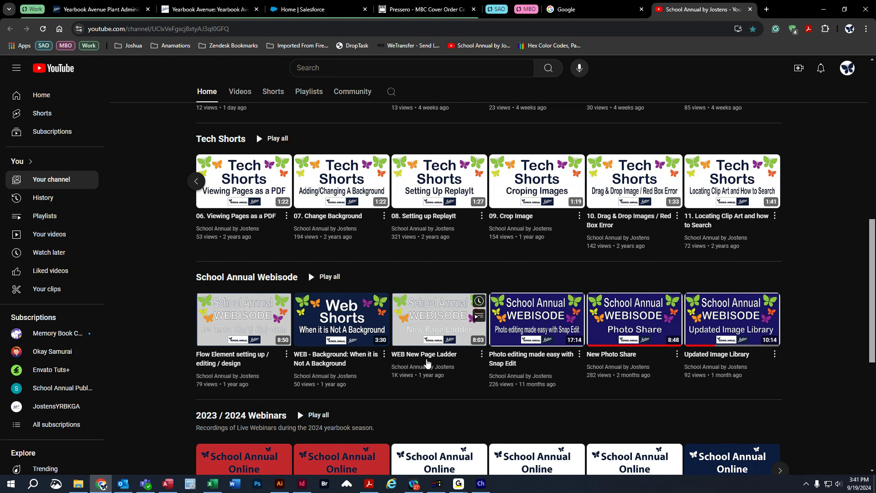
scroll(495, 297, up, 1)
scroll(495, 297, up, 2)
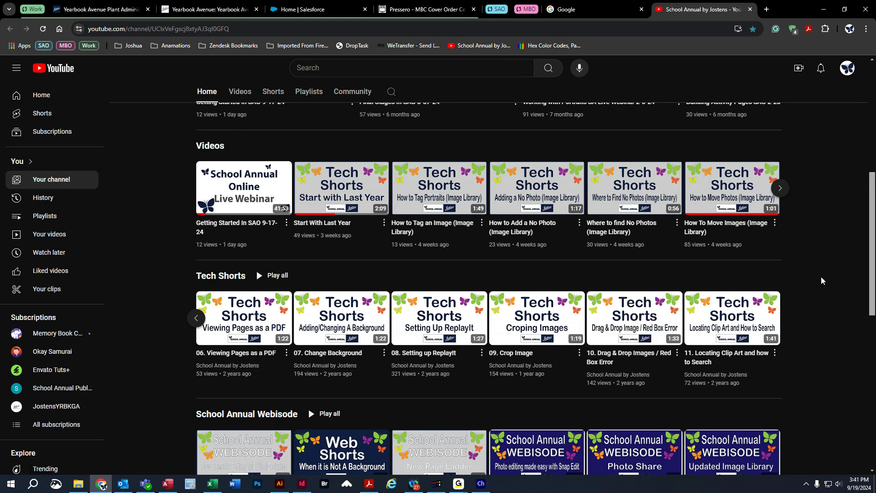
scroll(820, 280, up, 5)
scroll(820, 281, down, 3)
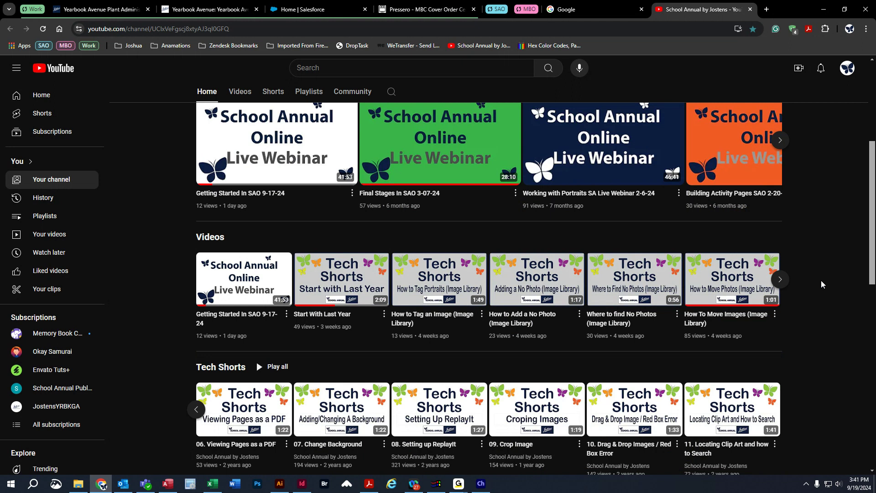
scroll(821, 280, up, 3)
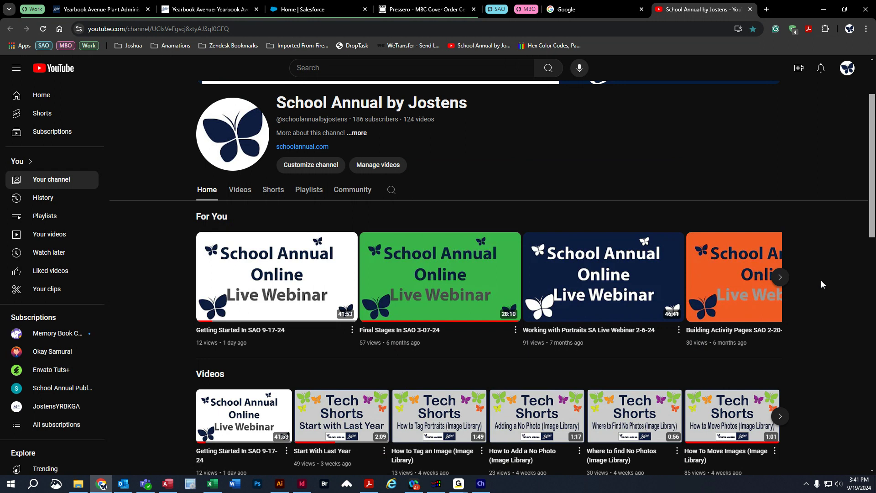
scroll(821, 281, down, 3)
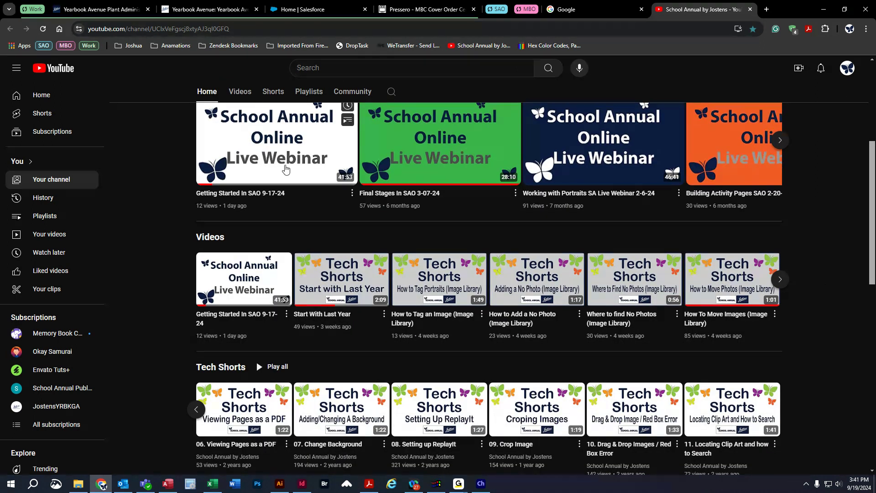
Step: Back in Sunrise Demo, open PLAN > Page Ladder and scroll through the spreads to 017
click(187, 10)
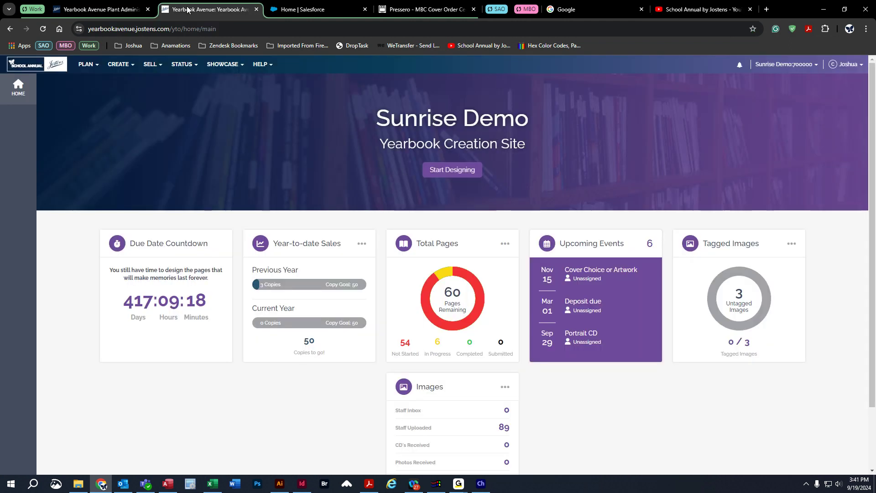
click(88, 66)
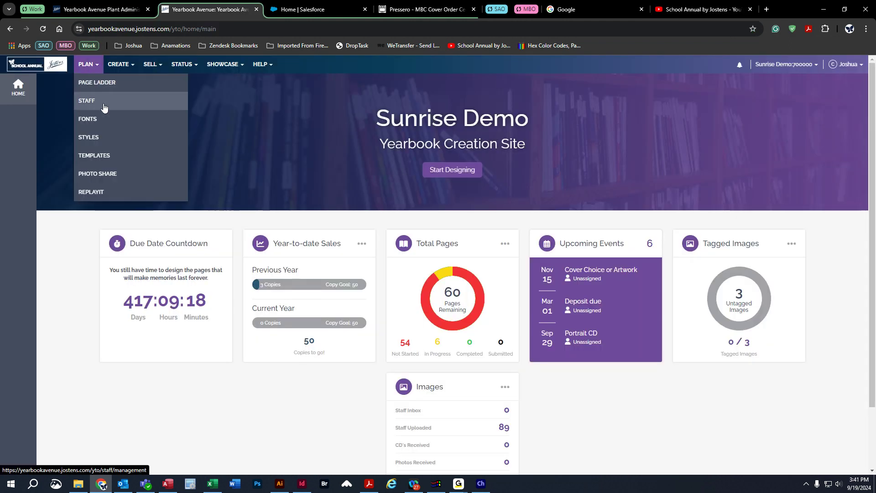
click(105, 85)
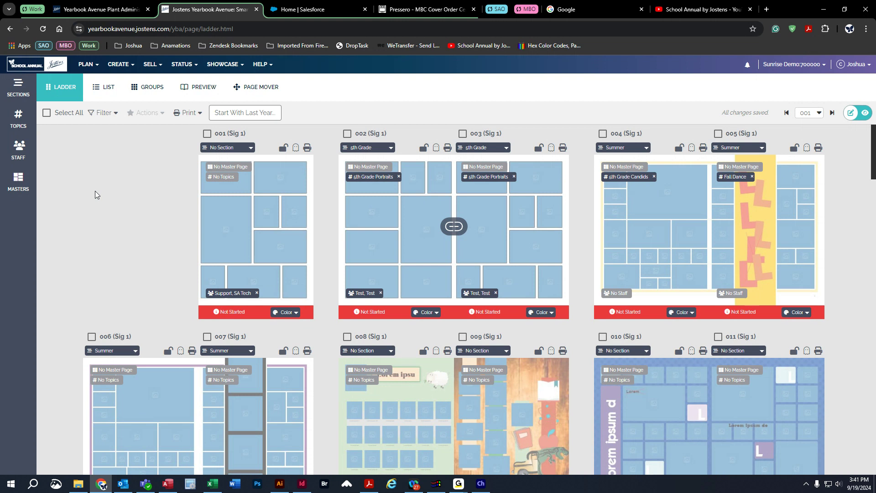
scroll(93, 196, down, 6)
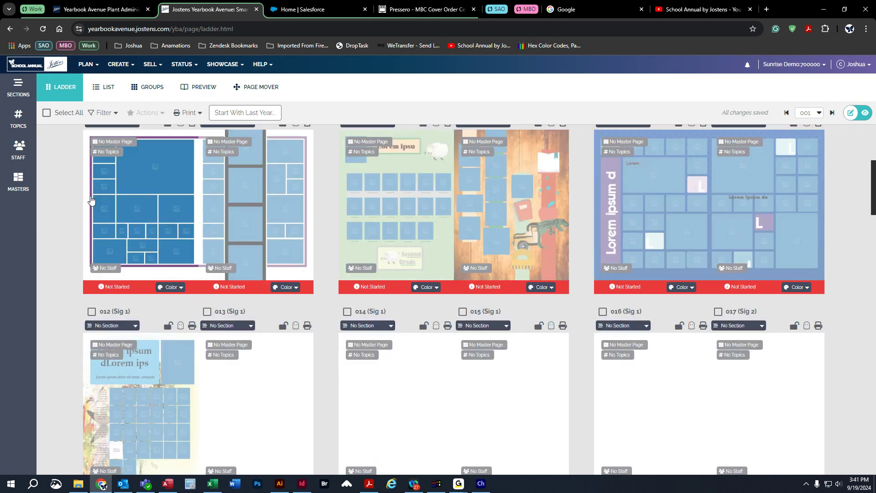